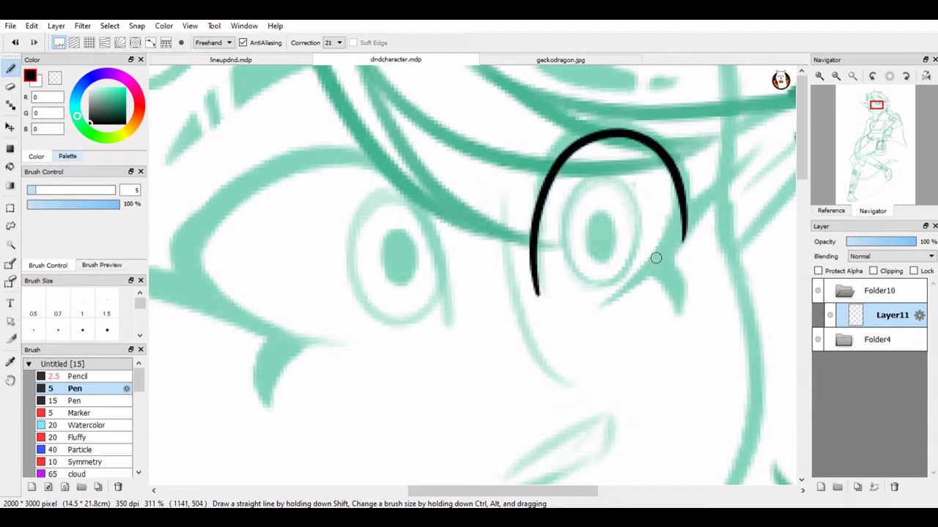
Ink the far eye's lid line and a solid pointed wing at its outer corner with the size 5 Pen
key("ctrl+z")
mouse_move(674, 172)
left_mouse_down()
mouse_move(621, 298)
mouse_move(714, 206)
left_mouse_up()
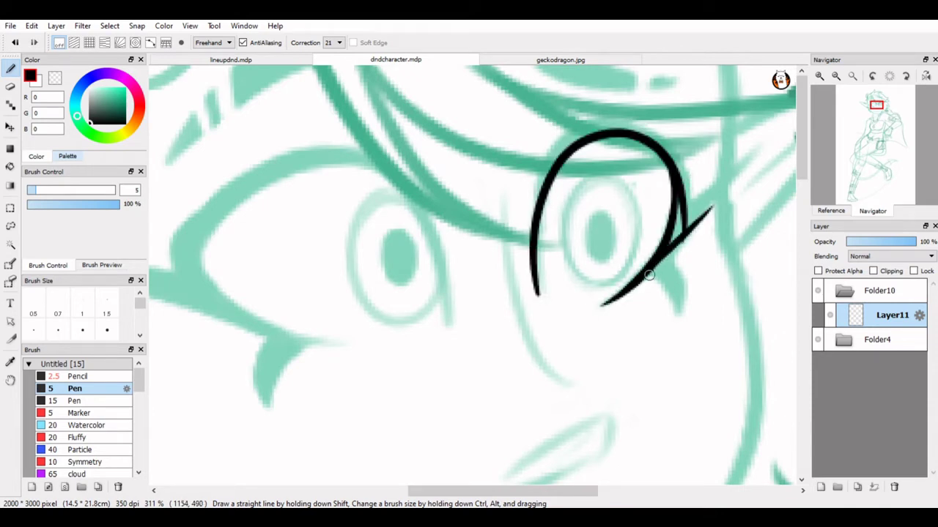
key("ctrl+z")
left_click_drag(603, 307, 772, 110)
left_click_drag(767, 145, 677, 218)
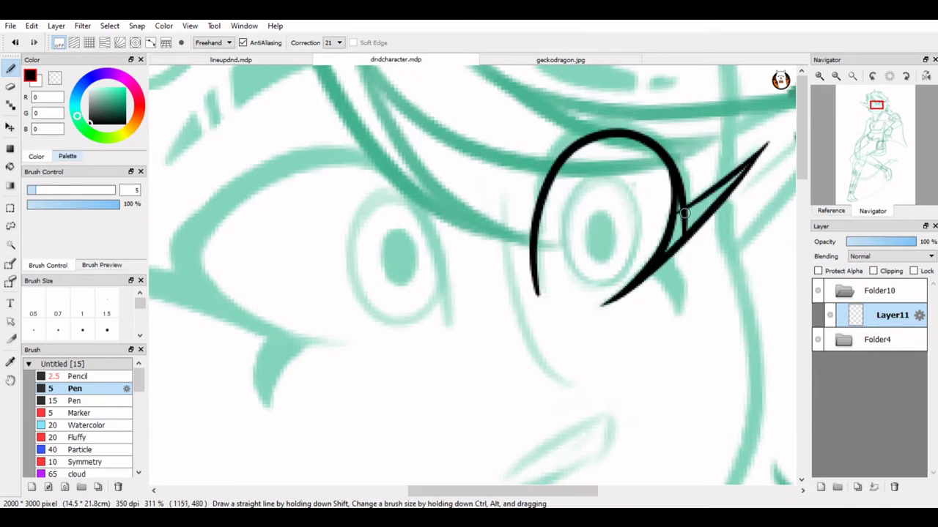
left_click_drag(750, 159, 676, 235)
Thicken the far eye's upper lid by drawing a second arc above it and filling the gap in black
left_click_drag(547, 167, 686, 181)
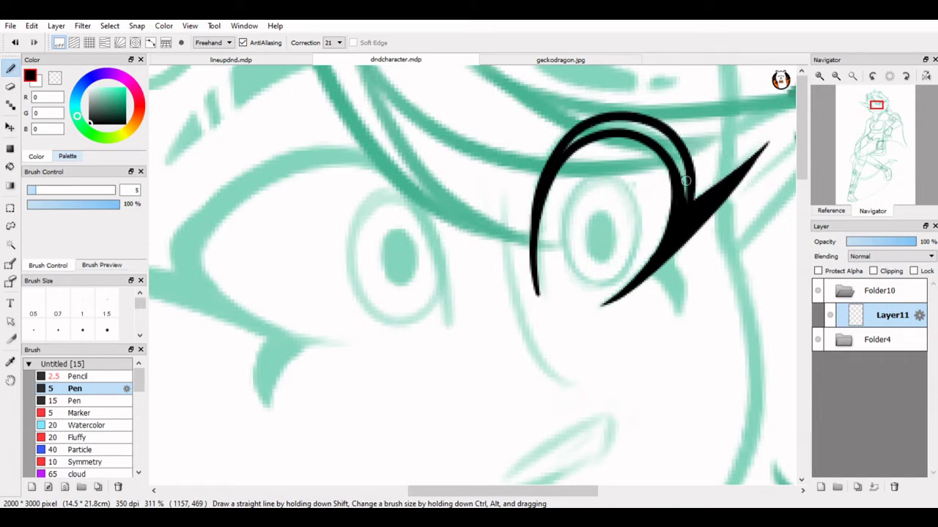
mouse_move(555, 159)
left_mouse_down()
mouse_move(631, 123)
mouse_move(661, 130)
left_mouse_up()
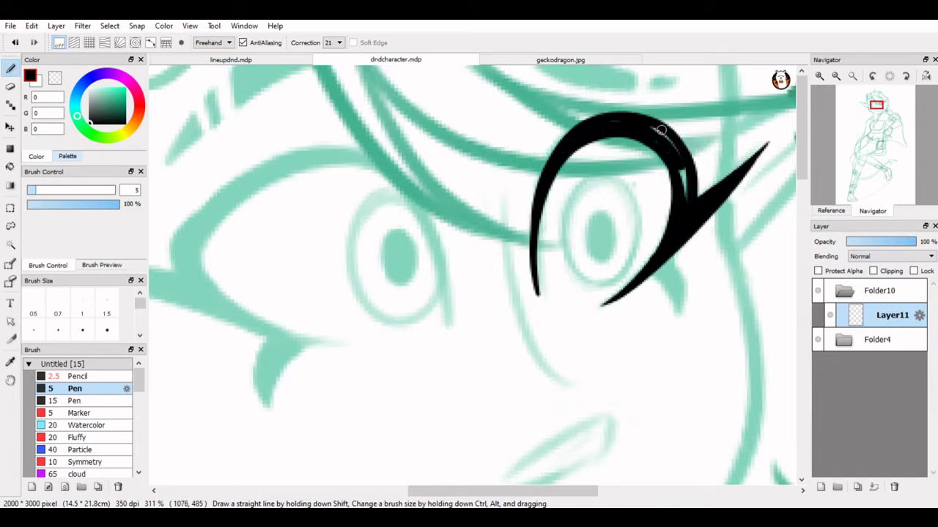
key("ctrl+z")
key("ctrl+y")
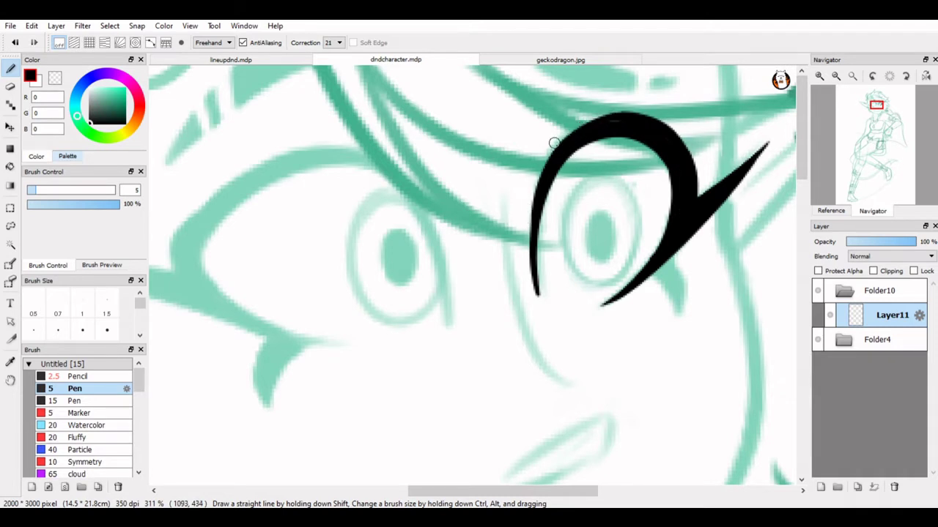
Try several shapes for the lower lash beneath the far eye's outer corner, undoing the unwanted strokes
left_click_drag(643, 273, 685, 326)
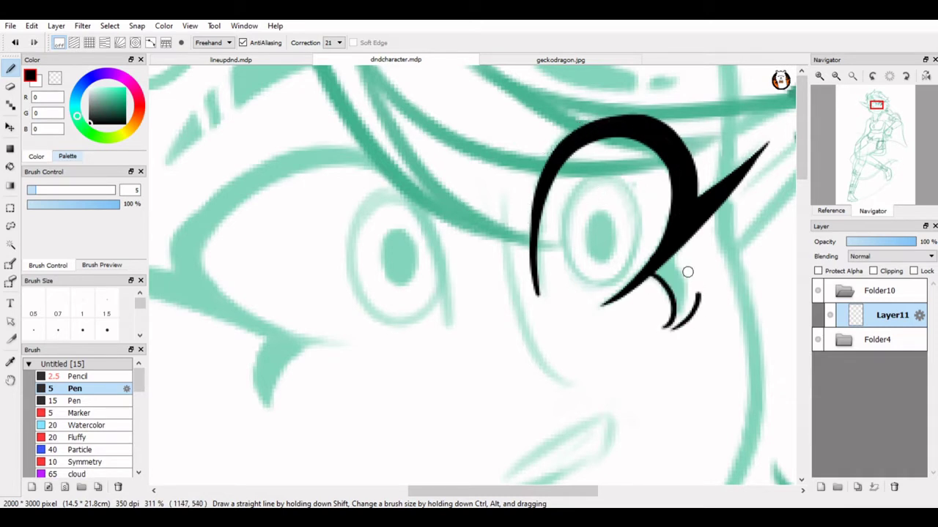
key("ctrl+z")
left_click_drag(668, 258, 687, 295)
key("ctrl+z")
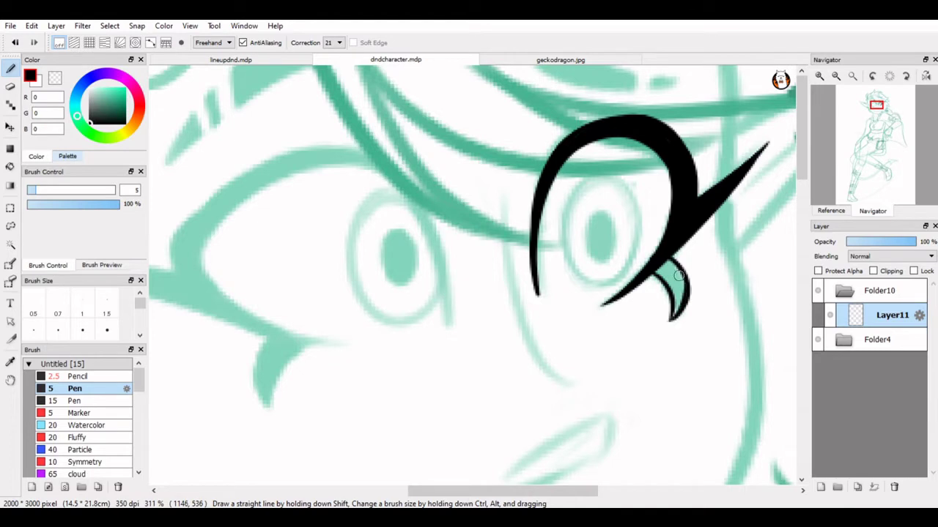
key("ctrl+z")
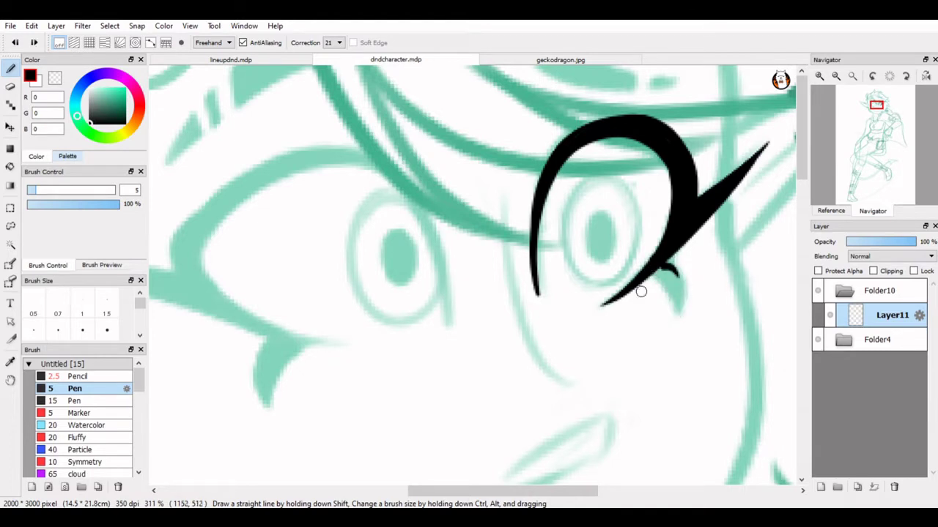
key("ctrl+z")
mouse_move(638, 288)
left_mouse_down()
mouse_move(696, 277)
mouse_move(672, 254)
mouse_move(650, 278)
mouse_move(683, 277)
mouse_move(668, 287)
mouse_move(659, 277)
mouse_move(668, 293)
mouse_move(676, 284)
mouse_move(639, 297)
mouse_move(660, 310)
left_mouse_up()
key("ctrl+z")
key("ctrl+z")
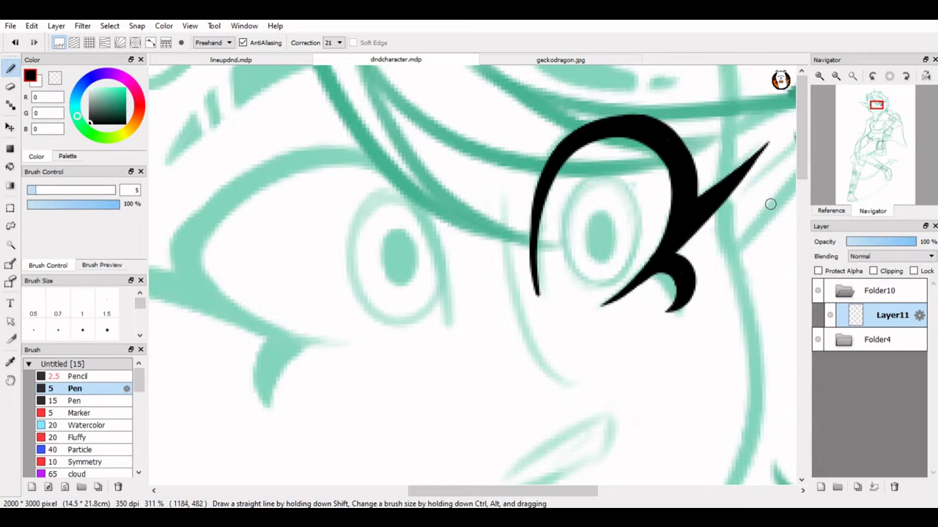
Reshape the far eye's lower lash into a narrow pointed spike and slightly shorten the wing tip
scroll(770, 204, "down", 3)
scroll(718, 213, "up", 3)
scroll(662, 211, "down", 3)
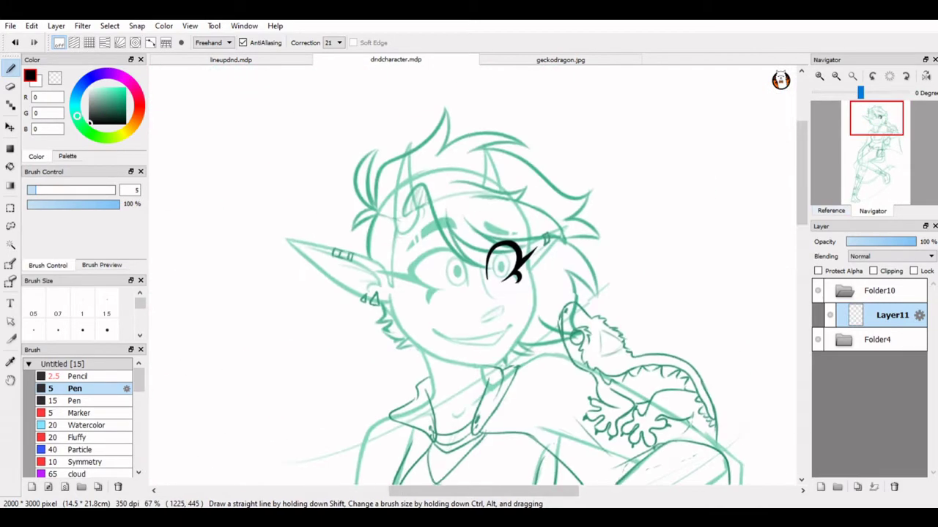
scroll(635, 286, "up", 4)
key("ctrl+z")
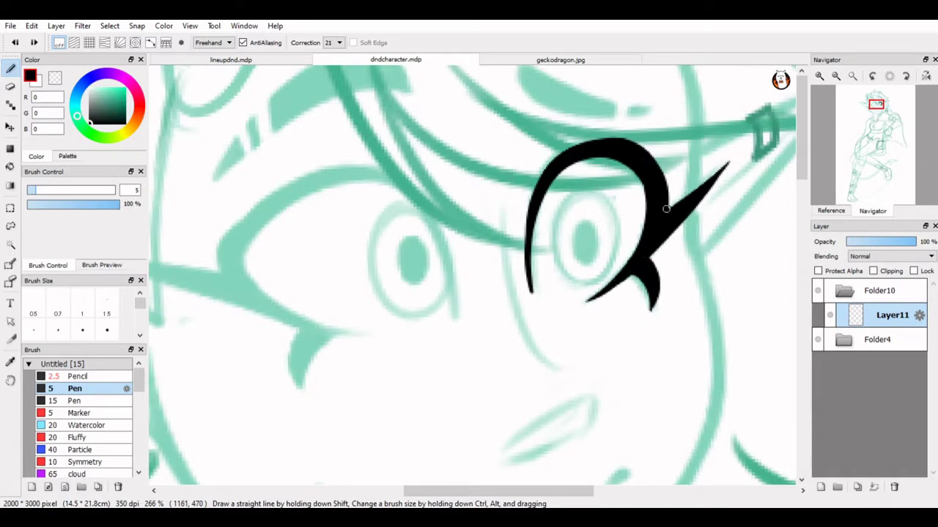
key("ctrl+z")
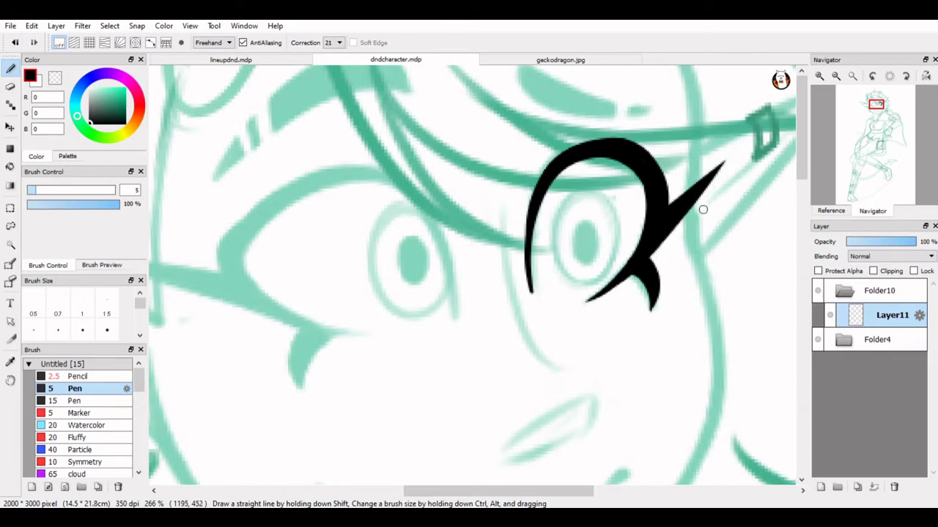
scroll(630, 165, "down", 2)
scroll(556, 158, "up", 3)
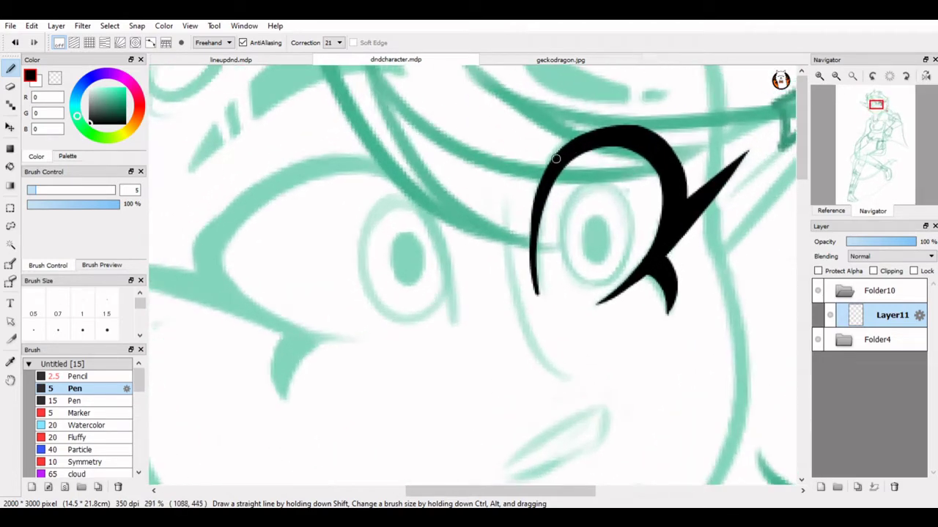
Try to ink the iris outline of the far eye with the size 5 Pen and undo the strokes
mouse_move(597, 180)
left_mouse_down()
mouse_move(578, 189)
mouse_move(601, 293)
mouse_move(586, 183)
mouse_move(594, 234)
left_mouse_up()
key("ctrl+z")
key("ctrl+z")
key("ctrl+z")
key("ctrl+z")
key("ctrl+z")
key("ctrl+z")
key("ctrl+z")
Switch to the second Pen brush at size 3 and try the far eye's iris outline again
key("Down")
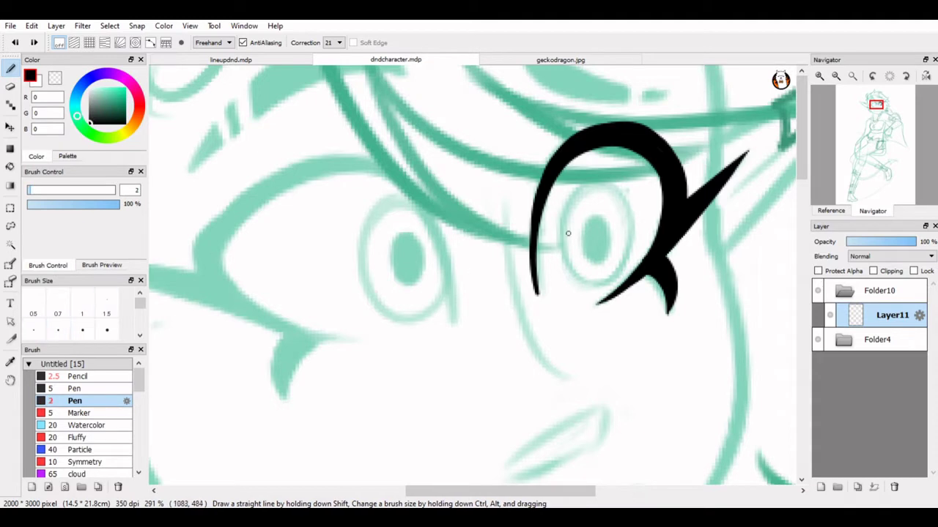
mouse_move(588, 179)
left_mouse_down()
mouse_move(618, 184)
mouse_move(557, 220)
mouse_move(587, 186)
mouse_move(557, 225)
mouse_move(621, 186)
mouse_move(593, 208)
mouse_move(571, 277)
mouse_move(586, 197)
mouse_move(586, 291)
mouse_move(605, 207)
left_mouse_up()
key("ctrl+z")
key("bracketright")
key("bracketleft")
key("ctrl+z")
key("ctrl+z")
key("ctrl+z")
key("ctrl+z")
key("ctrl+z")
Undo all inking of the far eye back to the empty Layer11
scroll(600, 188, "down", 2)
scroll(651, 130, "up", 2)
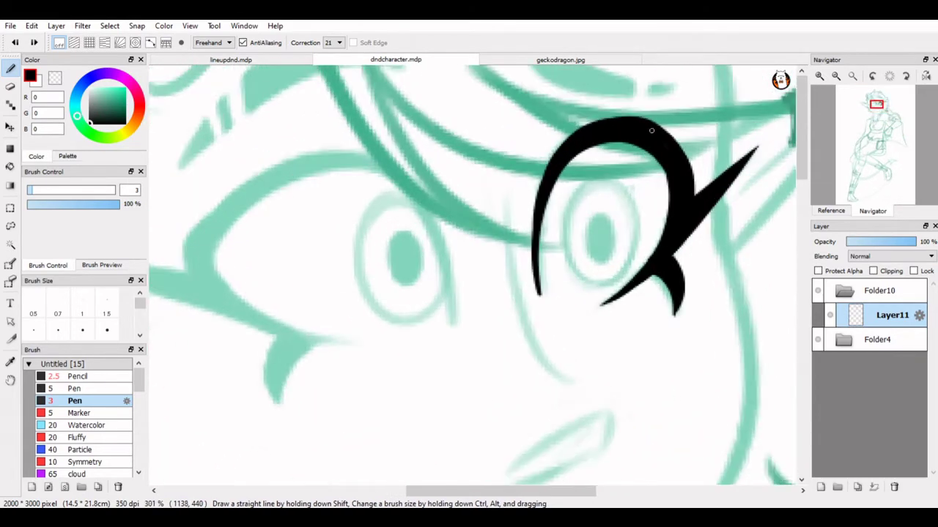
key("ctrl+z")
key("ctrl+y")
key("ctrl+z")
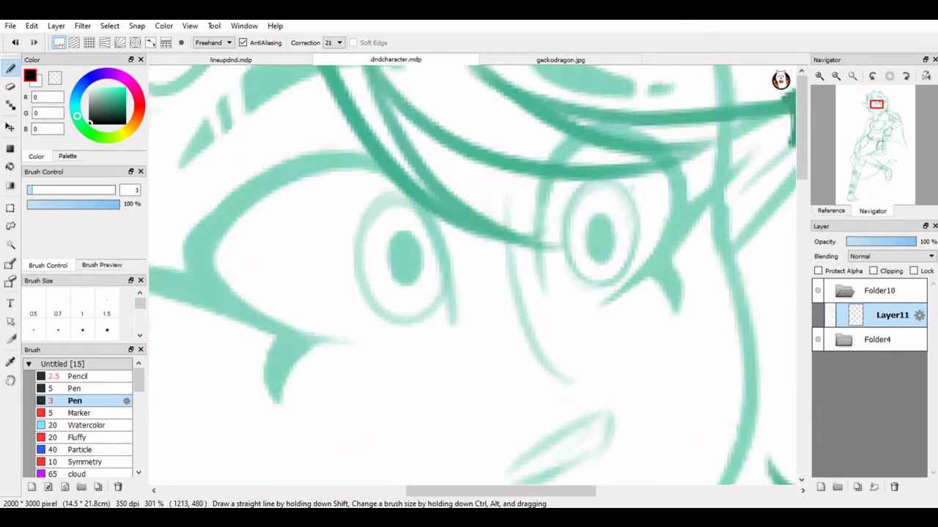
key("ctrl+z")
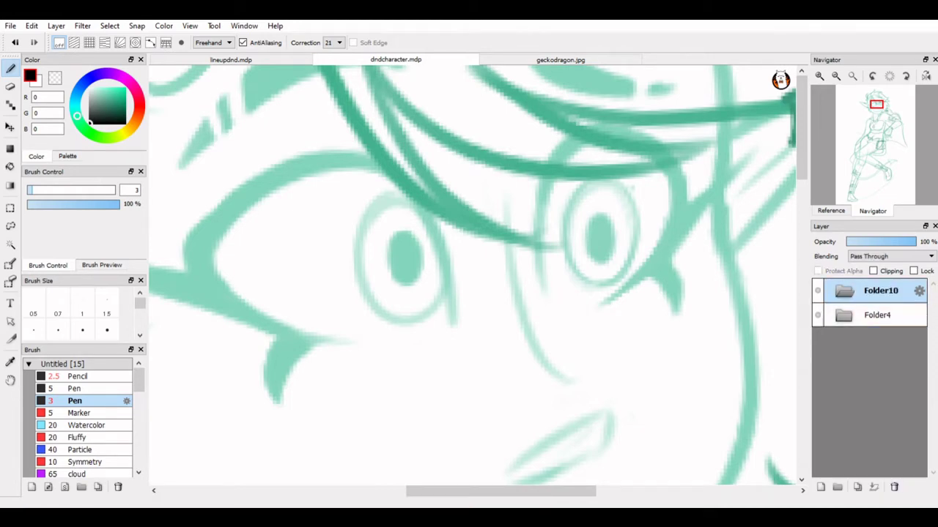
key("ctrl+y")
Ink the nose bridge as one curved line running down from between the eyes to the nose tip
left_click_drag(506, 204, 577, 381)
key("ctrl+z")
key("ctrl+y")
key("ctrl+z")
key("ctrl+y")
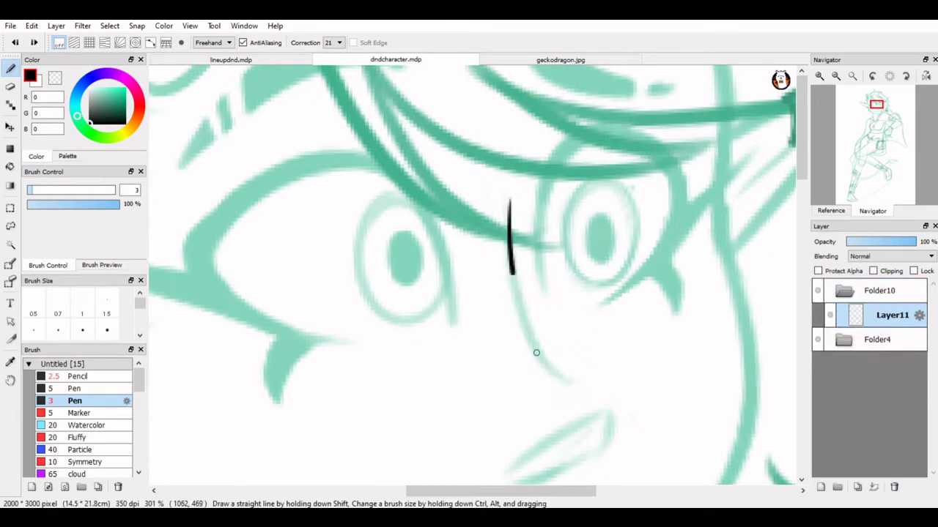
Try an outline for the nose base, then replace it with a short stroke at each end
left_click_drag(876, 115, 875, 119)
left_click_drag(472, 308, 570, 287)
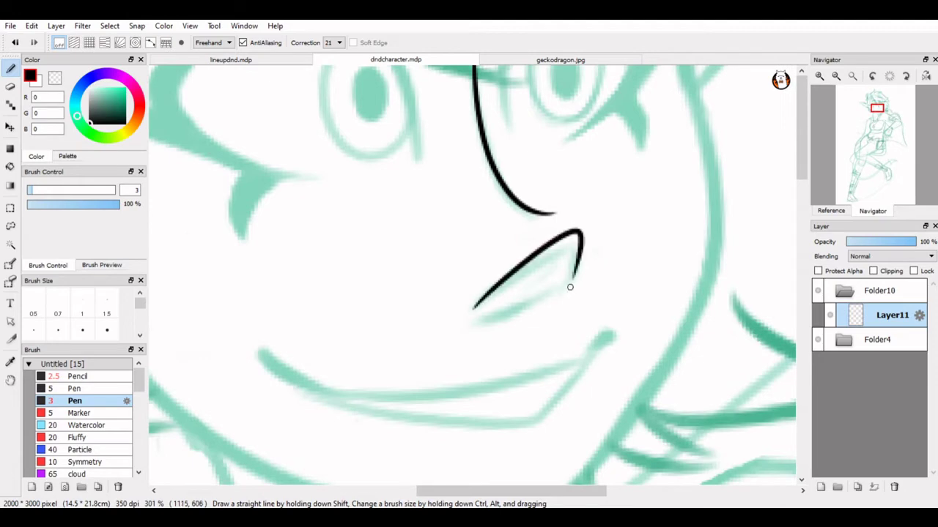
scroll(555, 263, "down", 5)
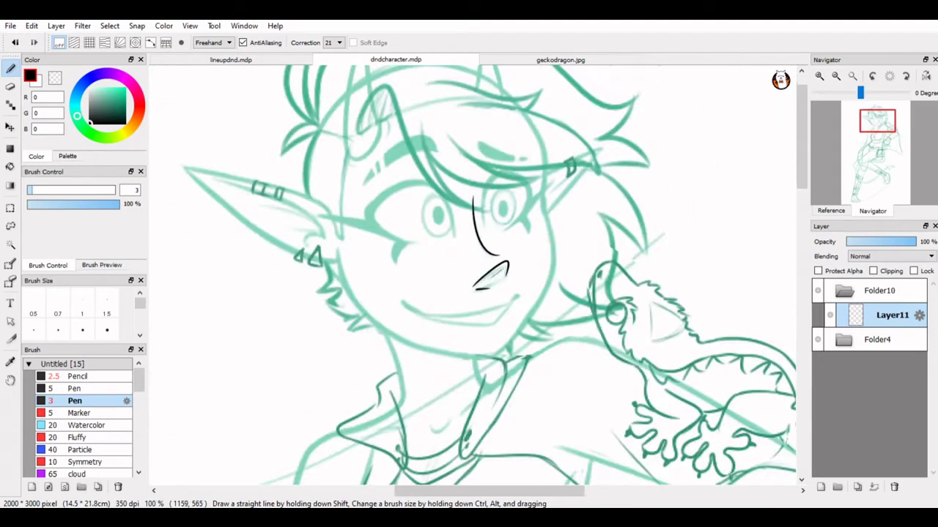
scroll(556, 263, "up", 6)
key("ctrl+z")
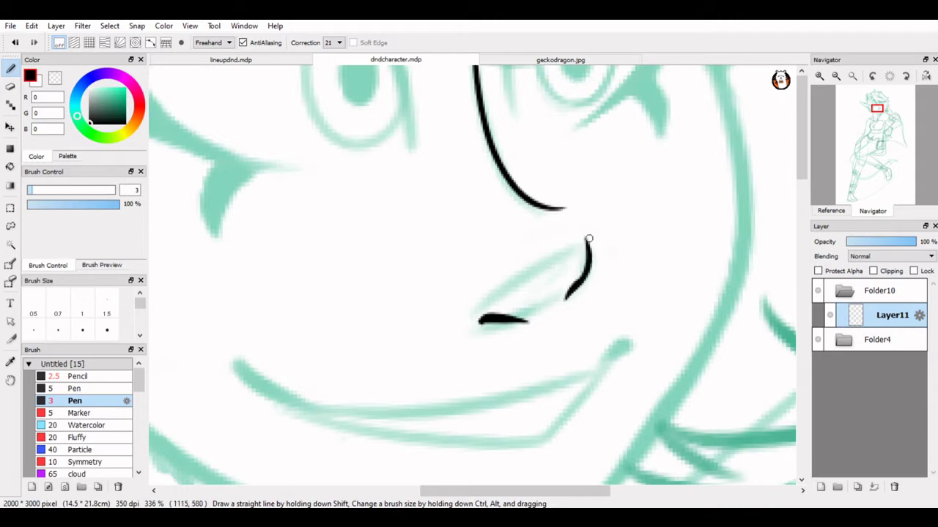
key("ctrl+z")
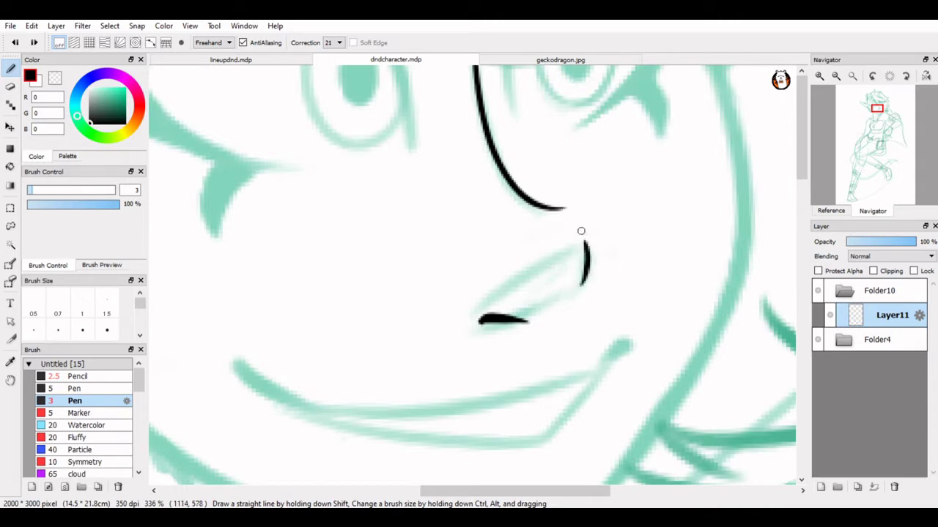
mouse_move(583, 235)
left_mouse_down()
mouse_move(472, 302)
mouse_move(593, 225)
left_mouse_up()
key("ctrl+z")
Check the inked nose against the whole face, toggling the visibility of the sketch in Folder4
scroll(583, 235, "down", 3)
scroll(582, 235, "up", 4)
scroll(606, 265, "down", 4)
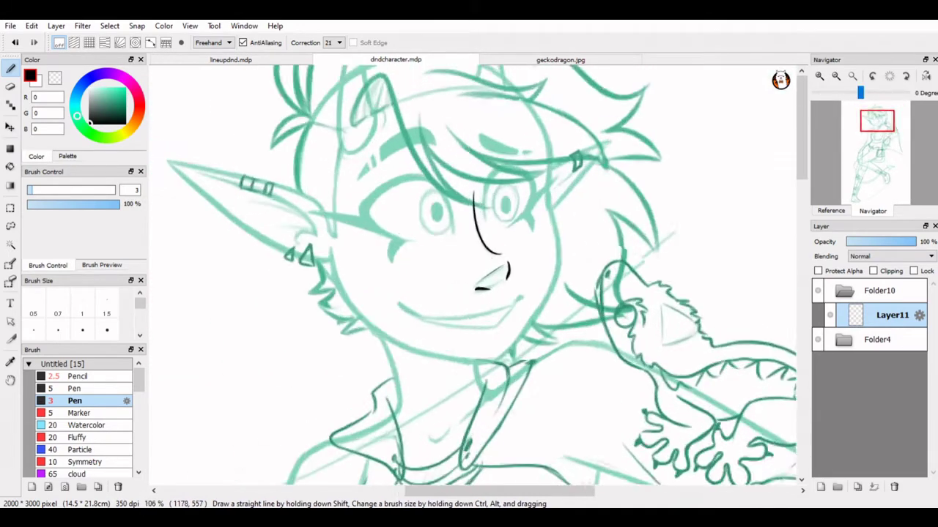
scroll(606, 266, "up", 4)
scroll(606, 266, "down", 3)
left_click(817, 340)
left_click(817, 339)
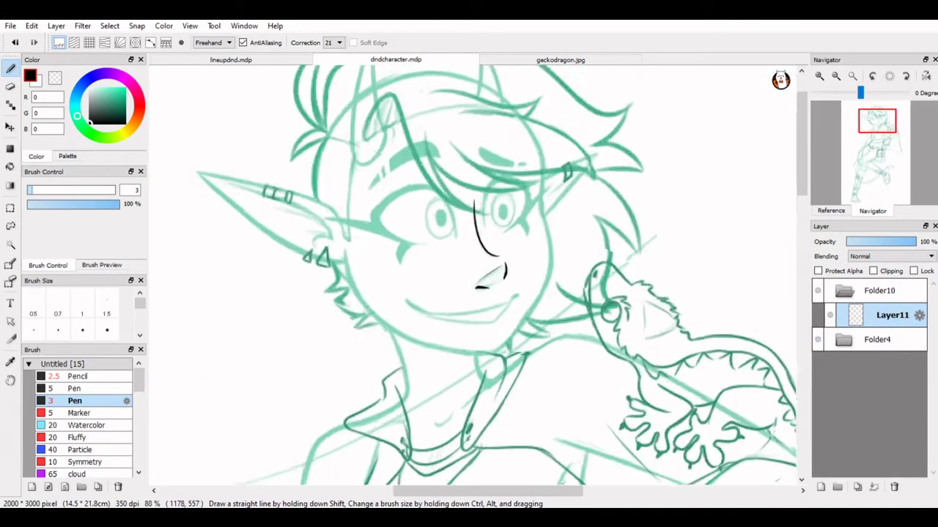
Redraw the two nose base accents as thicker tapered strokes and extend the lower one along the sketched edge
scroll(598, 329, "up", 4)
key("ctrl+z")
key("ctrl+z")
left_click_drag(496, 352, 558, 350)
left_click_drag(655, 265, 624, 310)
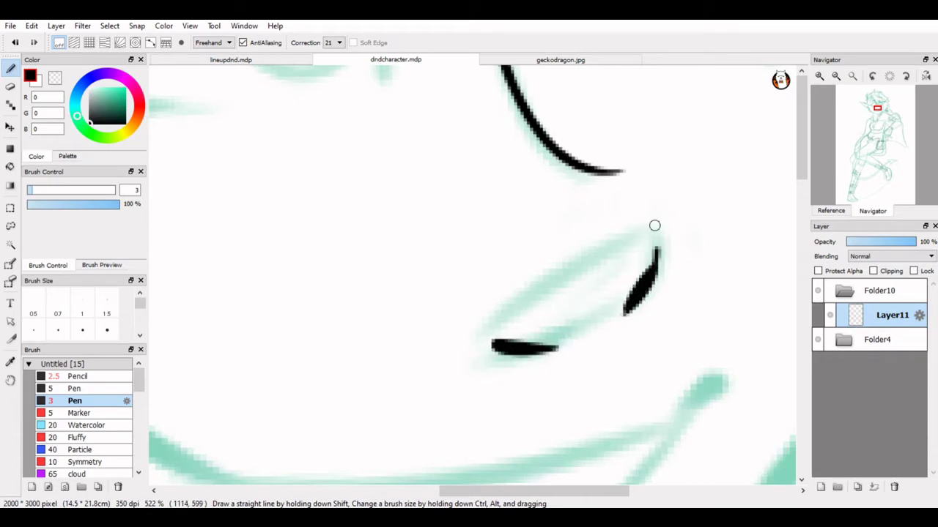
mouse_move(654, 226)
left_mouse_down()
mouse_move(483, 324)
mouse_move(613, 310)
left_mouse_up()
key("ctrl+z")
left_click_drag(545, 346, 594, 329)
scroll(545, 247, "down", 6)
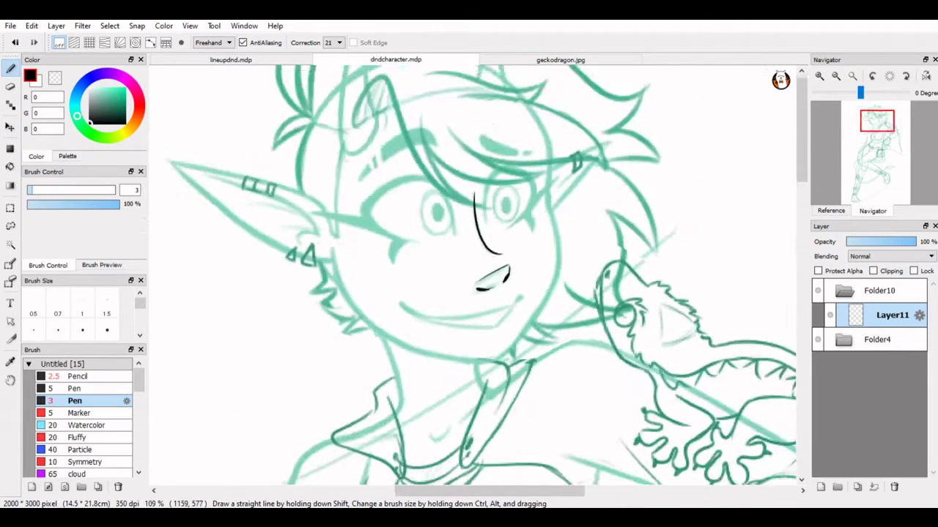
Refine the nose base with a thin upper edge and a redrawn accent at its outer corner
scroll(493, 317, "up", 5)
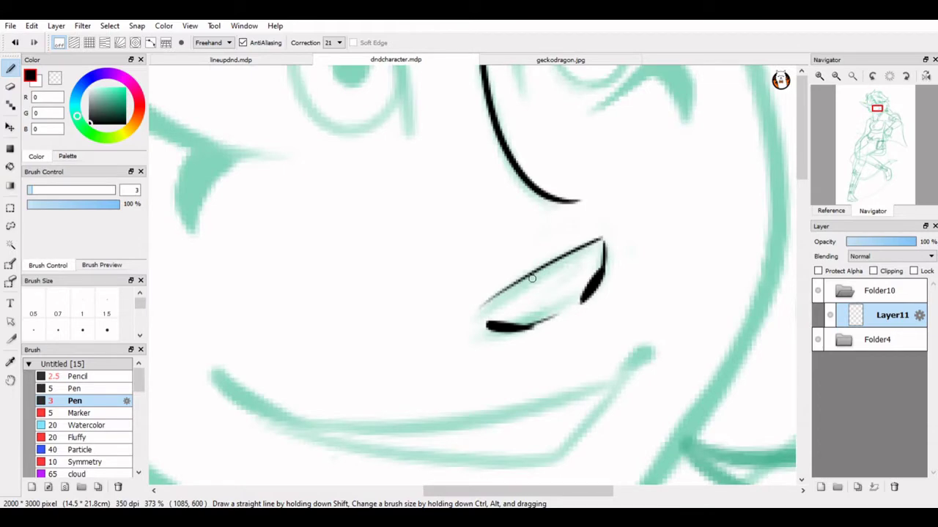
scroll(536, 309, "up", 1)
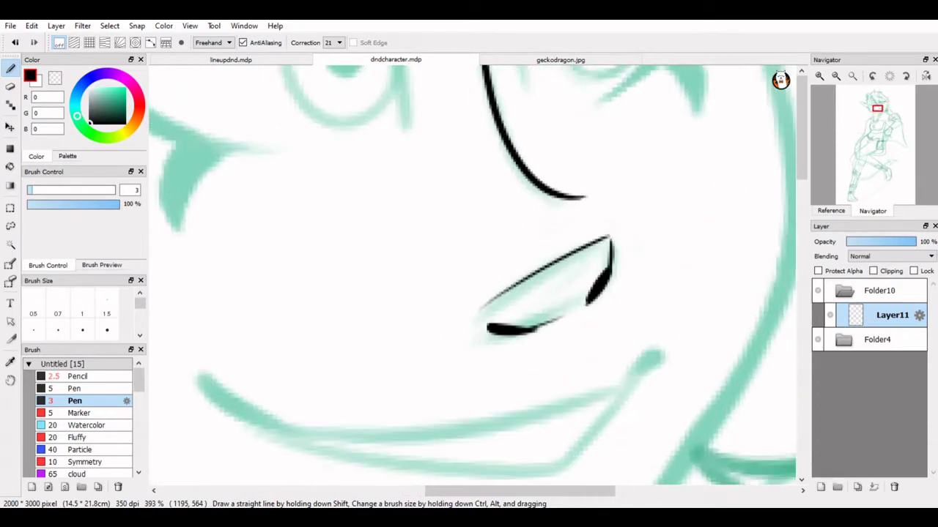
scroll(533, 334, "down", 4)
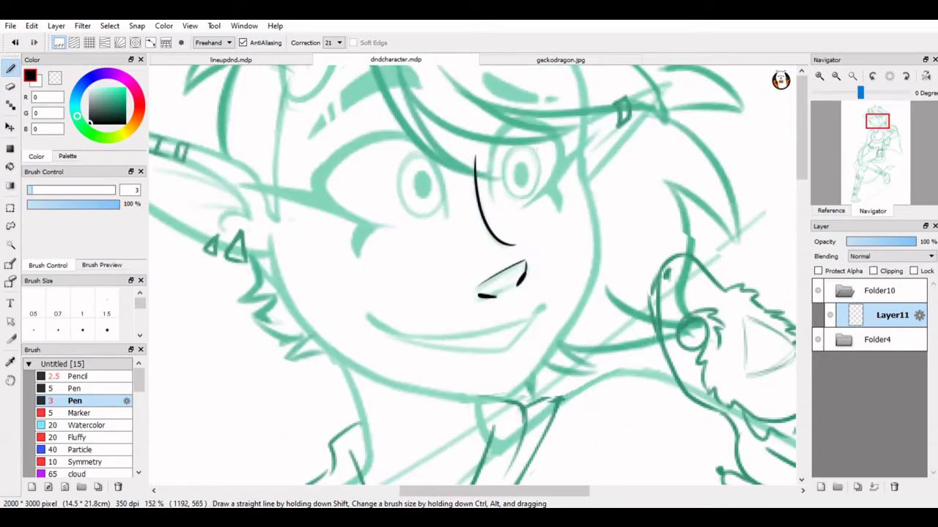
scroll(578, 280, "up", 4)
scroll(570, 321, "down", 4)
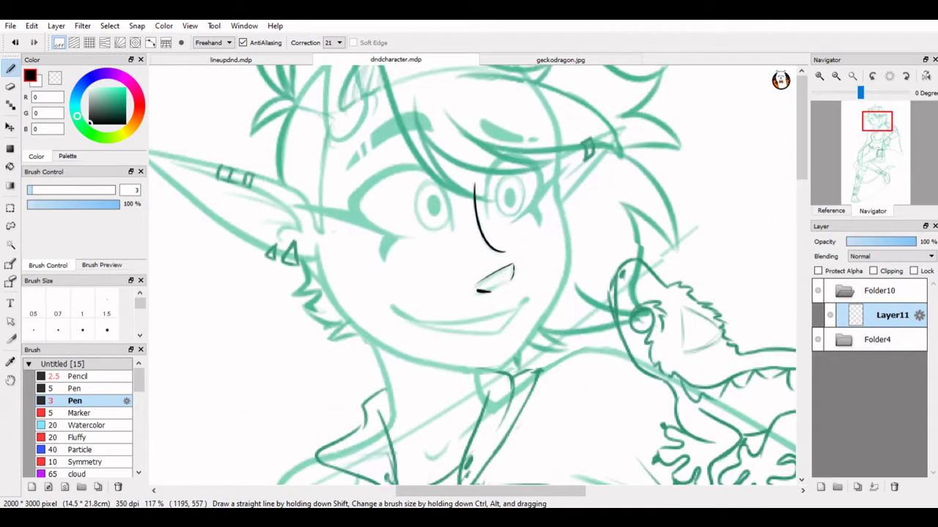
scroll(654, 240, "up", 5)
mouse_move(657, 261)
left_mouse_down()
mouse_move(644, 298)
mouse_move(654, 266)
left_mouse_up()
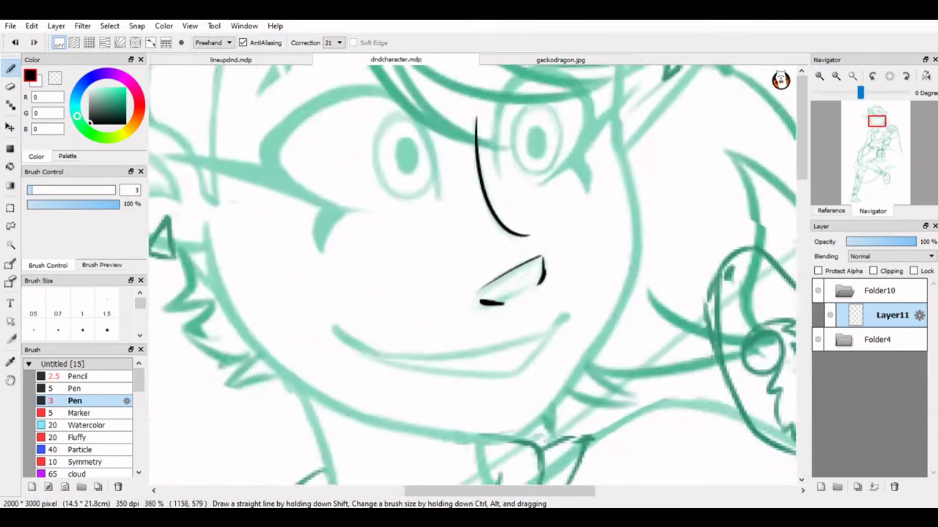
scroll(659, 264, "down", 4)
scroll(542, 243, "up", 3)
scroll(542, 243, "down", 4)
scroll(611, 274, "up", 3)
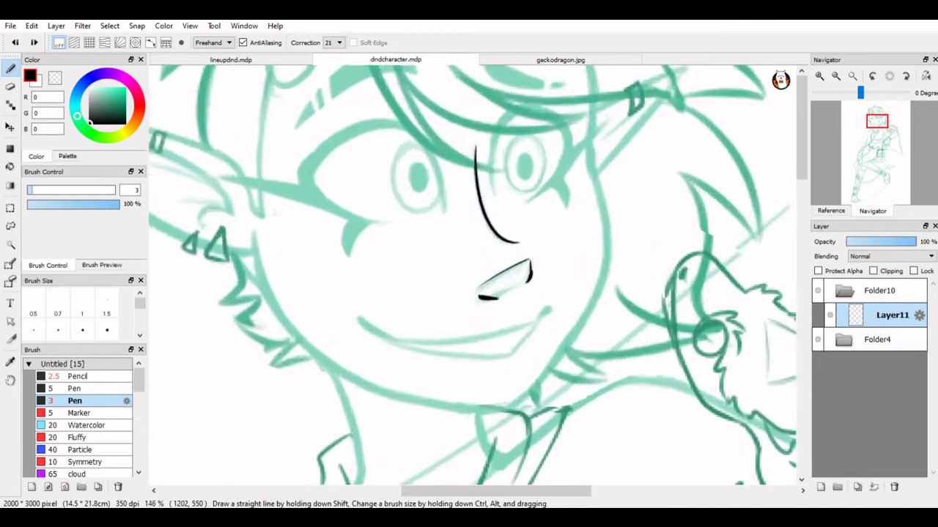
Ink the upper lip line and lower lip curve over the mouth sketch, starting from the inked corner stroke
key("ctrl+z")
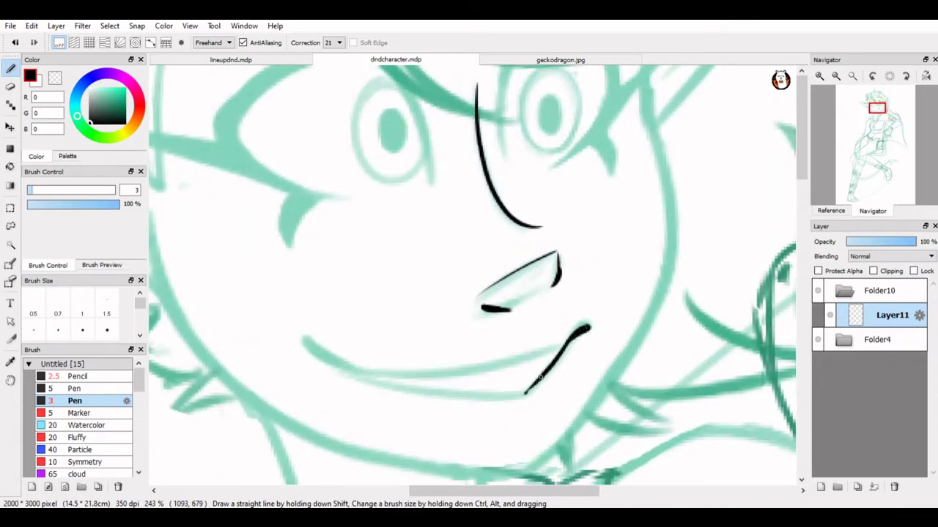
key("h")
left_click_drag(370, 342, 558, 383)
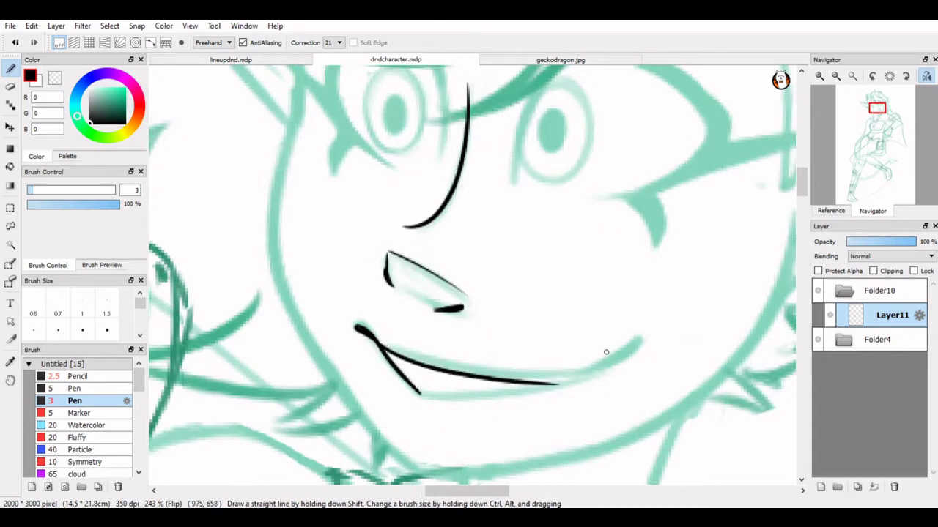
key("ctrl+z")
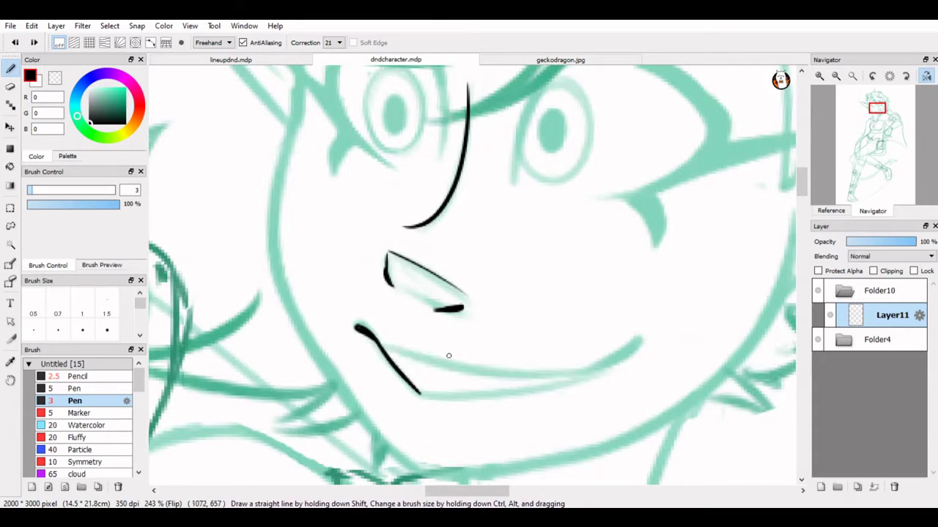
scroll(448, 355, "up", 2)
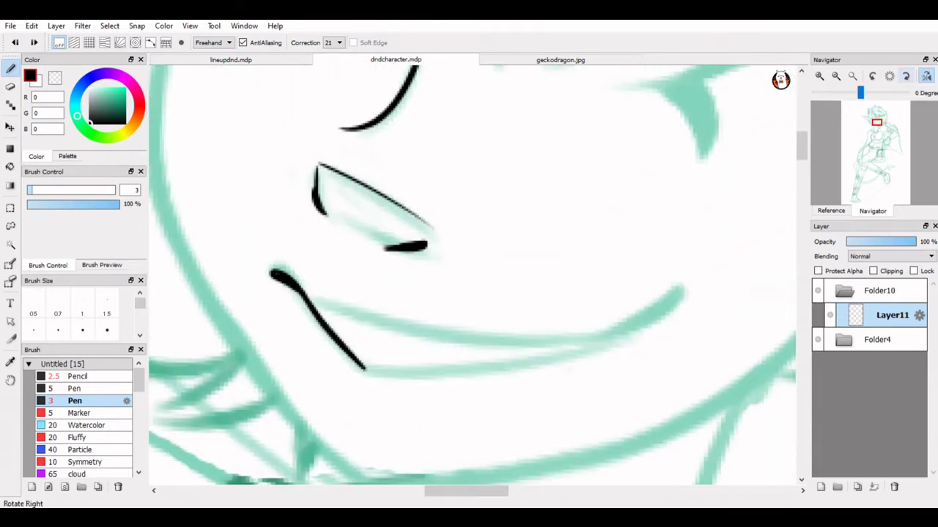
scroll(465, 130, "down", 1)
mouse_move(443, 110)
left_mouse_down()
mouse_move(413, 227)
mouse_move(391, 251)
mouse_move(414, 418)
left_mouse_up()
left_click_drag(377, 167, 425, 464)
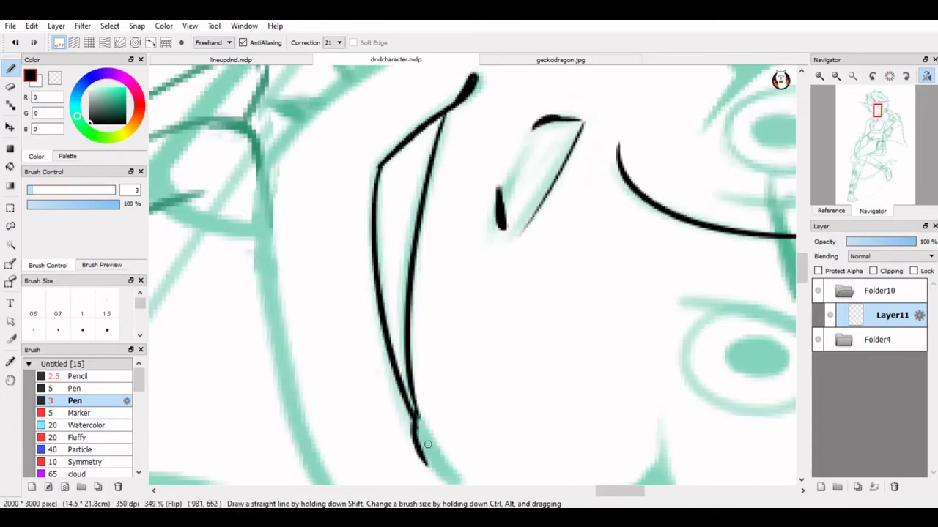
Ink the mouth's cheek-side corner as a thick tapered stroke that joins the upper and lower lip lines
scroll(428, 444, "up", 3)
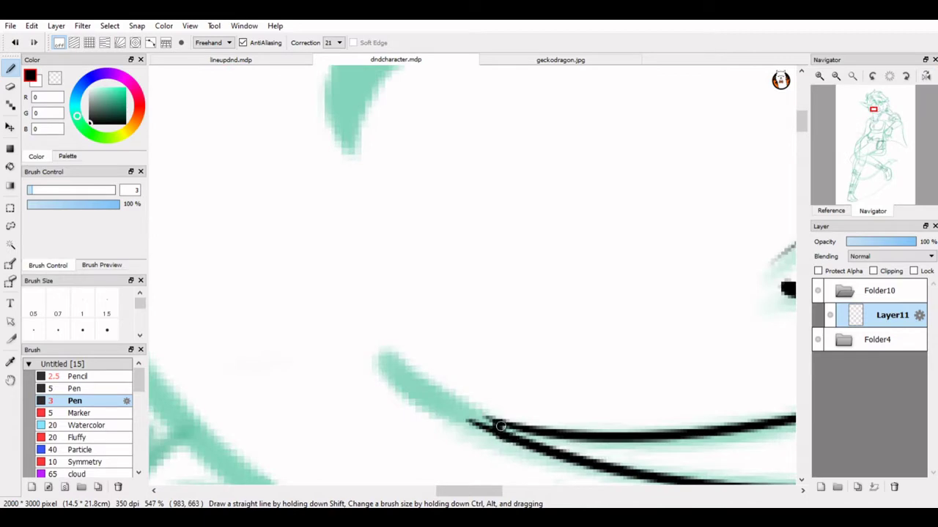
mouse_move(500, 432)
left_mouse_down()
mouse_move(431, 366)
mouse_move(498, 423)
mouse_move(490, 424)
left_mouse_up()
key("ctrl+z")
scroll(488, 420, "down", 3)
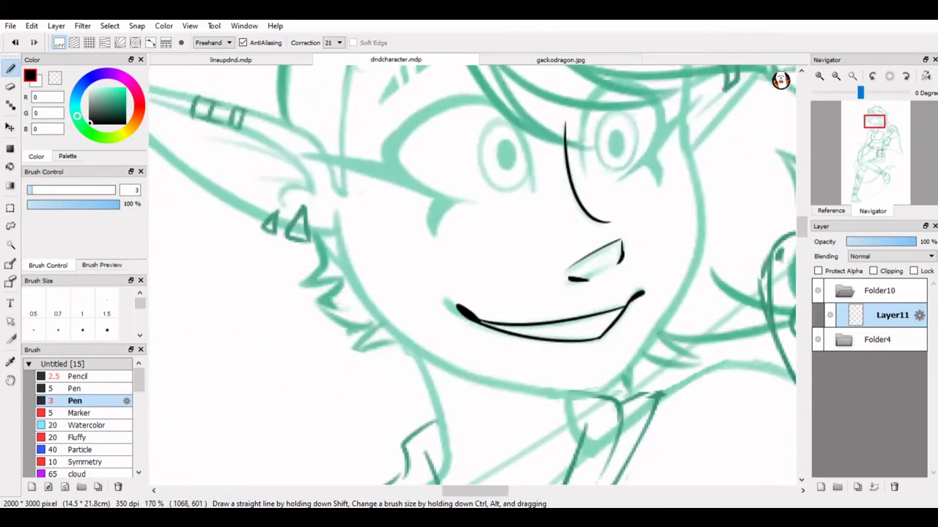
scroll(469, 380, "up", 2)
key("ctrl+z")
key("ctrl+z")
left_click_drag(433, 348, 476, 380)
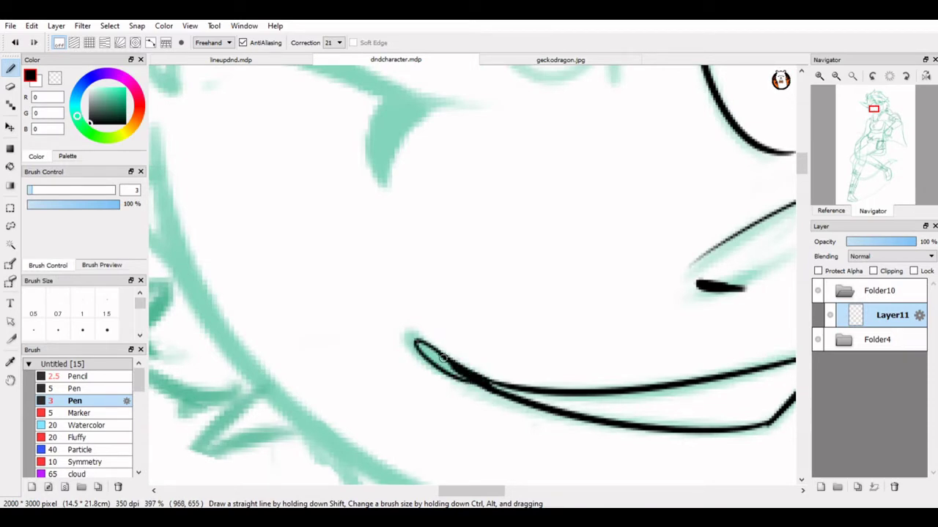
key("ctrl+z")
left_click_drag(417, 340, 470, 380)
key("ctrl+z")
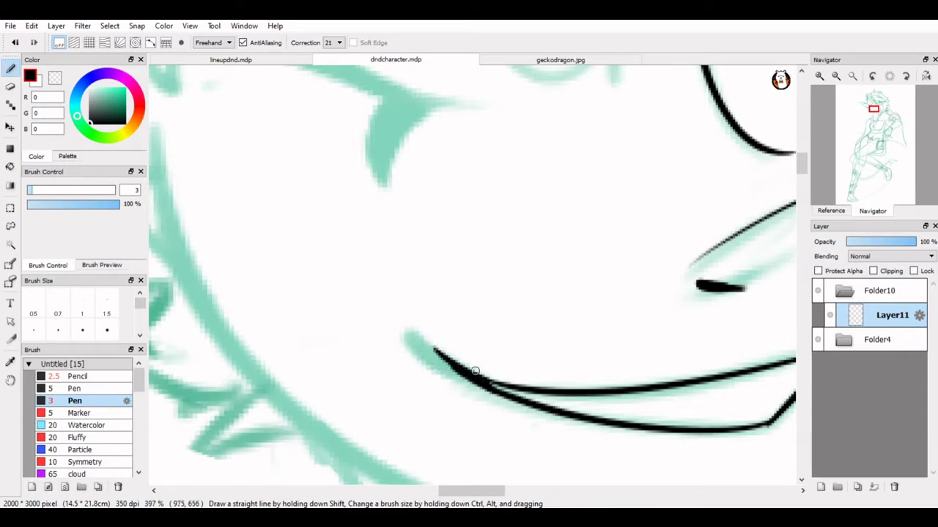
left_click_drag(418, 340, 470, 378)
scroll(418, 339, "down", 5)
scroll(472, 275, "up", 3)
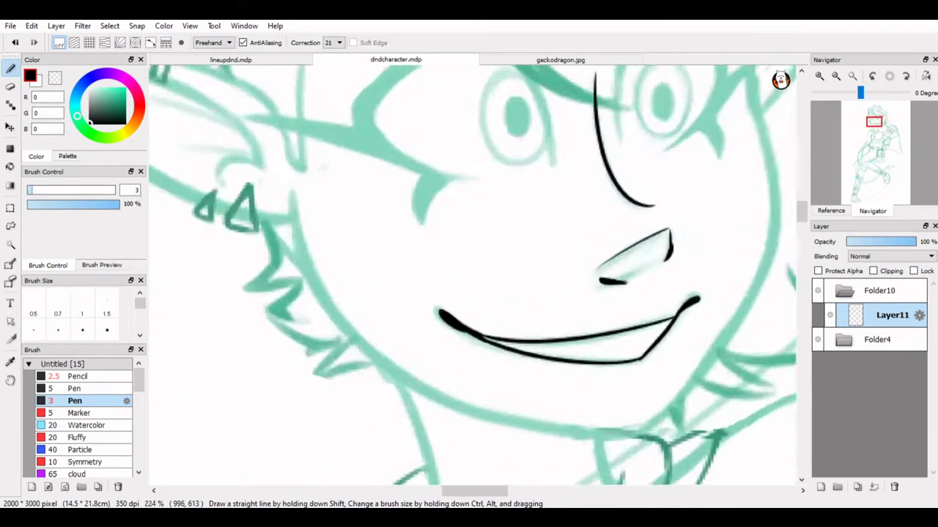
Check the mouth in a mirrored view and draw a thin teeth line inside it from the thick corner
scroll(473, 275, "down", 6)
key("h")
scroll(351, 374, "up", 6)
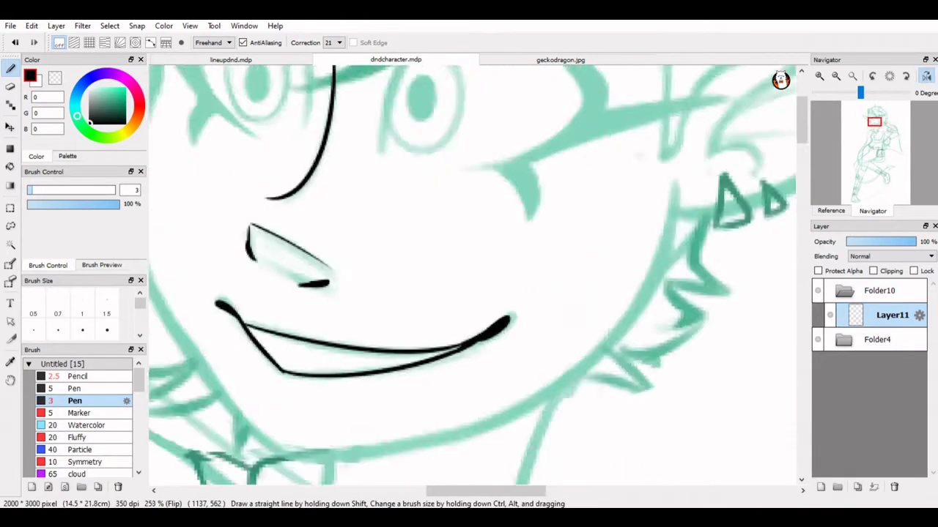
scroll(644, 201, "right", 3)
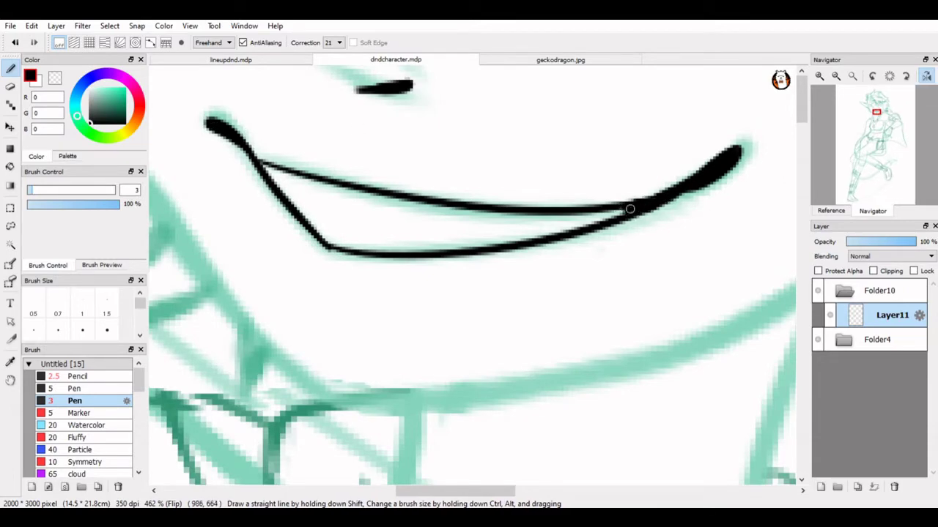
mouse_move(629, 209)
left_mouse_down()
mouse_move(498, 234)
mouse_move(613, 210)
left_mouse_up()
key("ctrl+z")
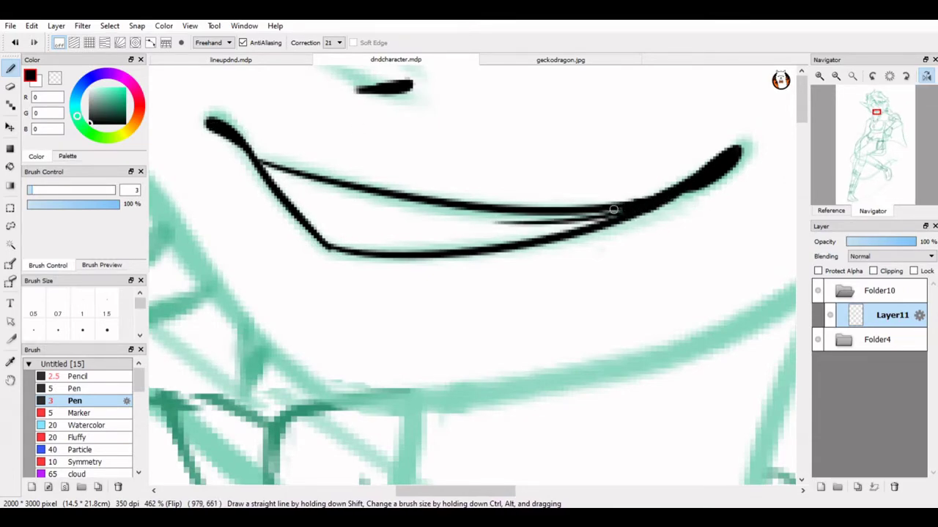
Complete the teeth line with a small pointed fang, a faint continuation and a short line at the mouth's opposite corner
scroll(613, 209, "down", 4)
key("h")
scroll(687, 180, "up", 5)
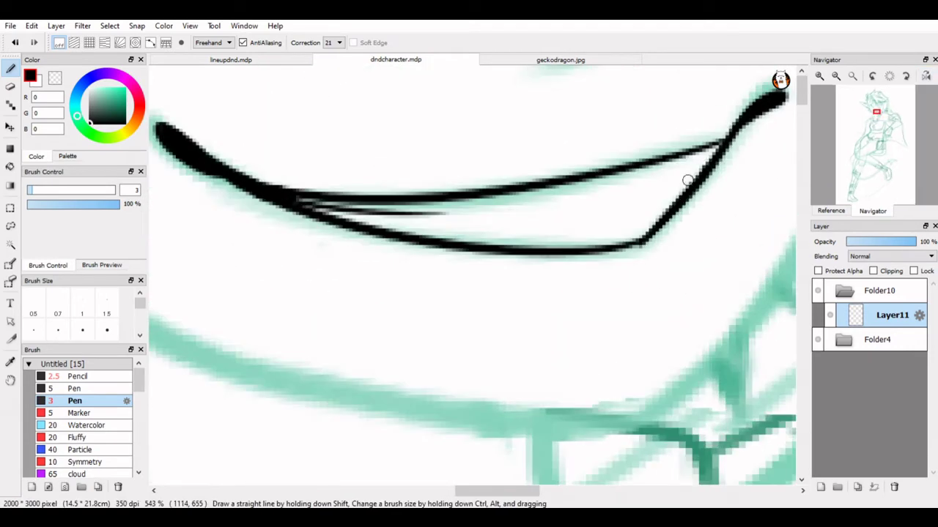
key("ctrl+z")
left_click_drag(674, 184, 694, 177)
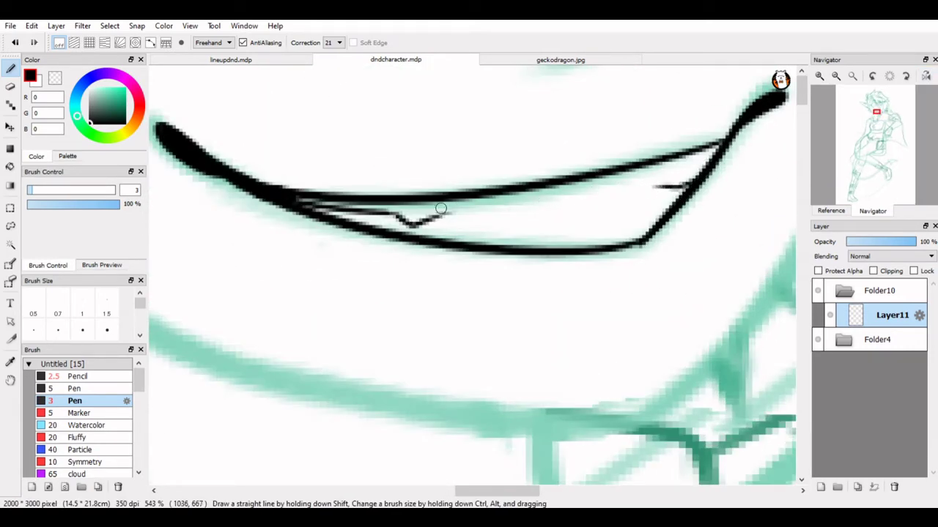
left_click_drag(440, 209, 524, 214)
scroll(524, 214, "down", 5)
scroll(684, 133, "up", 5)
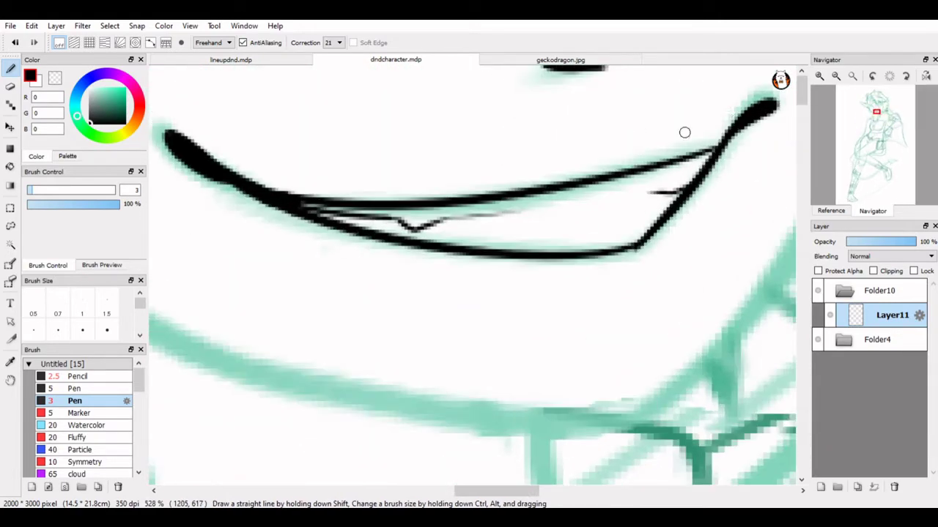
Thicken the upper lip line where it meets the mouth corner opposite the fang
left_click_drag(739, 118, 695, 152)
scroll(740, 136, "down", 5)
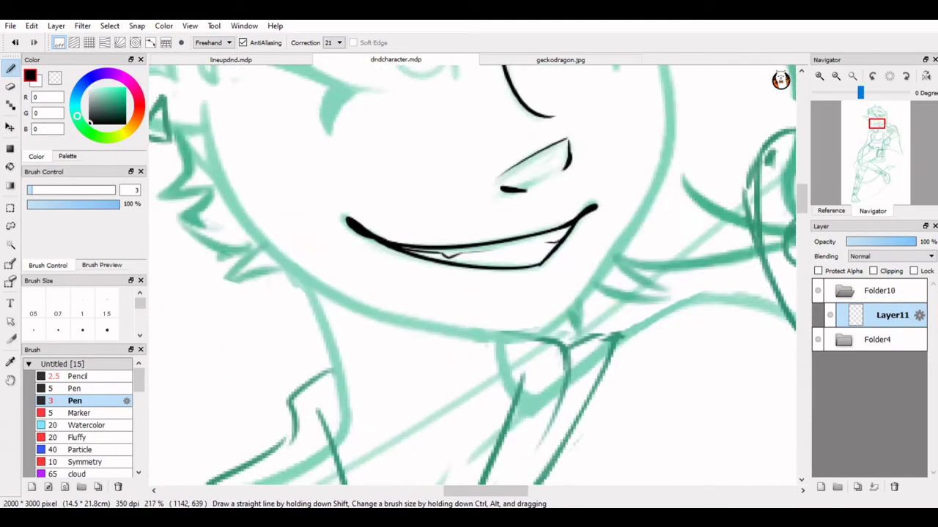
scroll(513, 219, "up", 2)
scroll(596, 330, "down", 3)
scroll(596, 330, "up", 4)
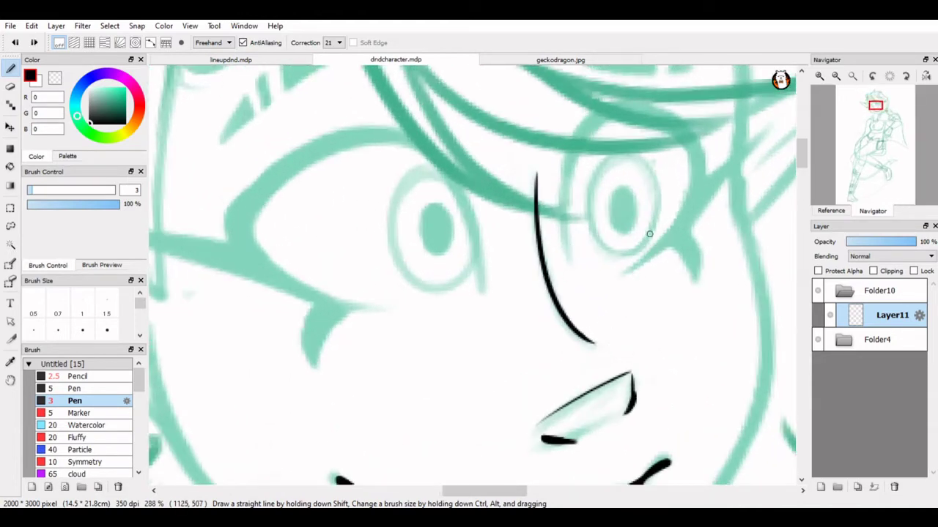
scroll(619, 261, "down", 6)
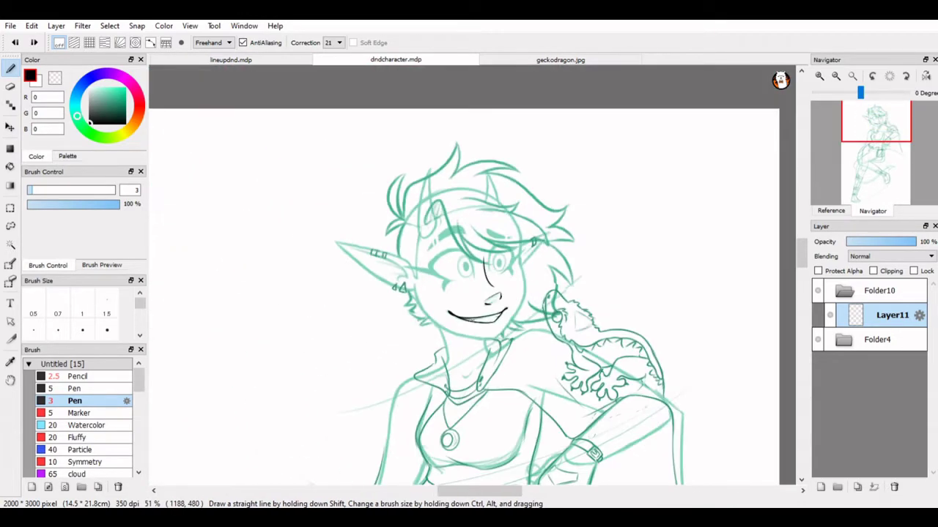
Try outlining the smaller eye with the Pen at sizes 3 and 5
scroll(468, 293, "up", 5)
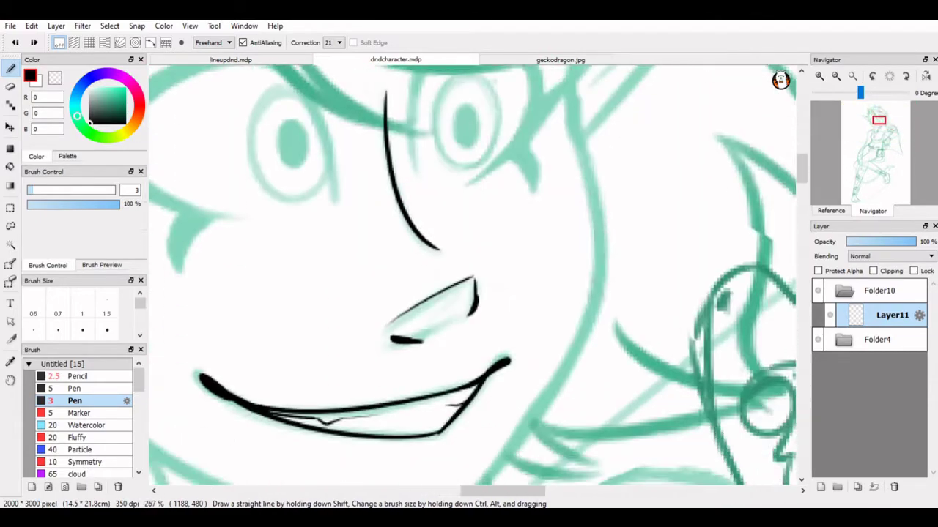
scroll(469, 293, "down", 3)
scroll(617, 159, "up", 4)
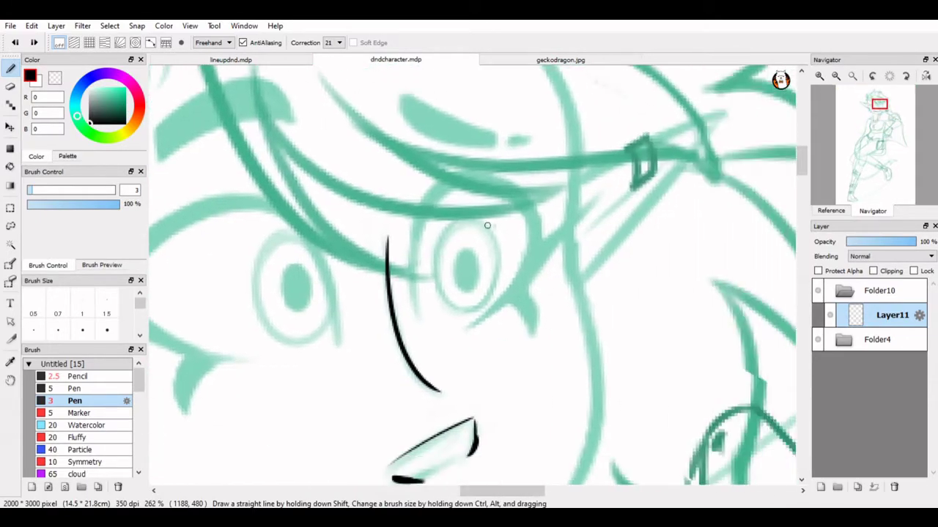
mouse_move(414, 323)
left_mouse_down()
mouse_move(454, 180)
mouse_move(526, 255)
mouse_move(536, 233)
left_mouse_up()
key("ctrl+z")
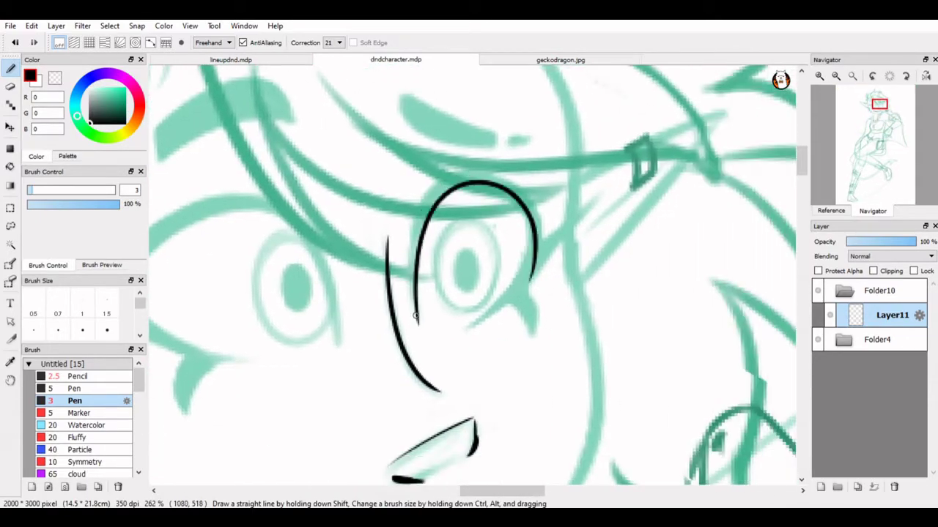
mouse_move(415, 316)
left_mouse_down()
mouse_move(413, 238)
mouse_move(543, 260)
left_mouse_up()
key("ctrl+z")
key("ctrl+z")
left_click_drag(412, 279, 419, 317)
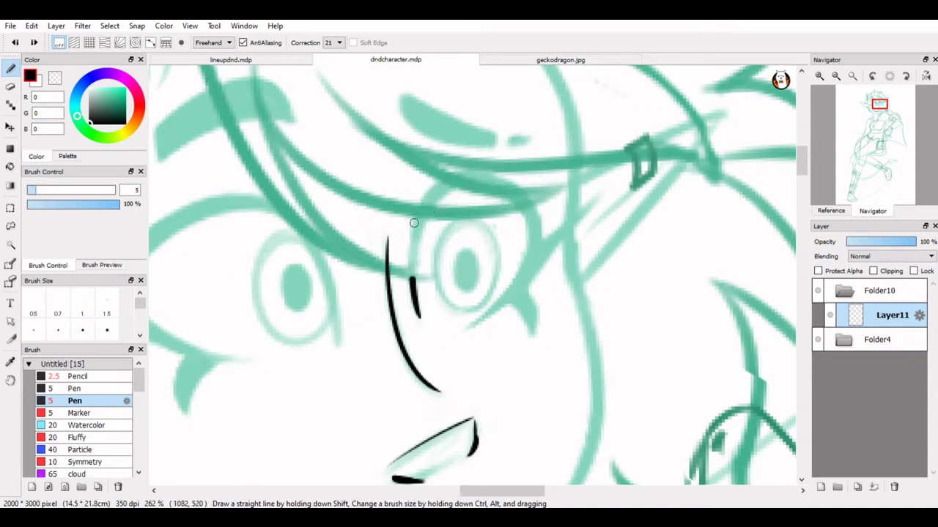
left_click_drag(414, 223, 534, 256)
key("ctrl+z")
key("ctrl+z")
Switch to the Pen at size 4 and ink the smaller eye's arched upper outline and its curved lower outer edge
left_click(81, 413)
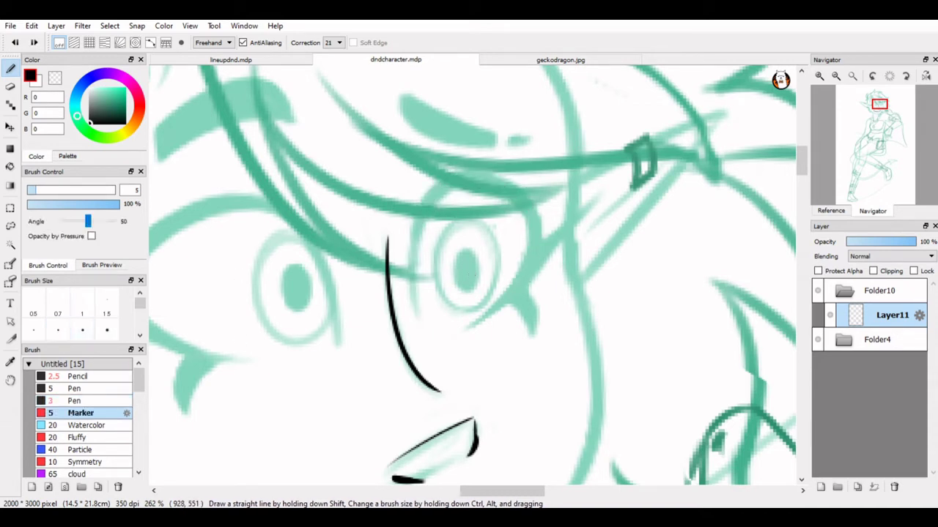
left_click(80, 388)
left_click_drag(414, 315, 484, 183)
key("ctrl+z")
scroll(473, 275, "up", 1)
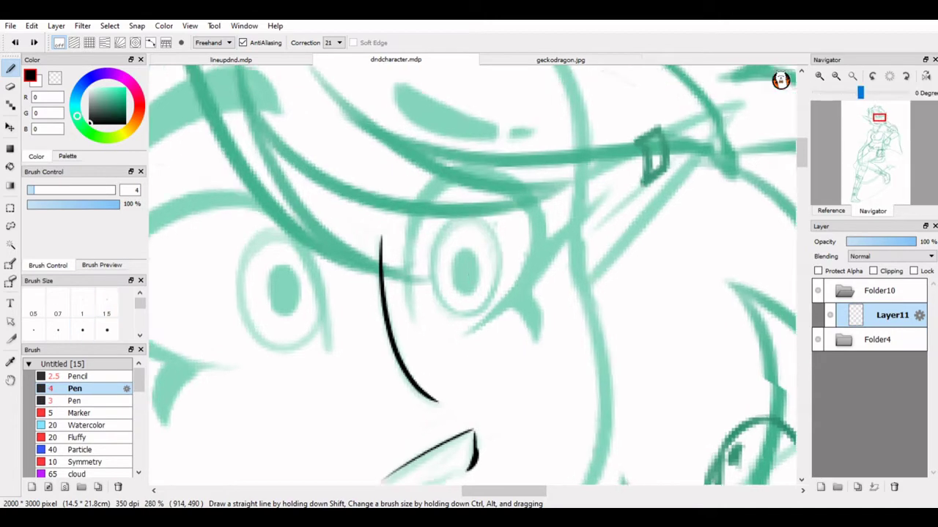
scroll(462, 278, "up", 1)
mouse_move(394, 337)
left_mouse_down()
mouse_move(397, 205)
mouse_move(561, 257)
left_mouse_up()
left_click_drag(472, 344, 544, 199)
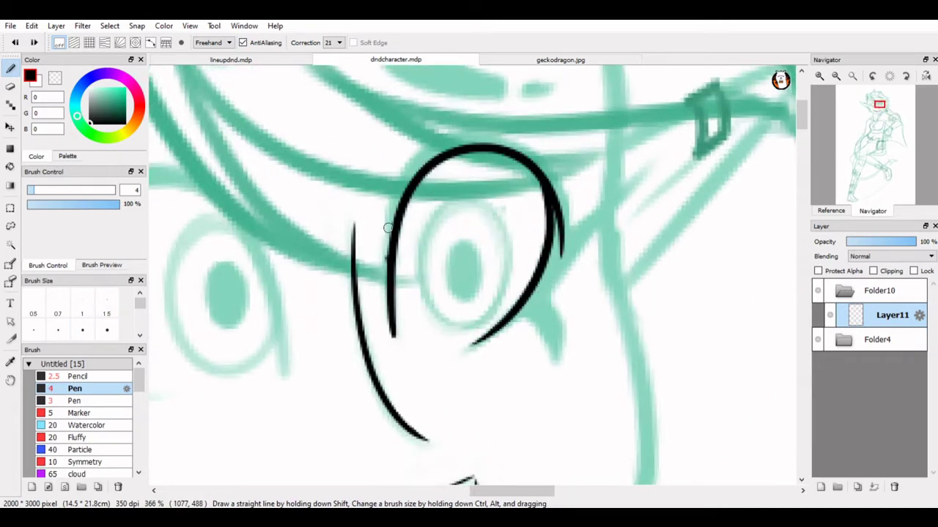
Flip the canvas horizontally and ink the inner side and top curve of the larger eye
mouse_move(871, 147)
scroll(560, 170, "down", 1)
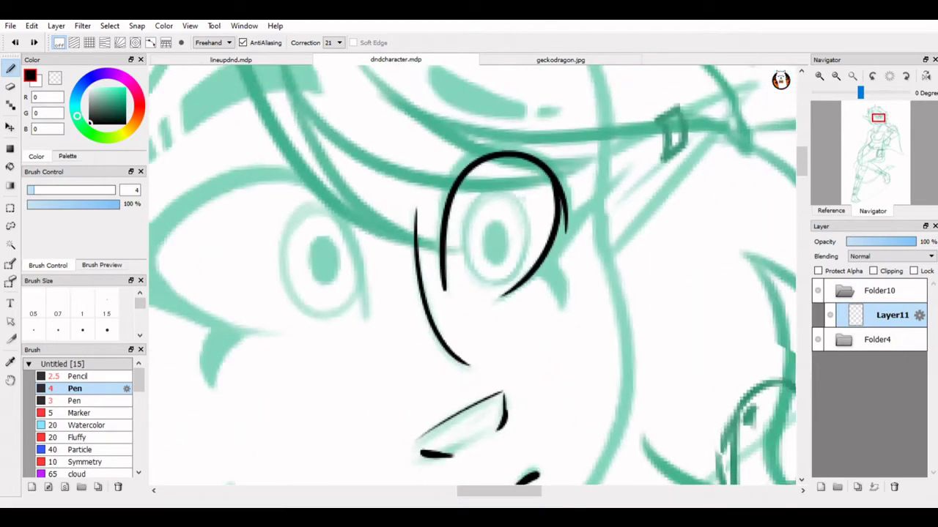
left_click(925, 75)
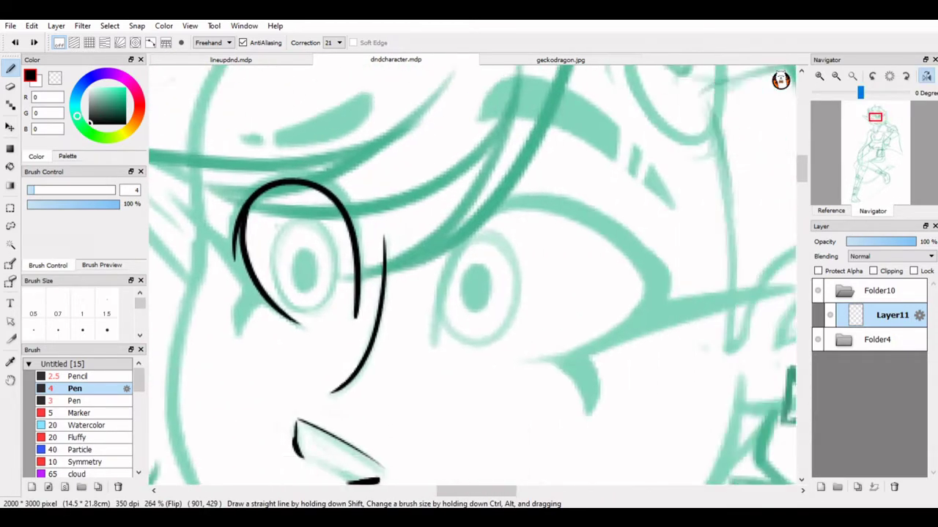
mouse_move(402, 318)
left_mouse_down()
mouse_move(525, 172)
mouse_move(582, 196)
left_mouse_up()
key("ctrl+z")
key("ctrl+z")
mouse_move(408, 310)
left_mouse_down()
mouse_move(561, 197)
mouse_move(611, 280)
left_mouse_up()
key("ctrl+z")
Redraw the outer half of the larger eye's upper lid and ink the lower lid curve up to the outer corner
left_click_drag(517, 182, 612, 280)
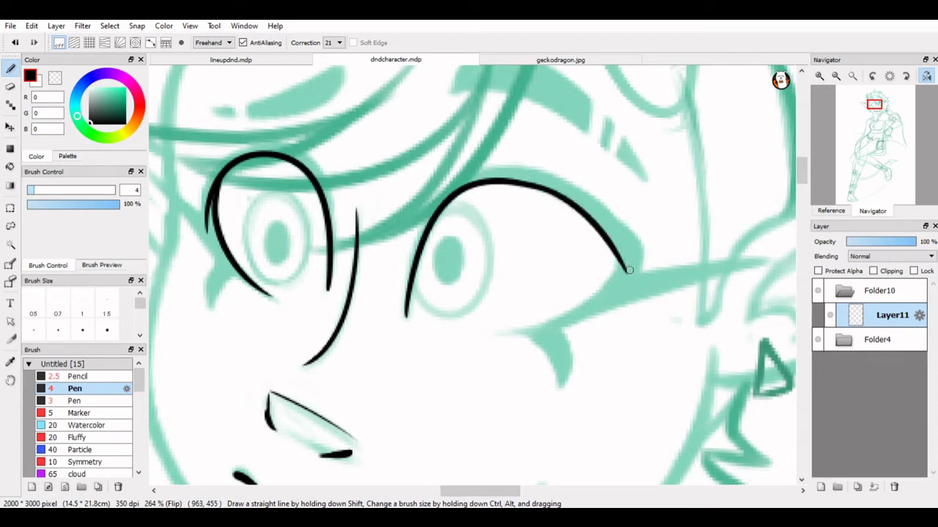
key("ctrl+z")
left_click_drag(520, 182, 616, 275)
key("ctrl+z")
key("ctrl+z")
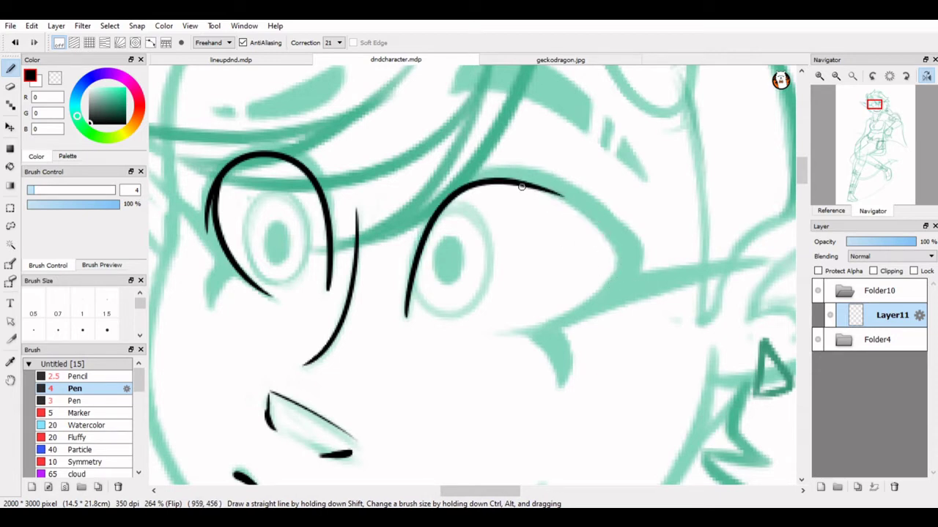
left_click_drag(518, 183, 618, 276)
left_click_drag(579, 306, 615, 268)
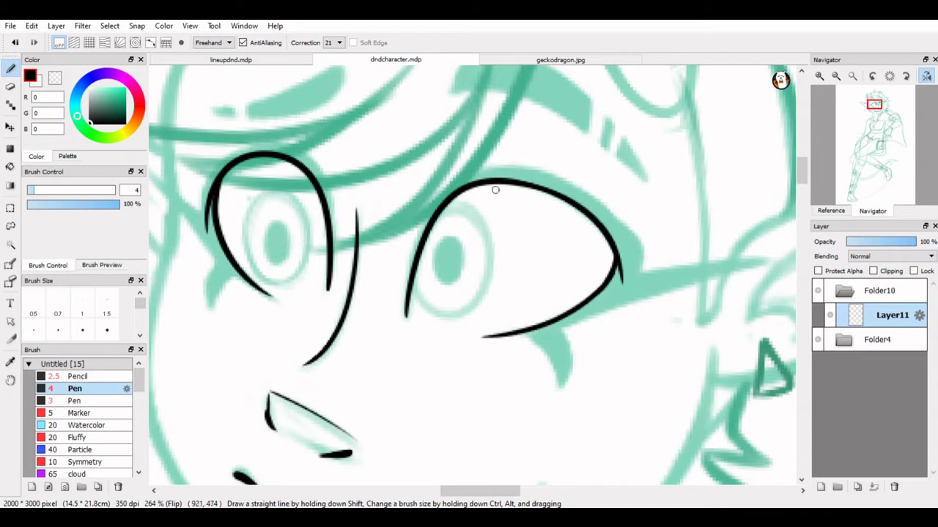
Try a second line above the larger eye's upper lid, then ink a short curved lash stroke at the outer corner
left_click_drag(423, 236, 578, 166)
key("ctrl+z")
left_click_drag(429, 214, 578, 166)
key("ctrl+z")
left_click_drag(423, 230, 490, 173)
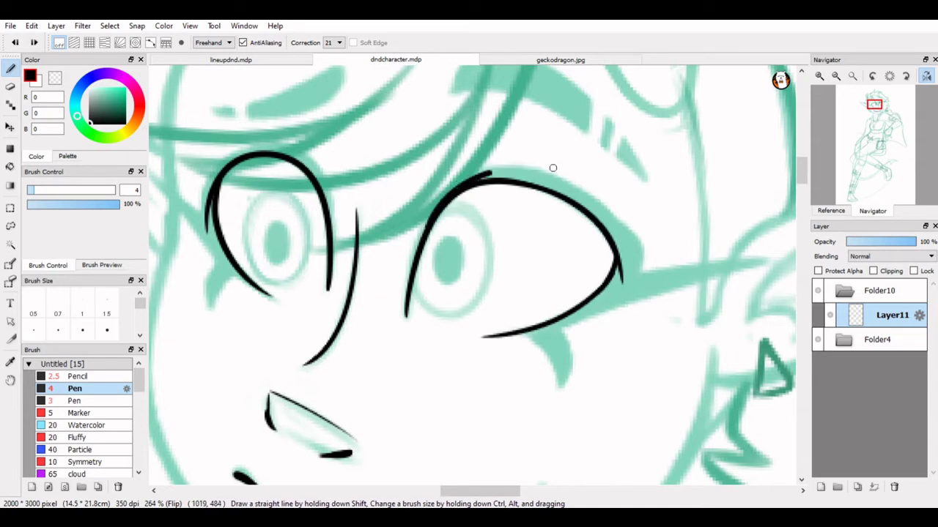
key("ctrl+z")
left_click_drag(642, 245, 605, 300)
left_click_drag(439, 201, 523, 165)
key("ctrl+z")
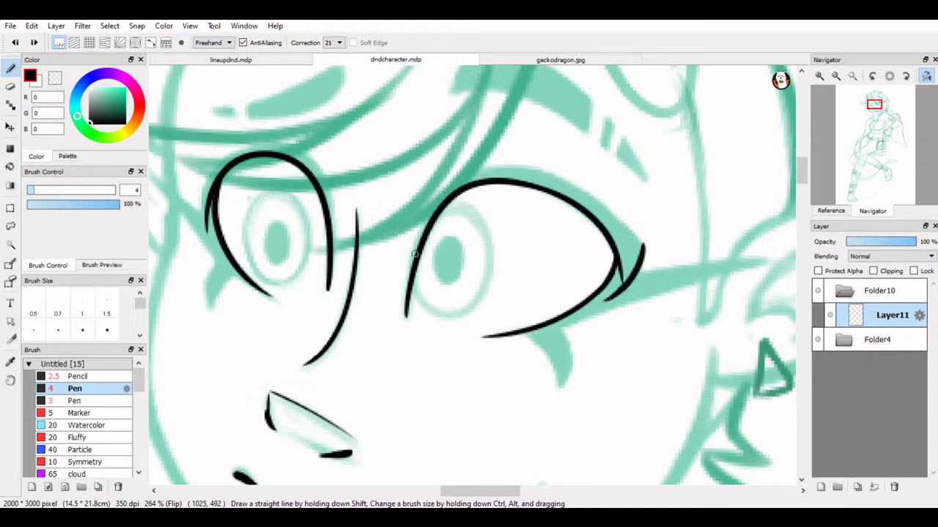
key("ctrl+z")
mouse_move(415, 253)
left_mouse_down()
mouse_move(483, 170)
mouse_move(417, 242)
mouse_move(410, 306)
mouse_move(537, 181)
left_mouse_up()
key("ctrl+z")
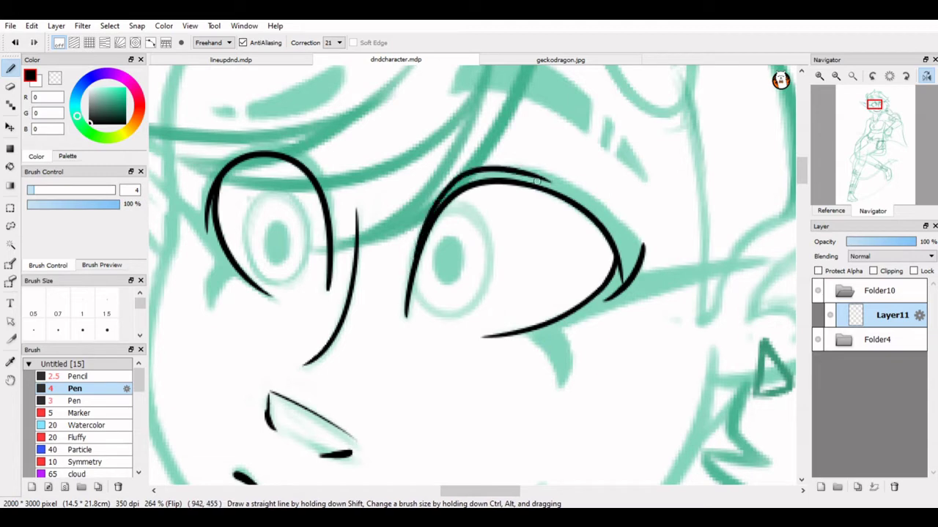
key("ctrl+z")
Flip the canvas back and ink a second contour above the larger eye's upper lid, from the outer corner over the top
scroll(537, 181, "up", 1)
key("h")
left_click_drag(282, 241, 453, 167)
key("ctrl+z")
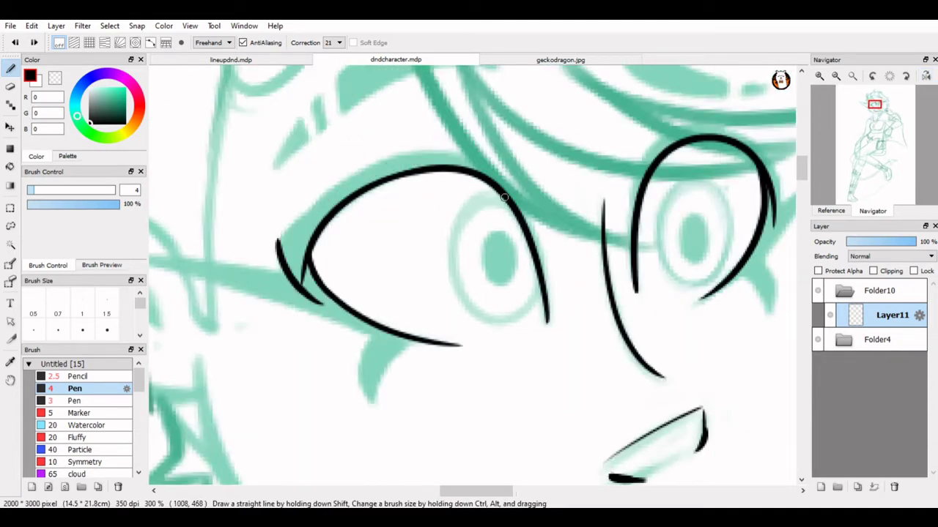
mouse_move(277, 244)
left_mouse_down()
mouse_move(416, 151)
mouse_move(528, 196)
left_mouse_up()
key("ctrl+z")
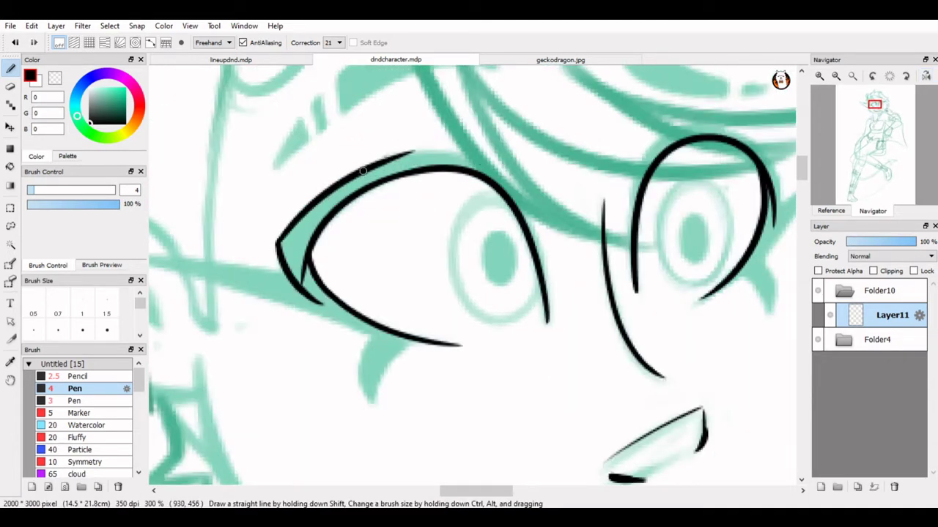
left_click_drag(363, 171, 513, 192)
key("ctrl+z")
left_click_drag(393, 152, 513, 192)
Extend the larger eye's upper-lid contour down its inner side, merging it into the existing lid line
mouse_move(421, 157)
left_mouse_down()
mouse_move(516, 202)
mouse_move(497, 176)
mouse_move(533, 239)
left_mouse_up()
key("ctrl+z")
key("ctrl+z")
mouse_move(489, 171)
left_mouse_down()
mouse_move(533, 238)
mouse_move(536, 275)
left_mouse_up()
key("ctrl+z")
left_click_drag(510, 186, 547, 281)
key("ctrl+z")
left_click_drag(532, 238, 546, 287)
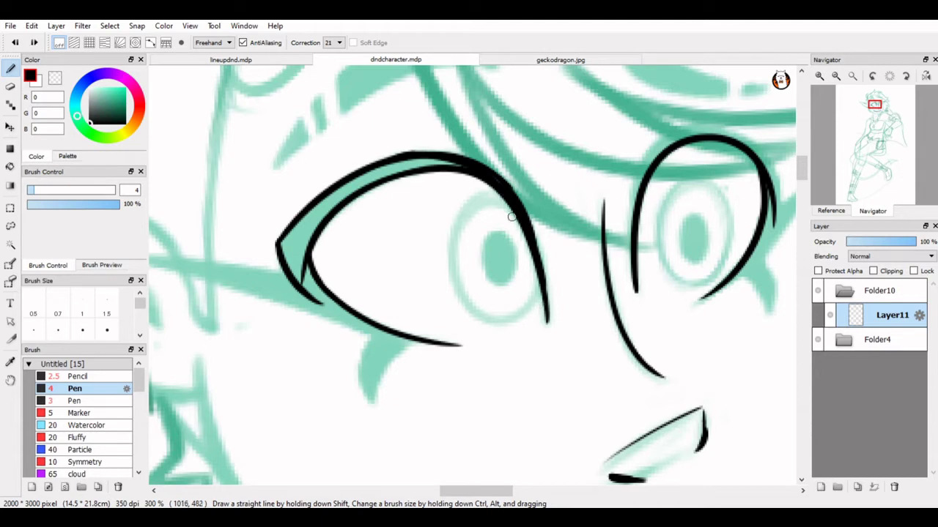
Fill the larger eye's upper lash band solid black, and thicken its outer corner and lower lid with pen strokes
mouse_move(539, 256)
left_mouse_down()
mouse_move(451, 162)
mouse_move(402, 168)
left_mouse_up()
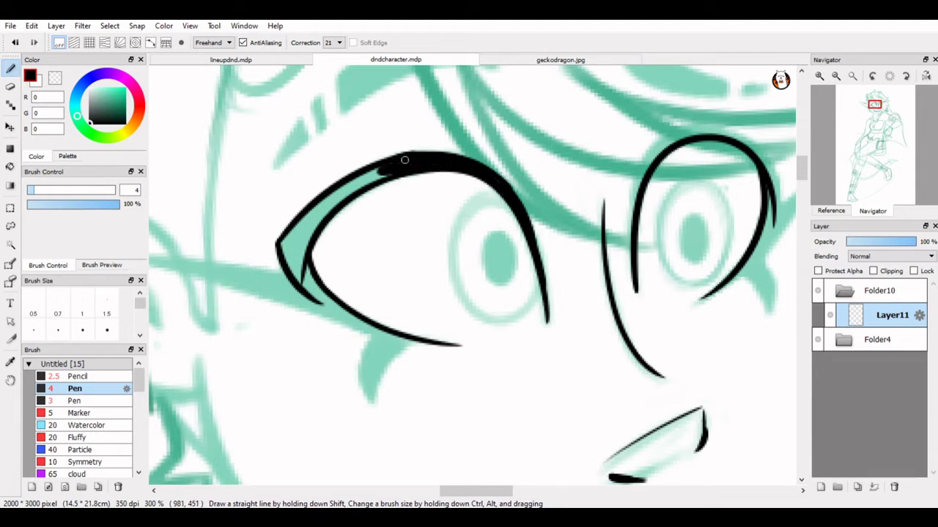
key("h")
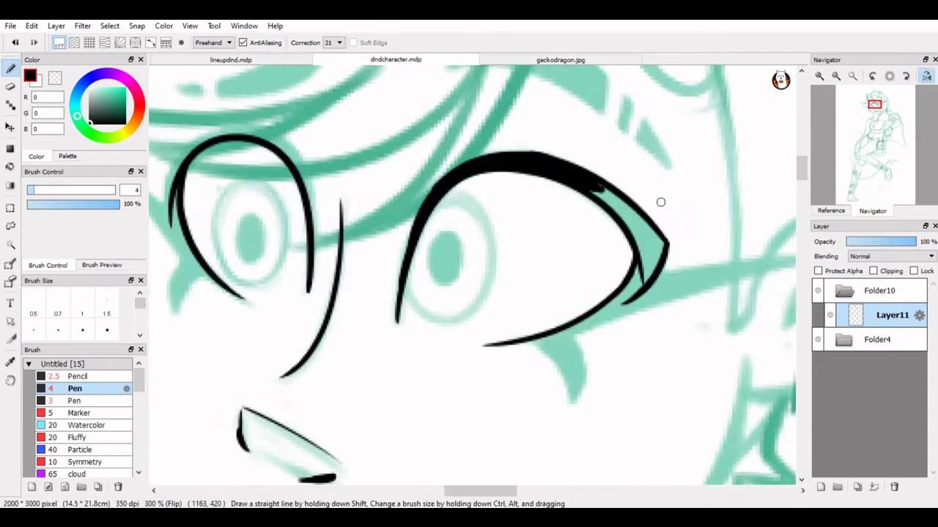
key("ctrl+z")
mouse_move(659, 279)
left_mouse_down()
mouse_move(549, 337)
mouse_move(581, 320)
left_mouse_up()
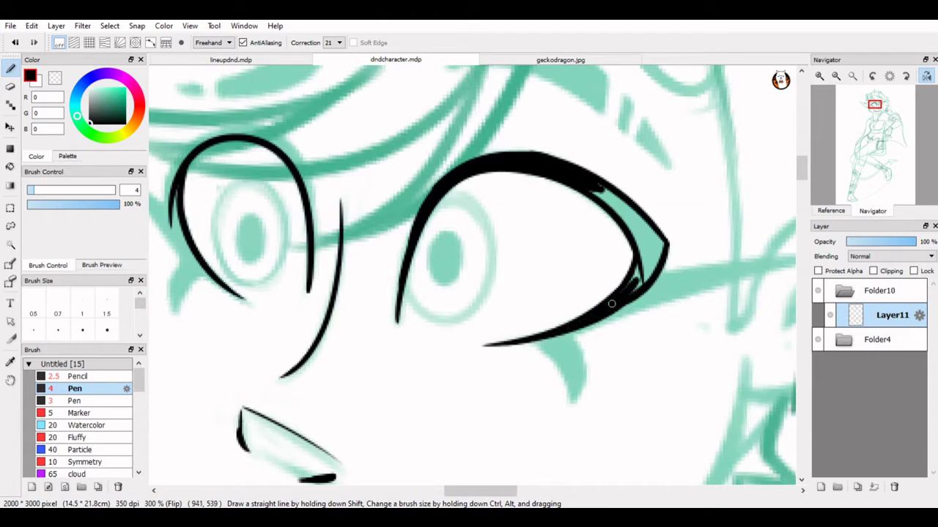
mouse_move(585, 189)
left_mouse_down()
mouse_move(623, 220)
mouse_move(630, 205)
left_mouse_up()
left_click_drag(658, 241, 641, 260)
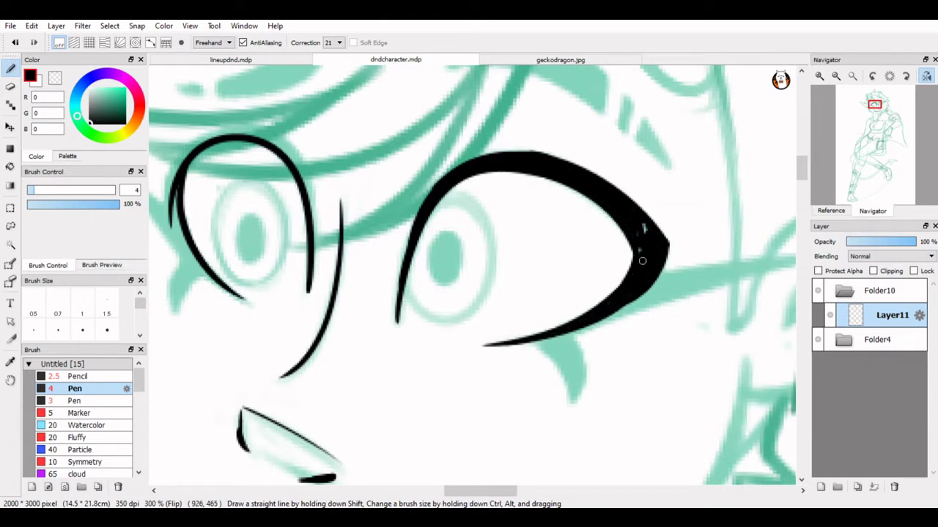
Flip the canvas horizontally and ink the upper and lower edges of a long pointed eyeliner wing at the larger eye's outer corner
key("h")
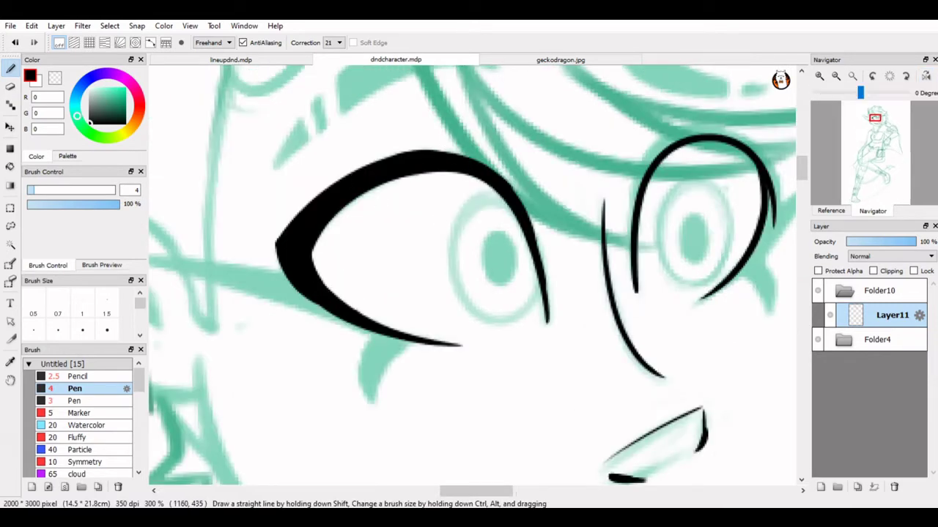
left_click(926, 76)
left_click_drag(879, 118, 872, 106)
left_click_drag(465, 267, 703, 203)
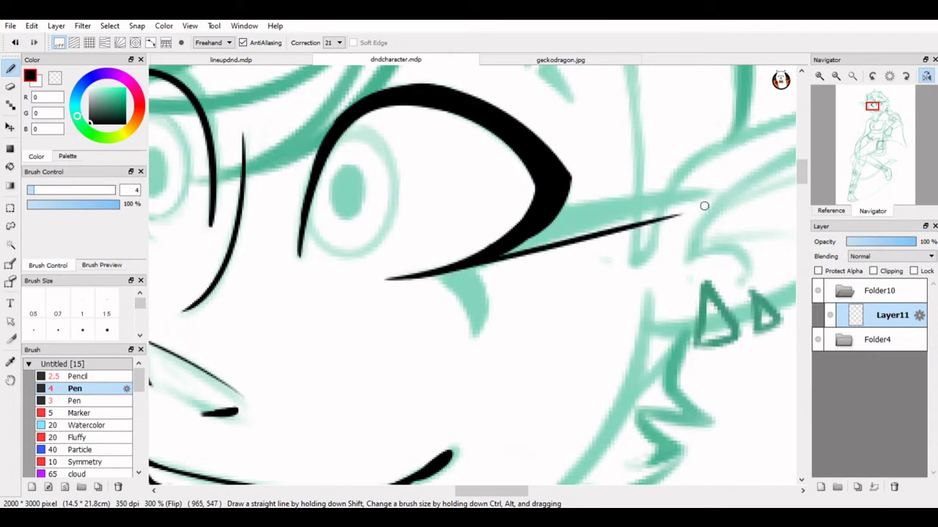
key("ctrl+z")
left_click_drag(392, 278, 688, 201)
key("ctrl+z")
mouse_move(564, 207)
left_mouse_down()
mouse_move(694, 195)
mouse_move(602, 199)
mouse_move(694, 201)
mouse_move(476, 264)
left_mouse_up()
key("ctrl+z")
key("ctrl+z")
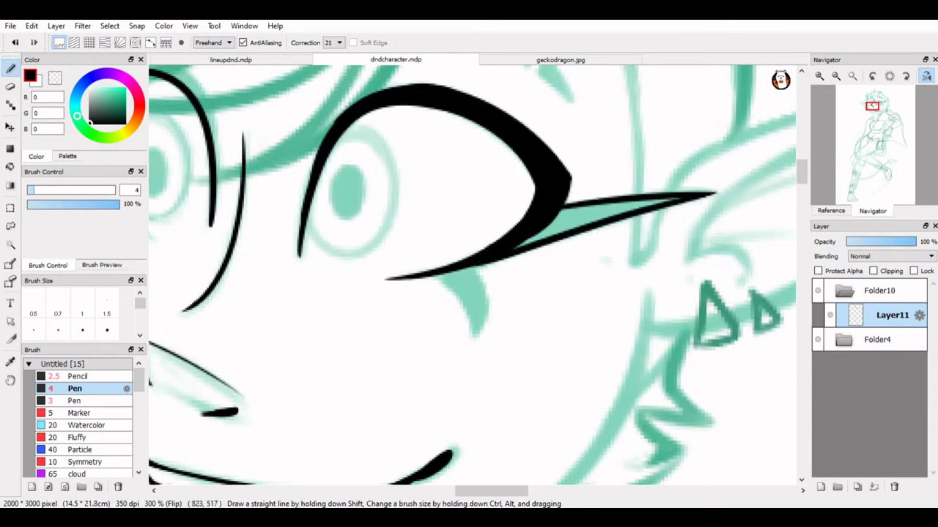
Fill the larger eye's eyeliner wing with black using the Bucket, and cover the leftover gaps with the Pen
key("g")
left_click(608, 214)
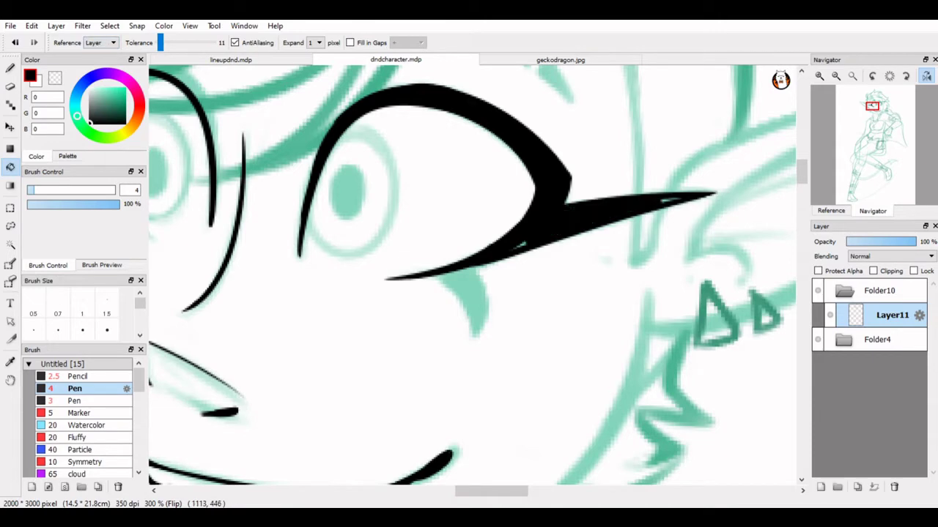
key("b")
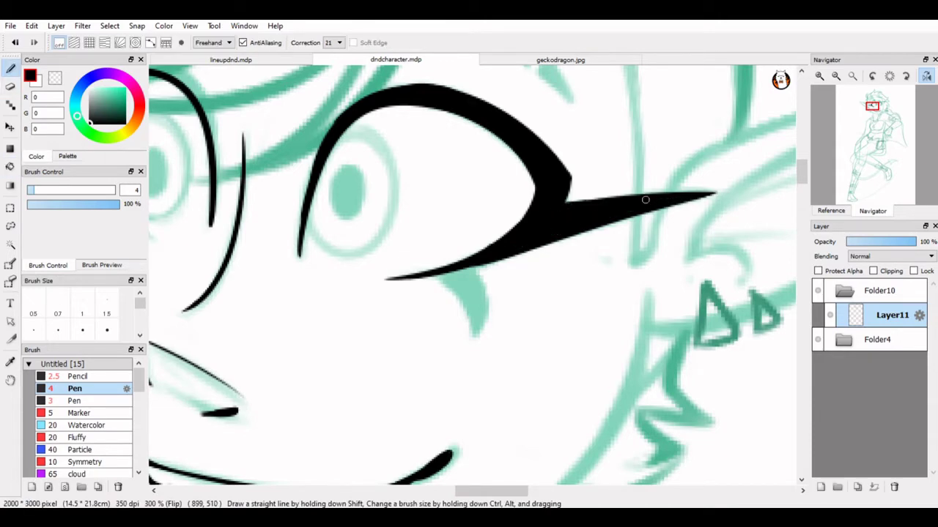
left_click_drag(563, 173, 571, 199)
scroll(780, 168, "down", 1)
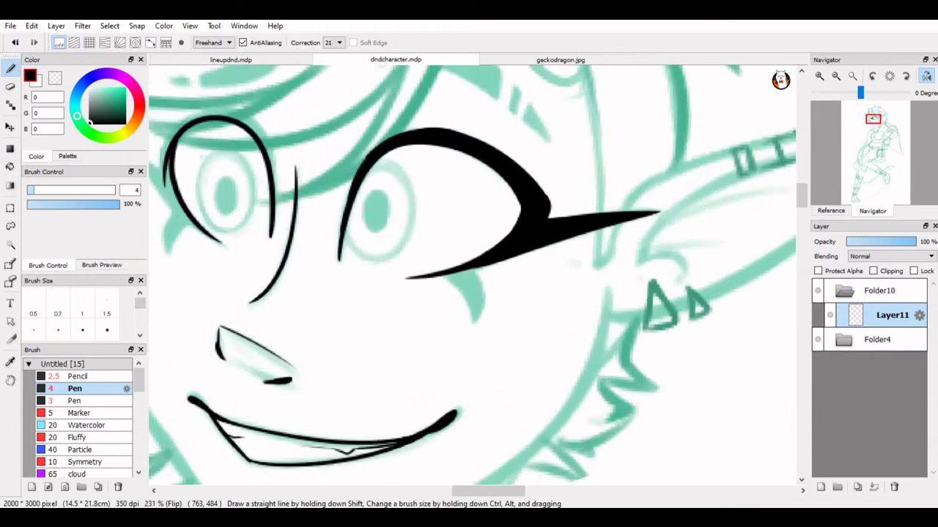
Flip the canvas back, ink a short pointed eyeliner wing at the smaller eye's outer corner, and fill it black
key("h")
left_click_drag(777, 220, 513, 220)
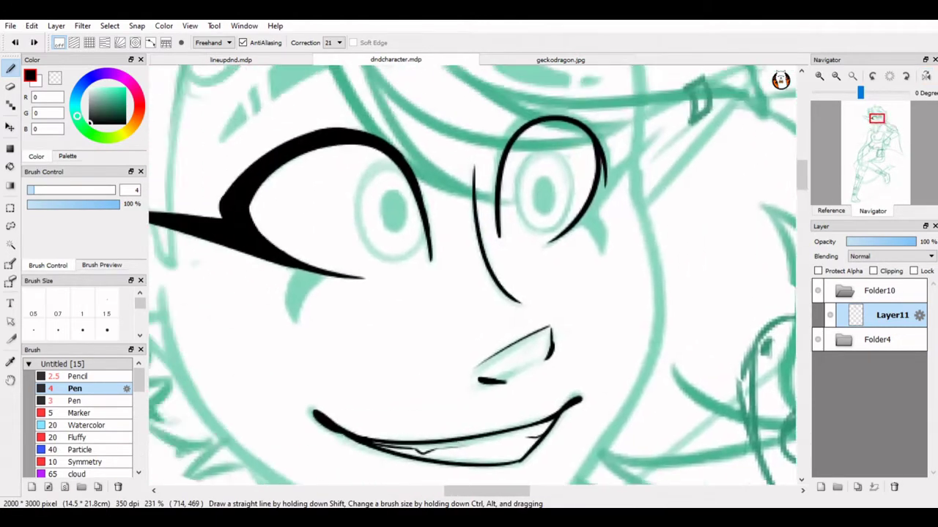
scroll(668, 214, "up", 1)
key("ctrl+z")
mouse_move(674, 262)
left_mouse_down()
mouse_move(628, 308)
mouse_move(722, 185)
left_mouse_up()
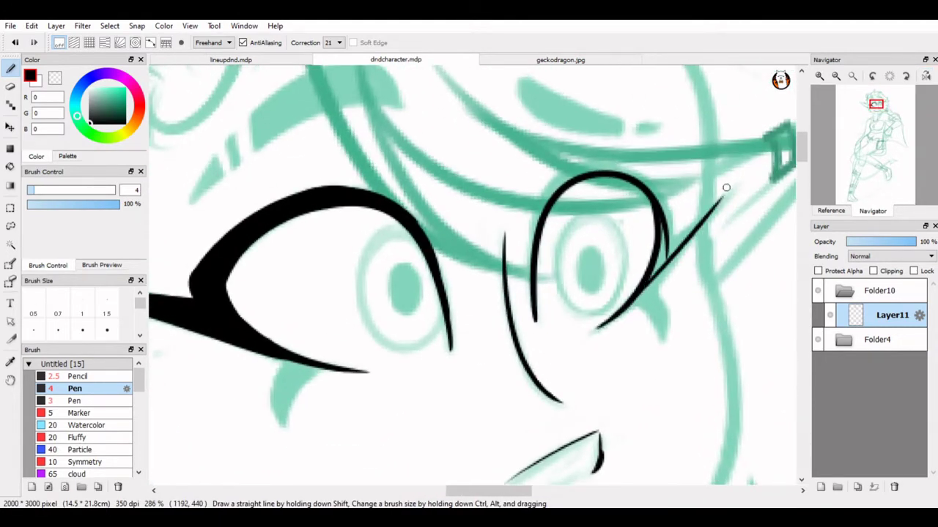
key("ctrl+z")
mouse_move(659, 249)
left_mouse_down()
mouse_move(732, 188)
mouse_move(618, 313)
mouse_move(730, 194)
mouse_move(651, 283)
mouse_move(728, 200)
mouse_move(667, 277)
mouse_move(739, 188)
mouse_move(631, 295)
left_mouse_up()
key("ctrl+z")
key("ctrl+y")
key("ctrl+z")
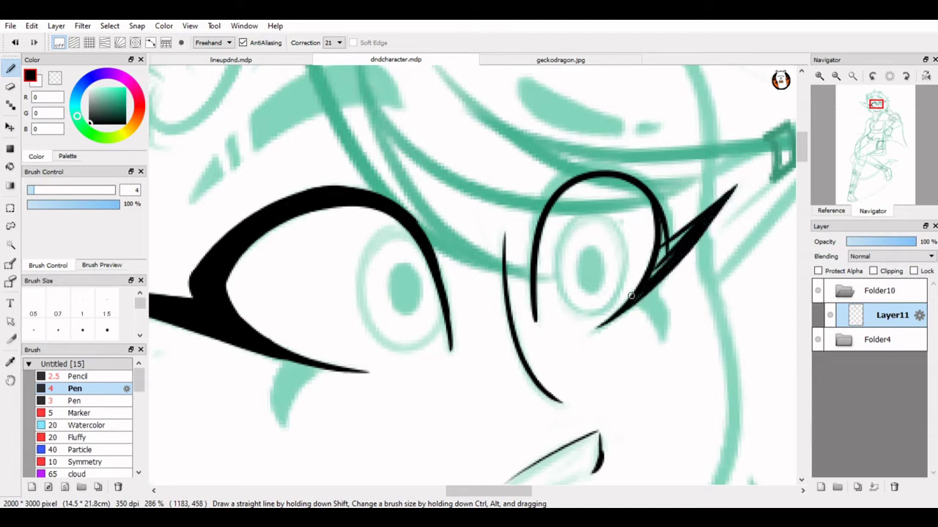
mouse_move(686, 233)
left_mouse_down()
mouse_move(661, 255)
mouse_move(690, 239)
left_mouse_up()
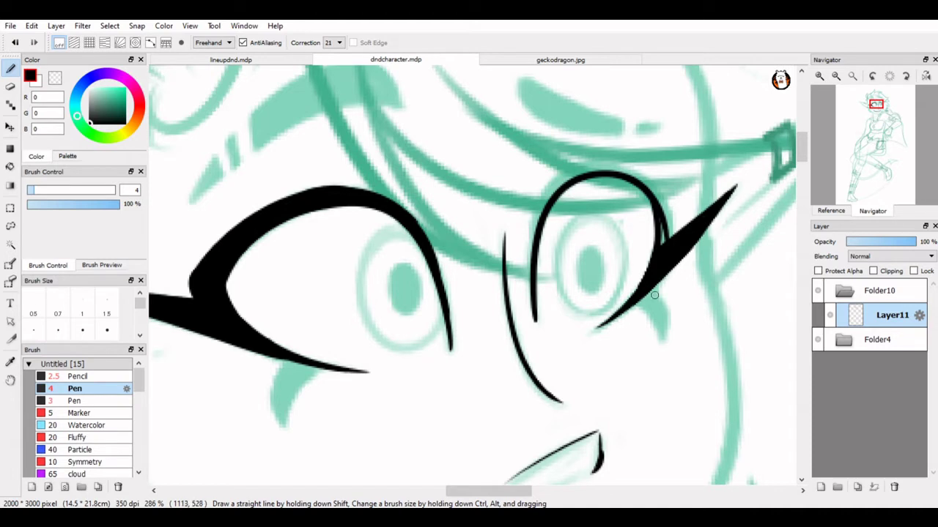
Thicken the smaller eye's upper lid line, widening it toward the outer corner where it meets the wing
key("ctrl+z")
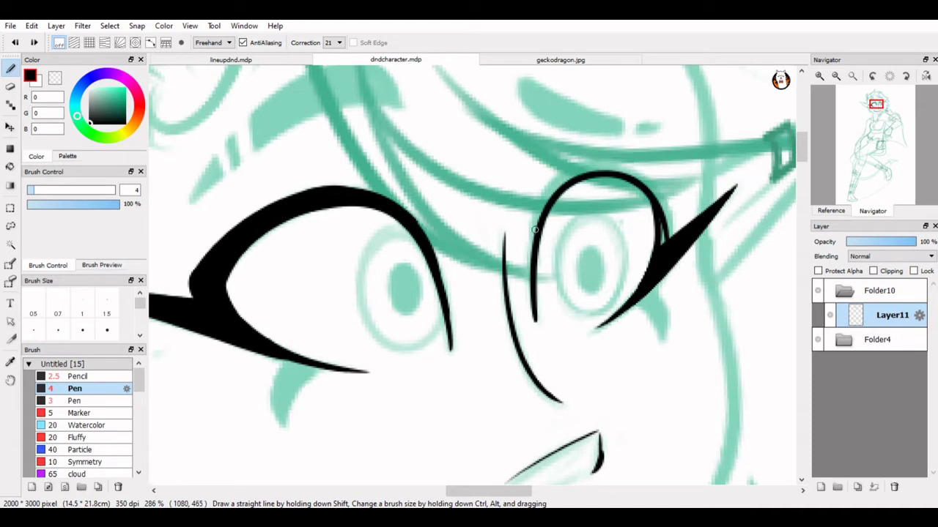
mouse_move(595, 171)
left_mouse_down()
mouse_move(551, 190)
mouse_move(528, 251)
left_mouse_up()
left_click_drag(573, 176, 660, 207)
mouse_move(634, 173)
left_mouse_down()
mouse_move(663, 217)
mouse_move(652, 255)
left_mouse_up()
key("ctrl+z")
key("ctrl+z")
key("ctrl+z")
left_click_drag(612, 167, 668, 232)
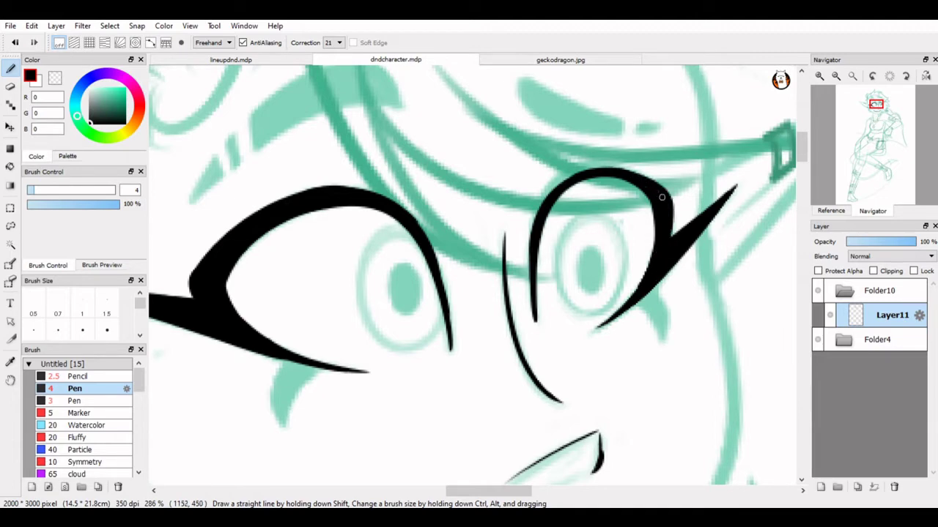
scroll(659, 139, "down", 1)
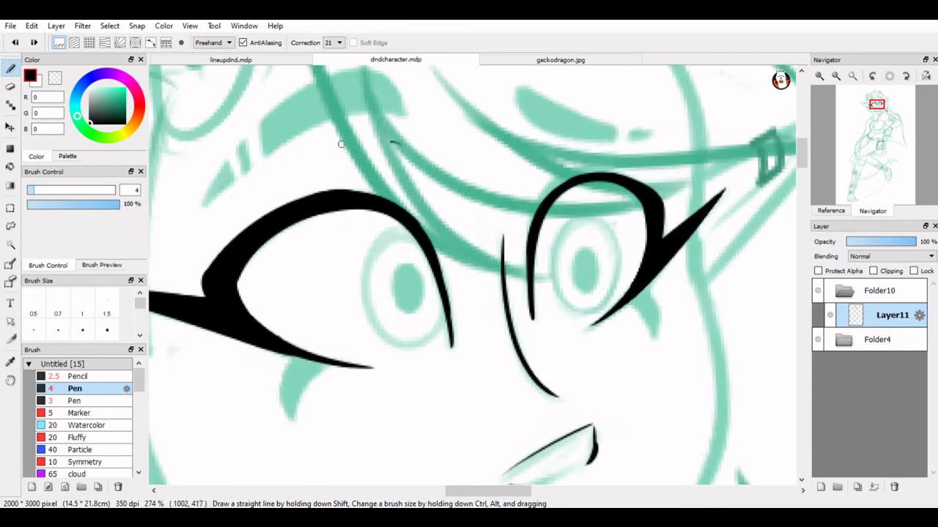
left_click_drag(403, 162, 424, 242)
key("ctrl+z")
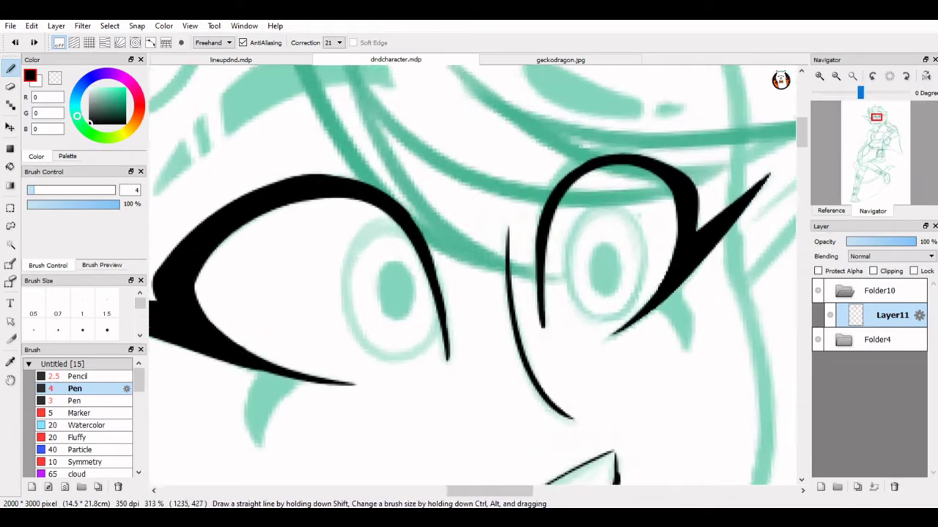
Check the face mirrored, then ink the closed, tapered outline of the eyebrow above the larger eye in the unflipped view
scroll(763, 167, "down", 3)
scroll(871, 154, "down", 3)
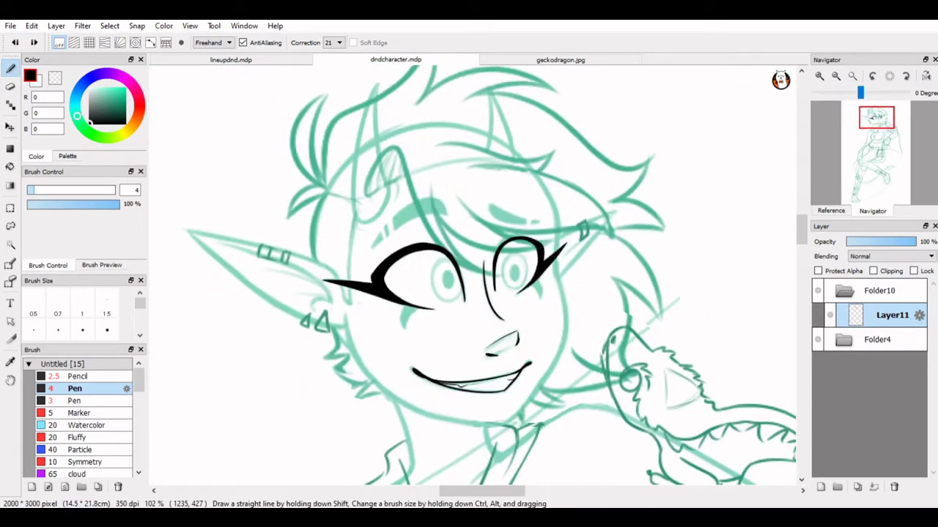
left_click(926, 76)
scroll(473, 276, "up", 5)
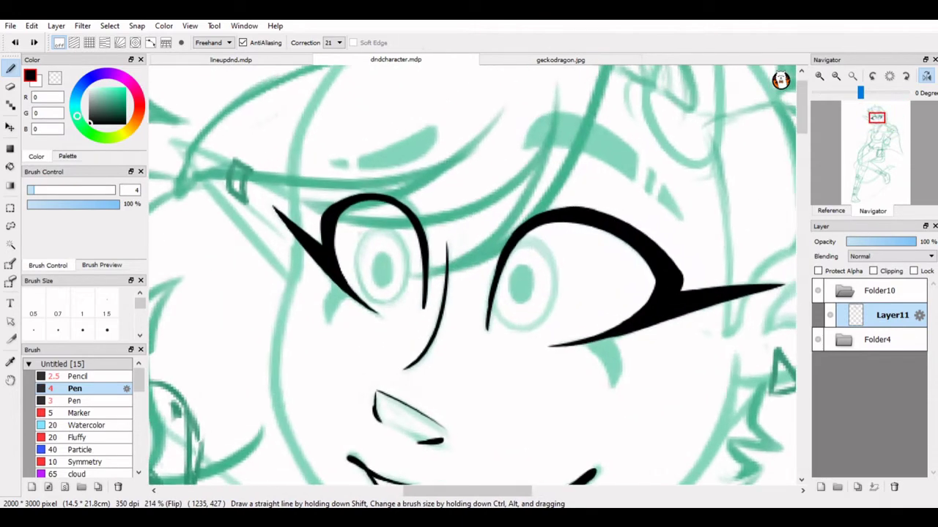
scroll(341, 303, "up", 2)
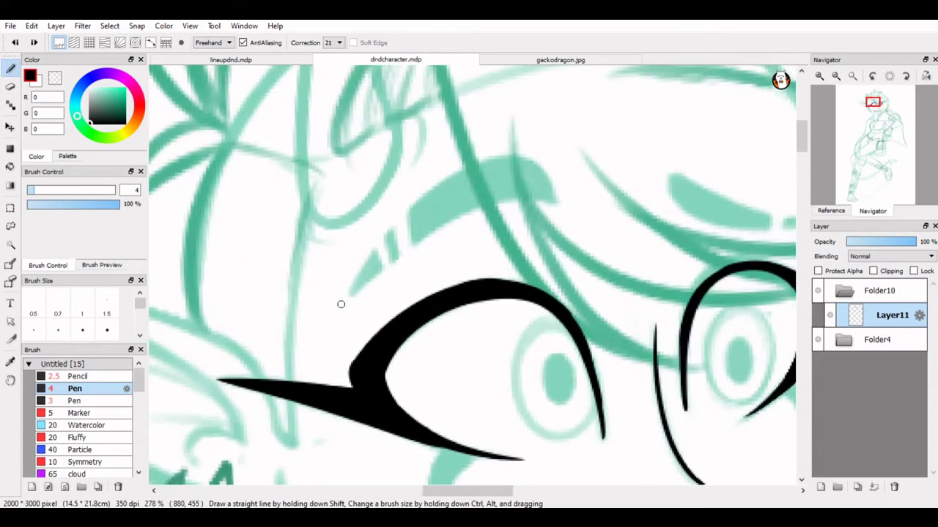
mouse_move(341, 303)
left_mouse_down()
mouse_move(524, 197)
mouse_move(557, 203)
left_mouse_up()
mouse_move(339, 304)
left_mouse_down()
mouse_move(441, 195)
mouse_move(556, 203)
mouse_move(533, 172)
mouse_move(395, 231)
left_mouse_up()
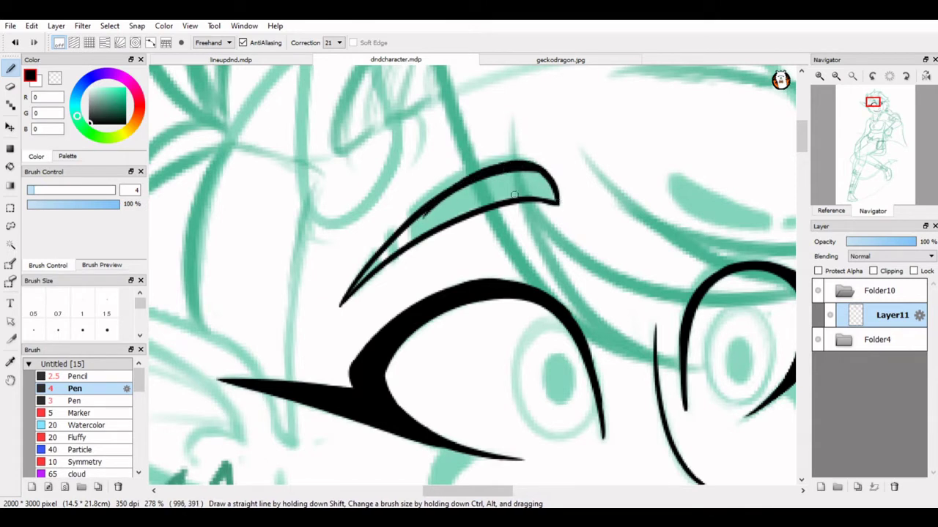
Fill the larger eye's eyebrow with black using the Bucket, and cover the gap in its tapered tail with the Pen
key("g")
left_click(423, 212)
key("b")
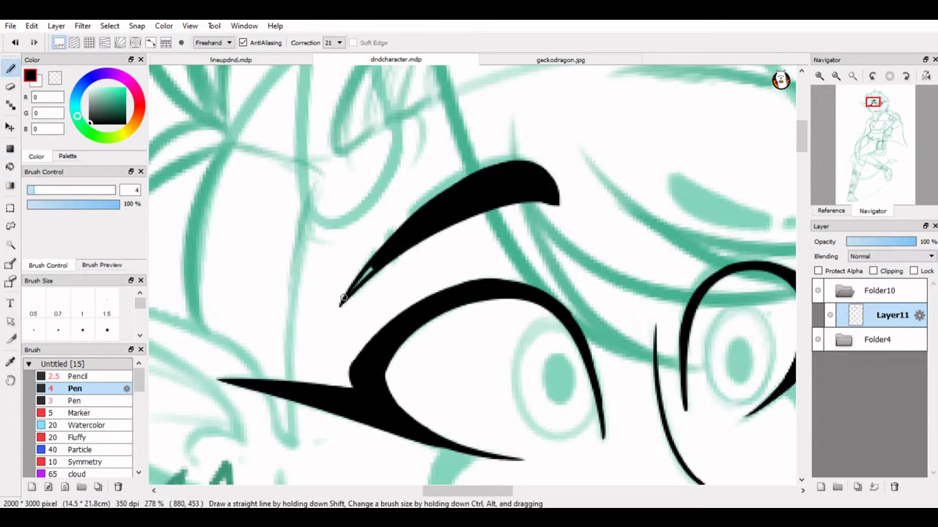
left_click_drag(339, 306, 351, 290)
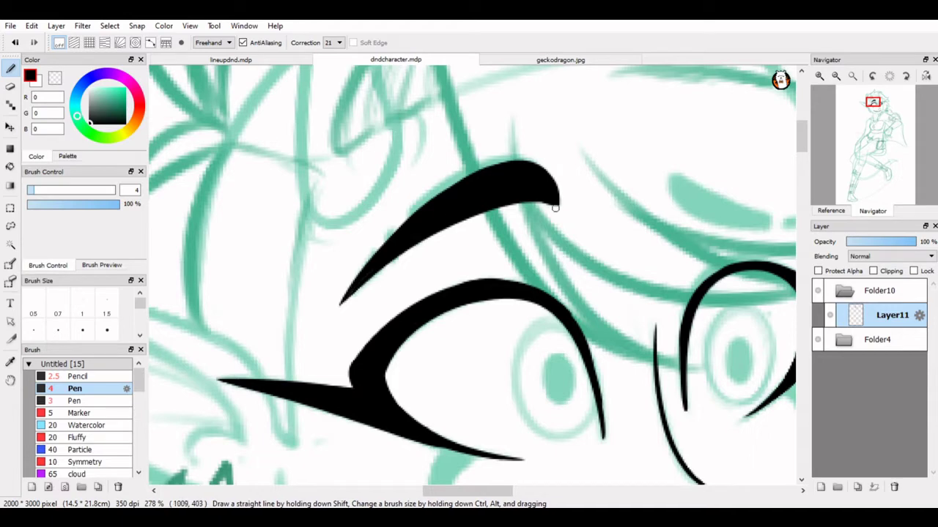
Cut two narrow slits through the eyebrow near its tail and add fine hair strokes along its inner end
left_click_drag(412, 212, 388, 236)
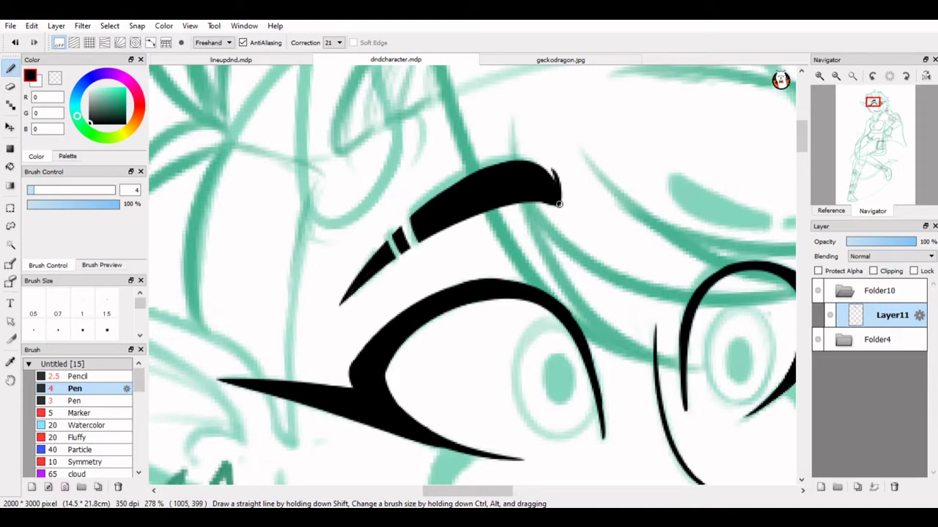
scroll(579, 173, "down", 3)
scroll(579, 173, "up", 4)
mouse_move(589, 179)
left_mouse_down()
mouse_move(568, 129)
mouse_move(561, 188)
mouse_move(543, 157)
mouse_move(570, 195)
left_mouse_up()
scroll(568, 132, "down", 3)
scroll(564, 168, "up", 2)
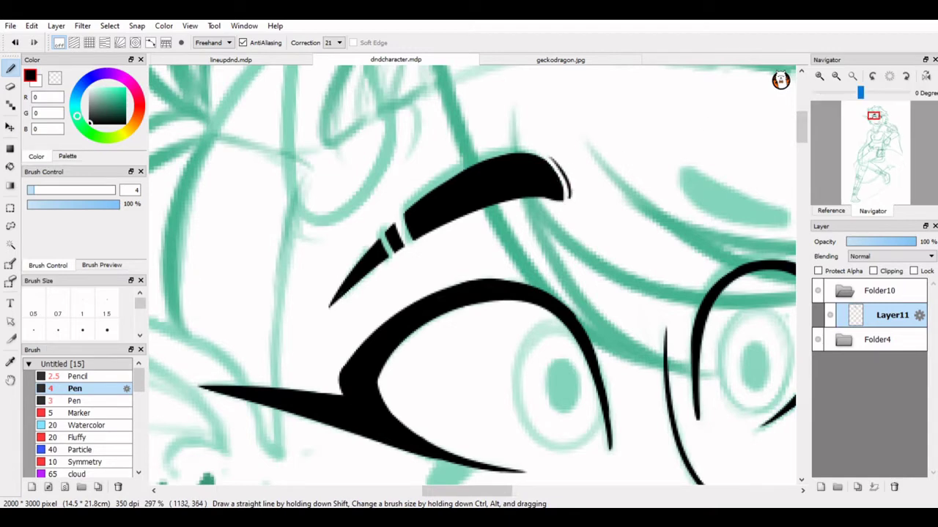
Ink the eyebrow above the smaller eye as a solid black curved shape tapering to a thin outer tail
scroll(461, 288, "down", 5)
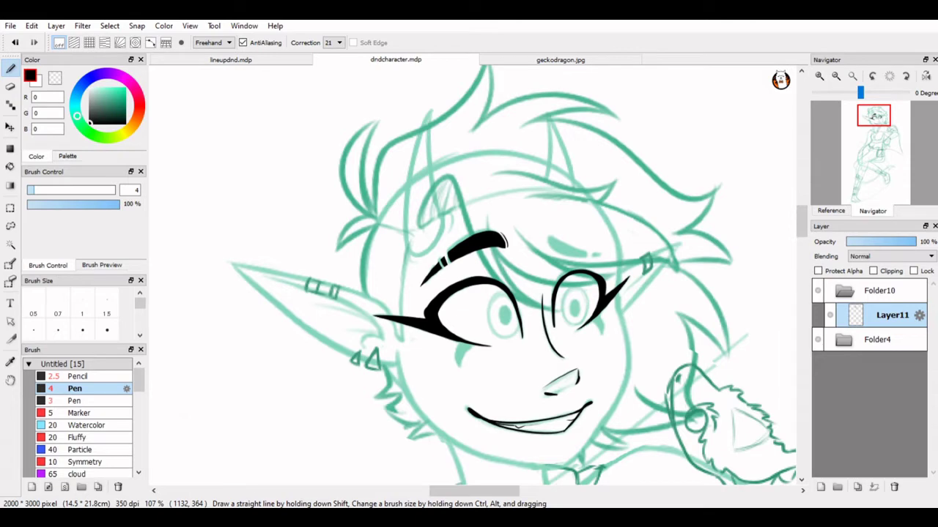
scroll(513, 224, "up", 5)
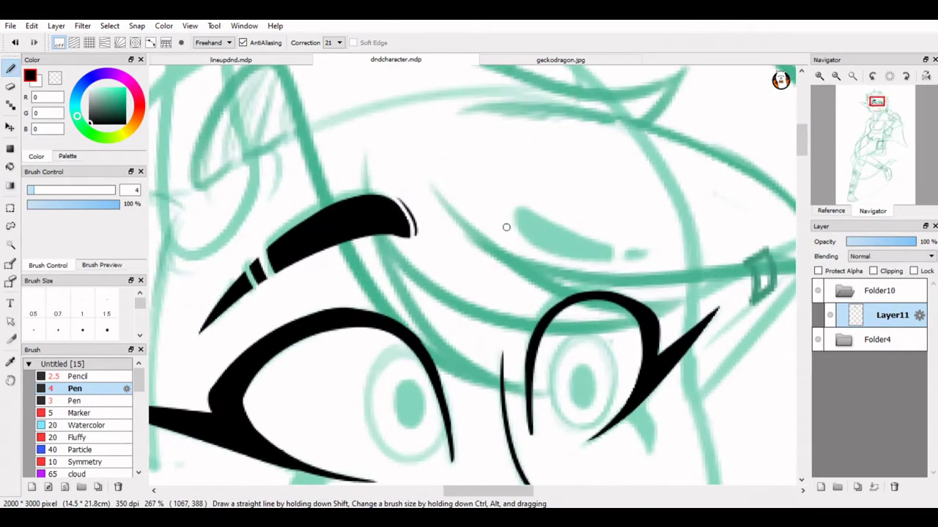
mouse_move(516, 210)
left_mouse_down()
mouse_move(616, 247)
mouse_move(656, 245)
mouse_move(592, 247)
mouse_move(657, 253)
left_mouse_up()
key("ctrl+z")
mouse_move(558, 238)
left_mouse_down()
mouse_move(518, 212)
mouse_move(566, 243)
mouse_move(540, 239)
mouse_move(528, 229)
mouse_move(604, 260)
mouse_move(518, 219)
mouse_move(606, 259)
mouse_move(516, 209)
left_mouse_up()
key("ctrl+z")
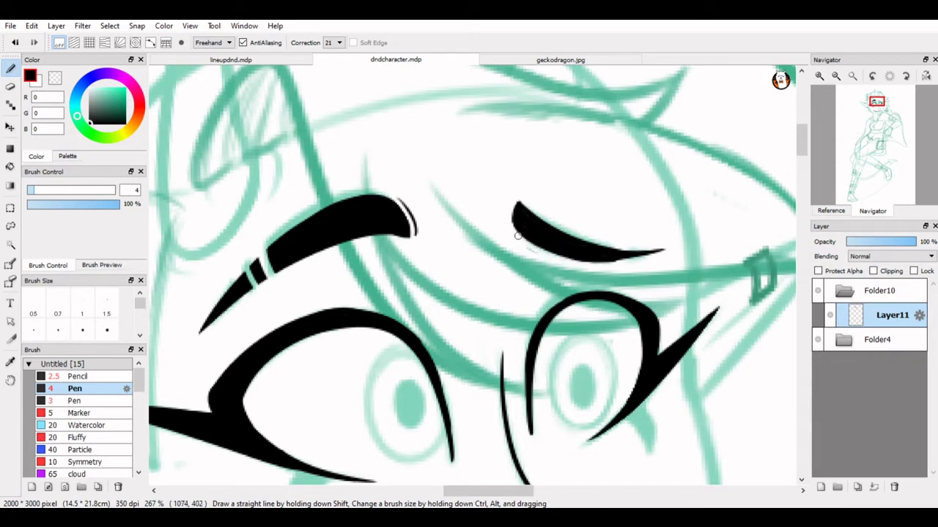
key("ctrl+y")
key("ctrl+z")
key("ctrl+y")
key("ctrl+z")
left_click_drag(551, 254, 662, 250)
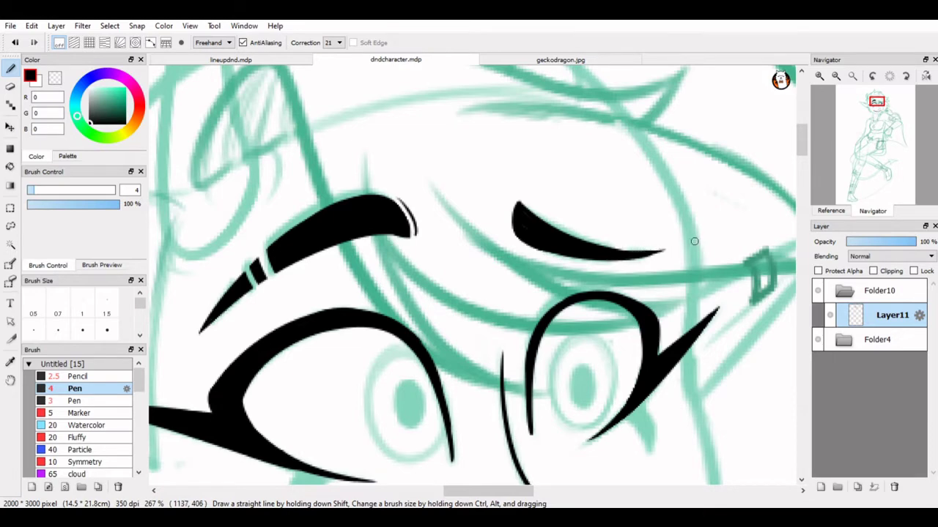
Cut two narrow slits through the smaller eye's eyebrow near its tail and add fine hair strokes along its inner end
key("ctrl+plus")
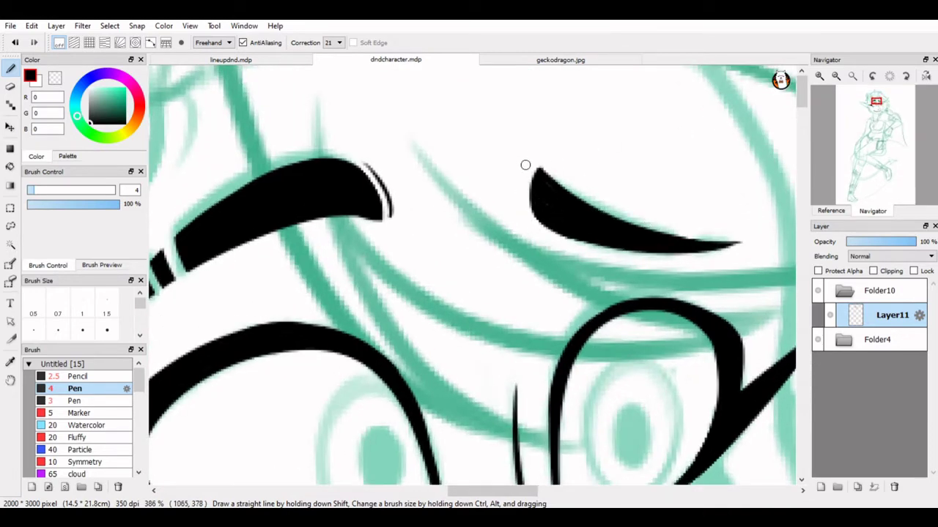
left_click_drag(525, 165, 538, 223)
left_click_drag(659, 254, 666, 234)
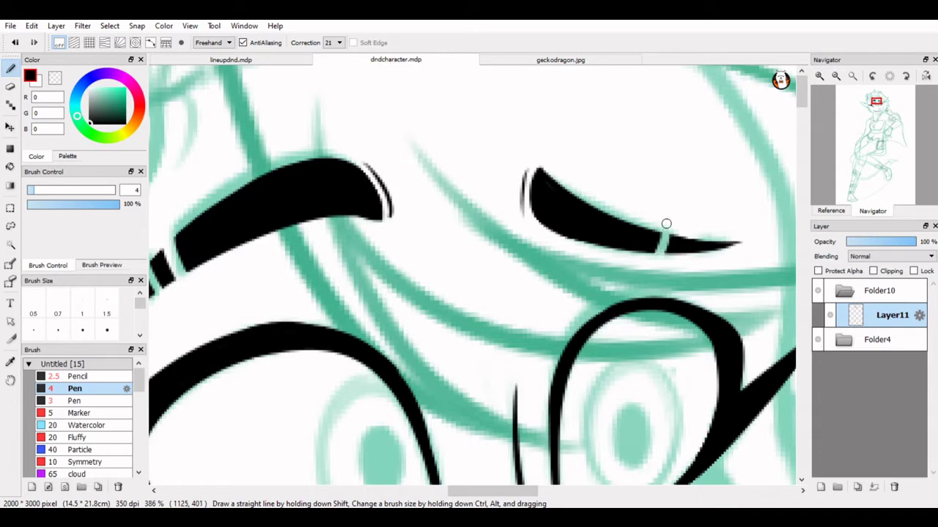
key("ctrl+z")
scroll(665, 266, "down", 4)
scroll(541, 208, "up", 4)
mouse_move(524, 190)
left_mouse_down()
mouse_move(540, 223)
mouse_move(523, 199)
left_mouse_up()
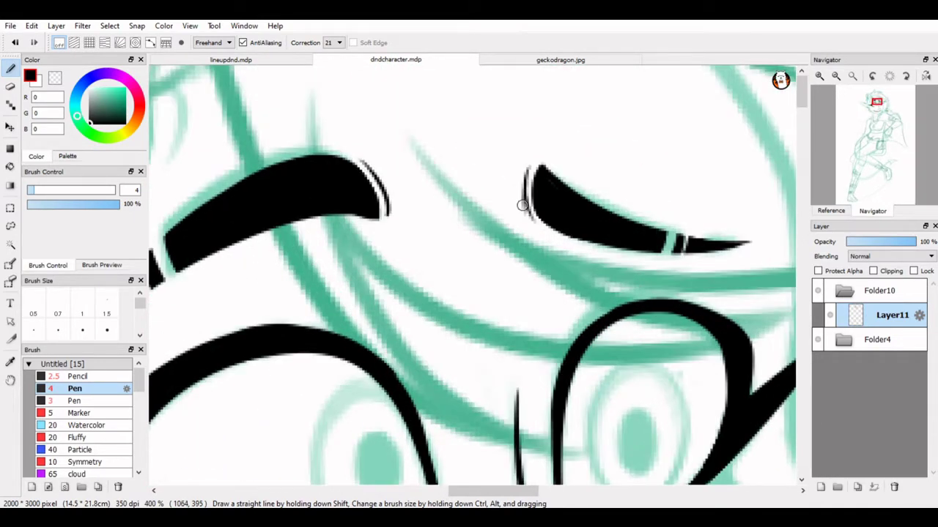
scroll(434, 173, "down", 5)
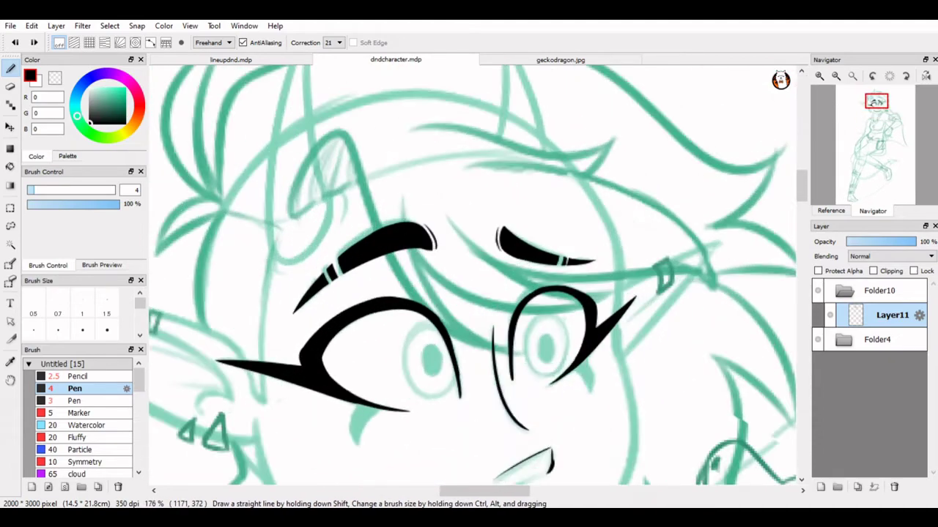
Check the inked face at whole-head view, comparing it mirrored and unmirrored
scroll(434, 173, "down", 1)
scroll(431, 123, "down", 3)
scroll(431, 123, "up", 2)
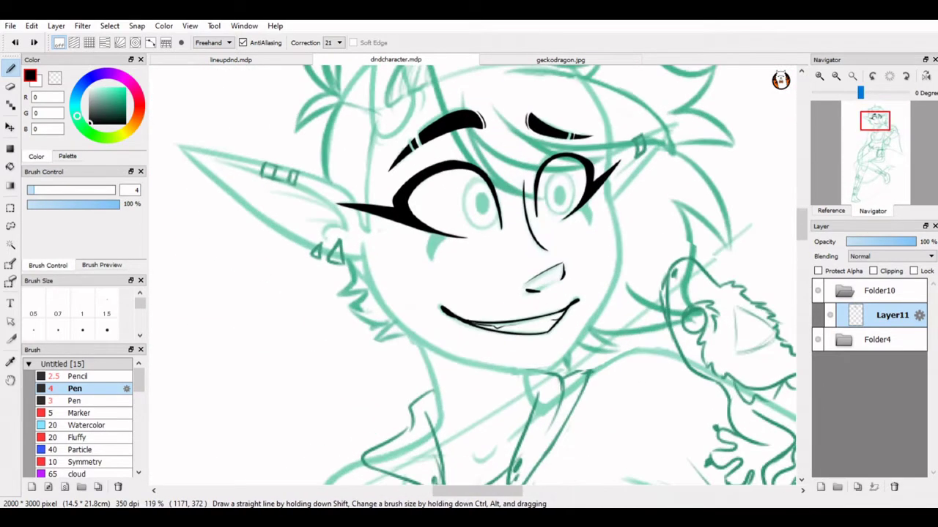
left_click(925, 75)
left_click(925, 75)
scroll(557, 286, "up", 3)
scroll(557, 286, "down", 3)
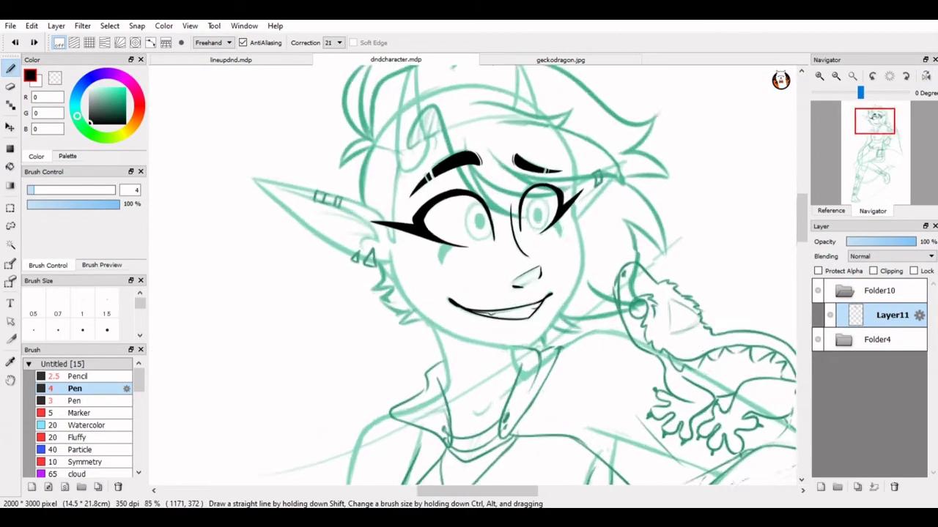
scroll(556, 285, "up", 3)
mouse_move(660, 147)
left_mouse_down()
mouse_move(688, 246)
mouse_move(684, 290)
left_mouse_up()
key("ctrl+z")
key("ctrl+z")
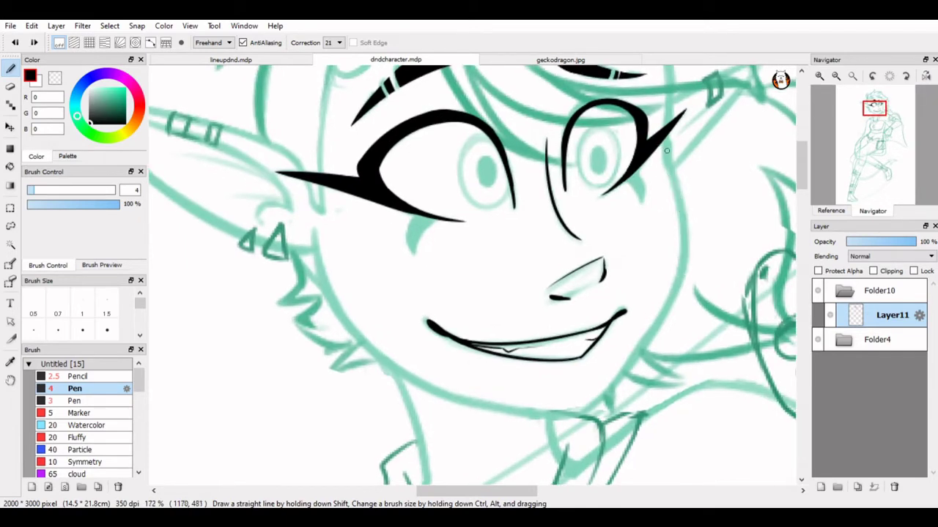
Compare the face with its linework hidden and shown, then mirror the view and add a new layer above Layer11
scroll(684, 290, "down", 5)
left_click(830, 315)
left_click(830, 315)
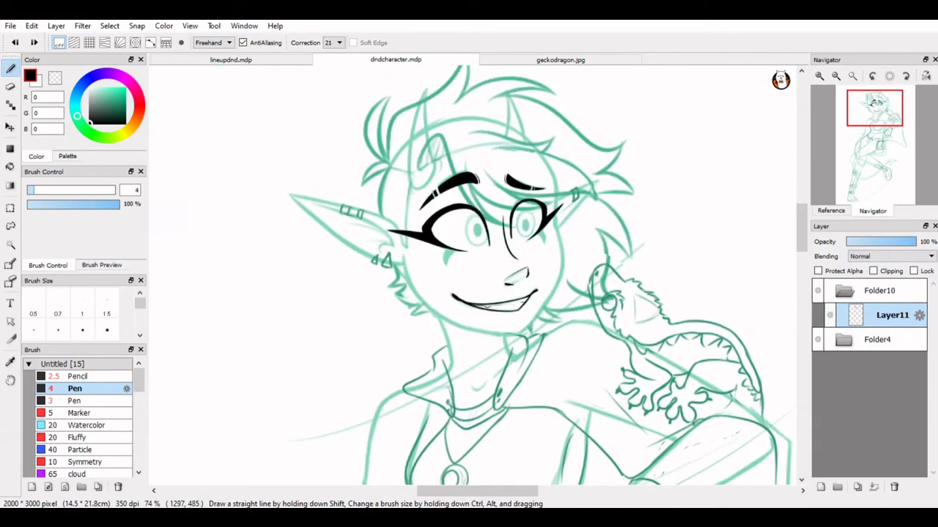
scroll(472, 278, "up", 3)
left_click(925, 75)
scroll(472, 278, "up", 1)
scroll(437, 188, "up", 3)
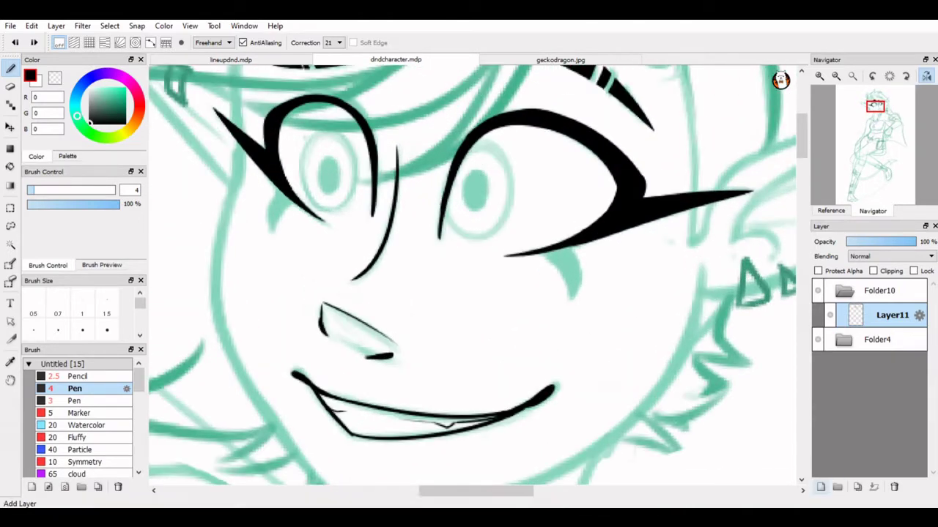
left_click(820, 487)
Ink the larger eye's oval iris outline and try moving a duplicate of its layer onto the smaller eye
left_click_drag(476, 155, 461, 191)
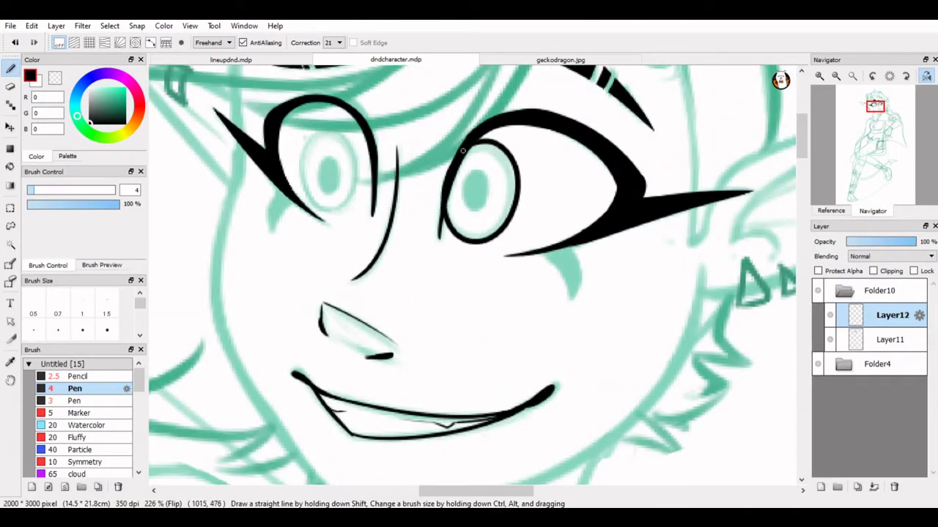
left_click(857, 487)
key("v")
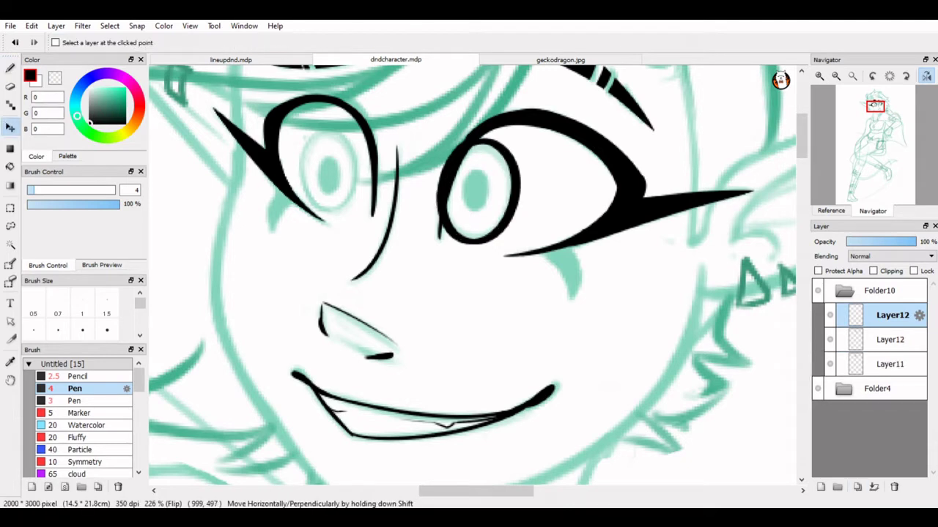
left_click_drag(480, 192, 336, 192)
key("ctrl+z")
key("ctrl+z")
key("b")
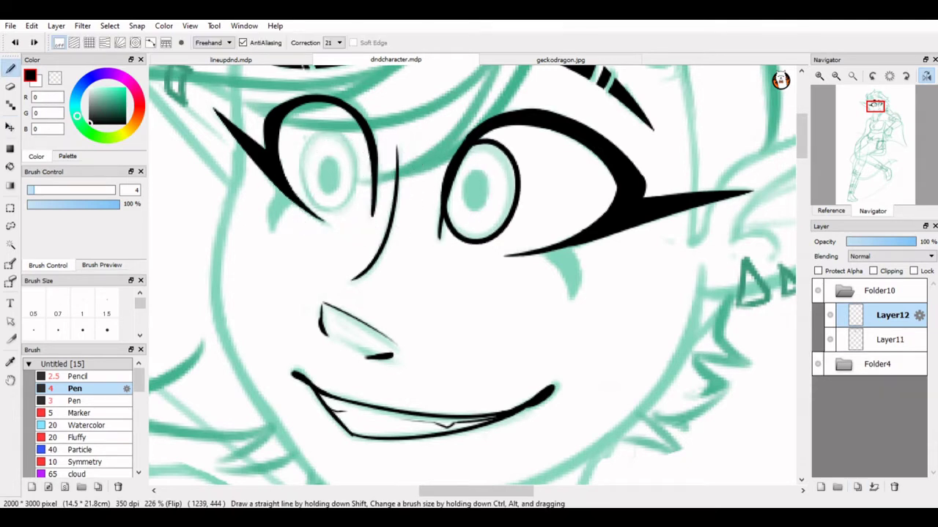
Redraw the larger eye's iris outline and ink a solid black oval pupil inside it
mouse_move(446, 155)
left_mouse_down()
mouse_move(462, 203)
mouse_move(465, 195)
mouse_move(458, 245)
mouse_move(455, 158)
left_mouse_up()
key("ctrl+z")
key("ctrl+z")
key("ctrl+z")
key("ctrl+z")
mouse_move(446, 206)
left_mouse_down()
mouse_move(464, 181)
mouse_move(460, 203)
mouse_move(473, 188)
left_mouse_up()
scroll(474, 185, "down", 3)
scroll(319, 197, "up", 3)
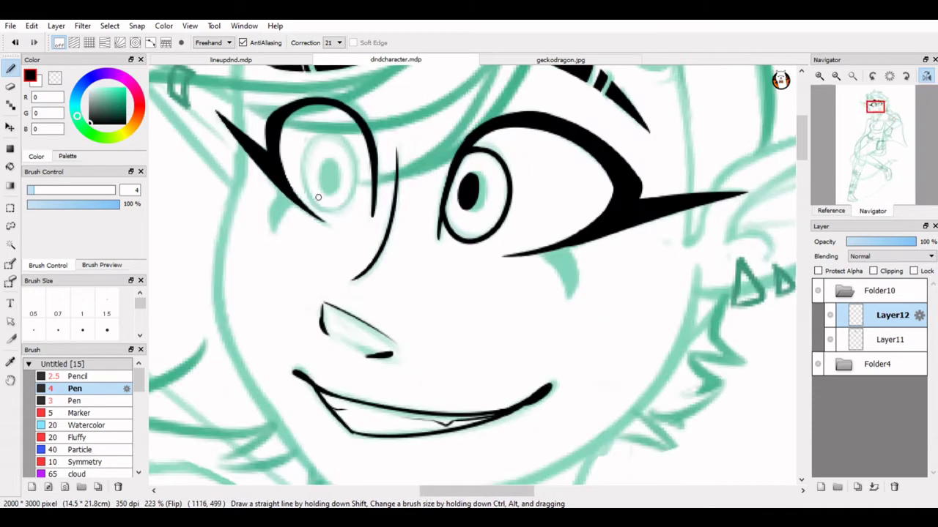
Try inking the smaller eye's iris outline and solid pupil, and compare both eyes at whole-head view
mouse_move(354, 138)
left_mouse_down()
mouse_move(336, 148)
mouse_move(350, 156)
mouse_move(344, 208)
mouse_move(370, 220)
left_mouse_up()
key("ctrl+z")
key("ctrl+z")
key("ctrl+z")
mouse_move(346, 166)
left_mouse_down()
mouse_move(347, 202)
mouse_move(353, 166)
mouse_move(341, 183)
mouse_move(349, 199)
mouse_move(344, 146)
mouse_move(359, 219)
left_mouse_up()
key("ctrl+z")
key("ctrl+z")
key("ctrl+minus")
key("ctrl+minus")
key("h")
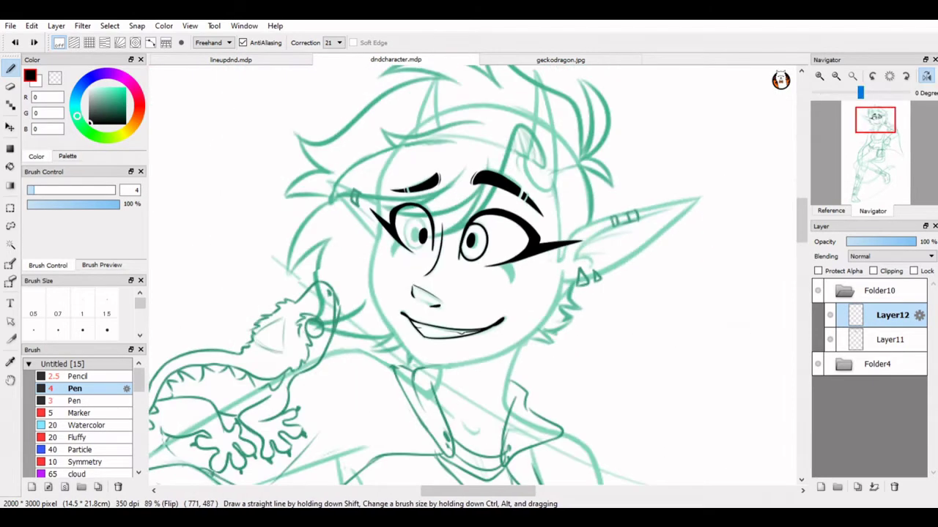
Try repositioning the larger eye's iris outline with Transform in the unflipped view, and clear it from the layer
key("ctrl+plus")
key("ctrl+plus")
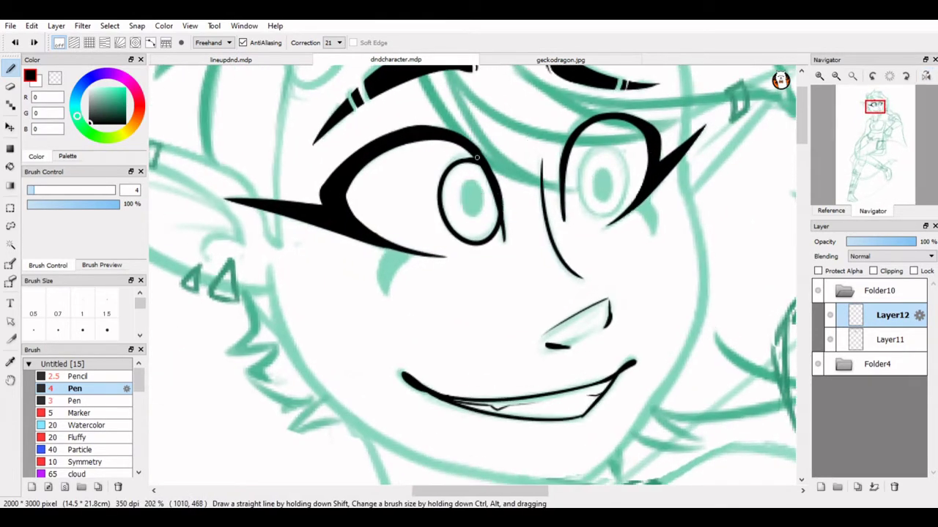
key("ctrl+t")
left_click_drag(475, 195, 470, 207)
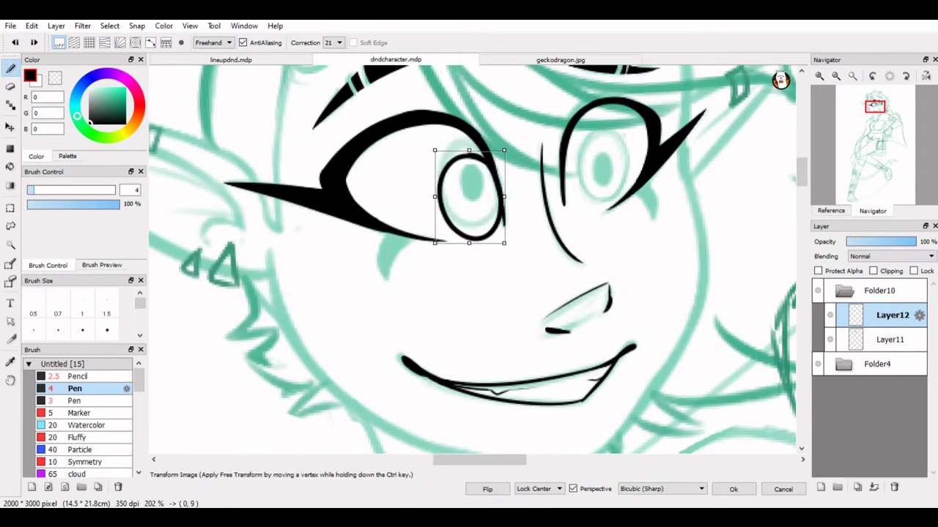
key("Delete")
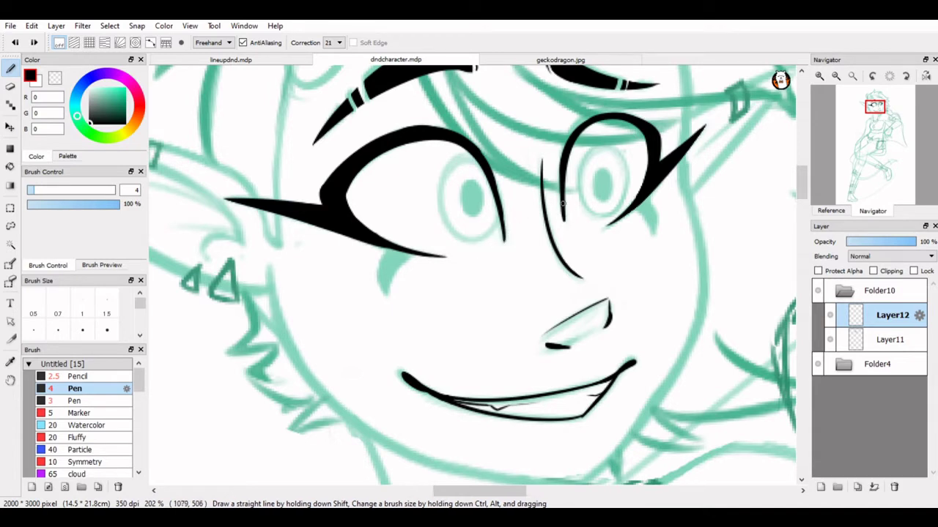
key("ctrl+e")
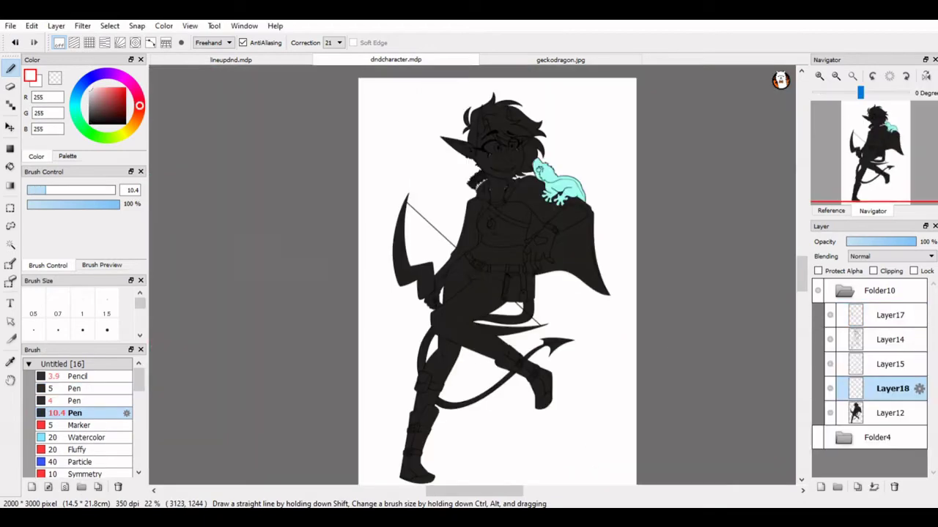
Merge Layer17 down into Layer14 and turn on Protect Alpha for Layer15
scroll(473, 274, "up", 5)
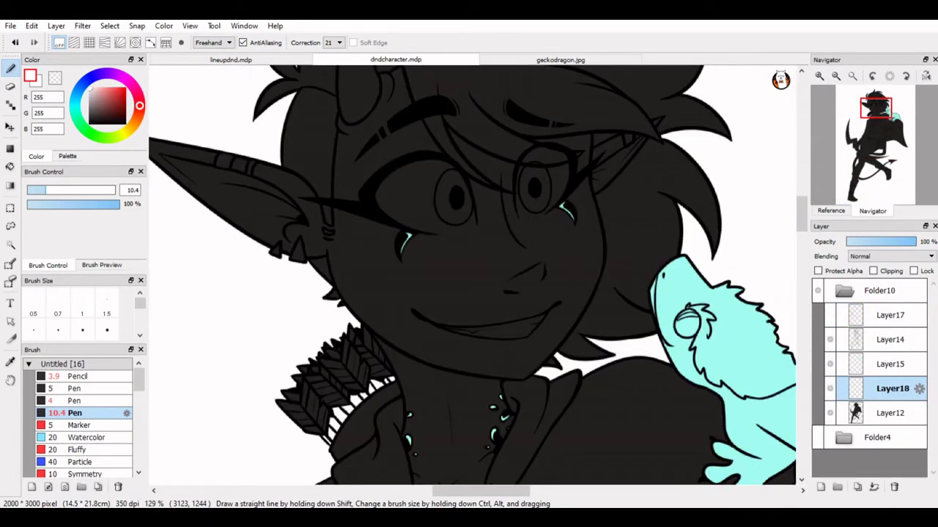
left_click(890, 315)
key("ctrl+e")
scroll(472, 275, "down", 4)
left_click(890, 339)
left_click(819, 271)
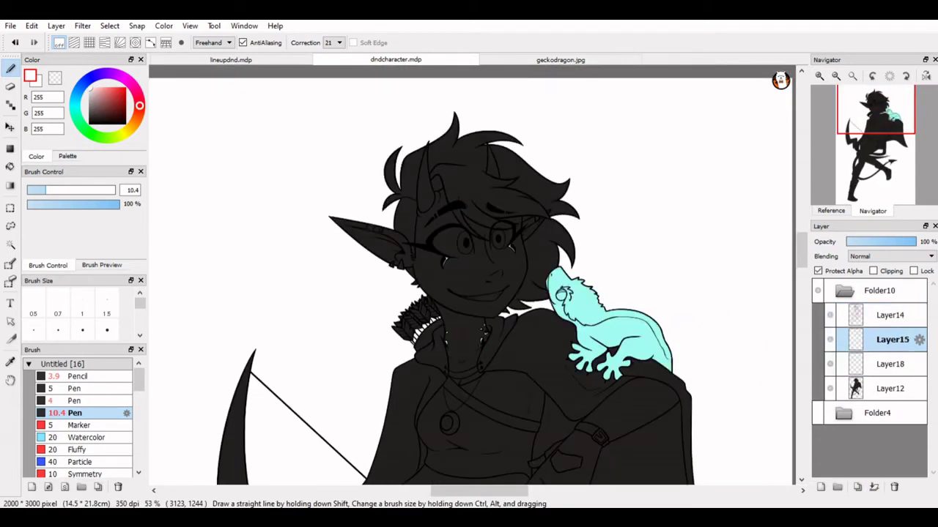
left_click(890, 315)
left_click_drag(890, 315, 879, 286)
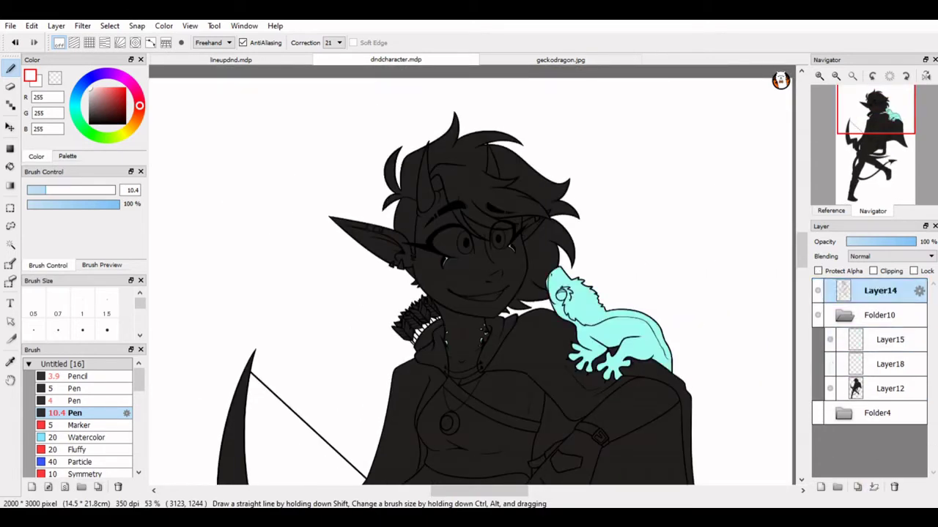
left_click(890, 364)
left_click(890, 340)
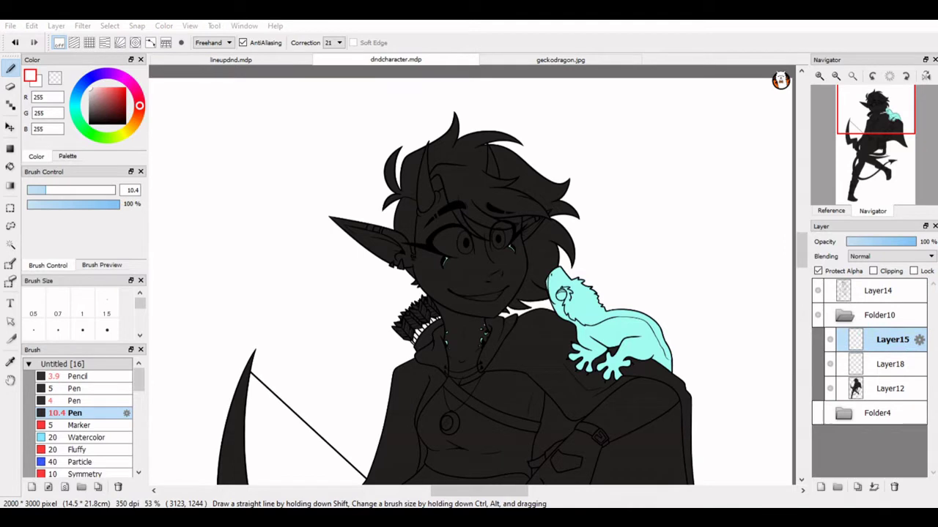
left_click_drag(878, 290, 890, 322)
Put Layer15 in a new folder below Layer14, and group Layer18 and Layer12 in a second new folder
left_click(837, 487)
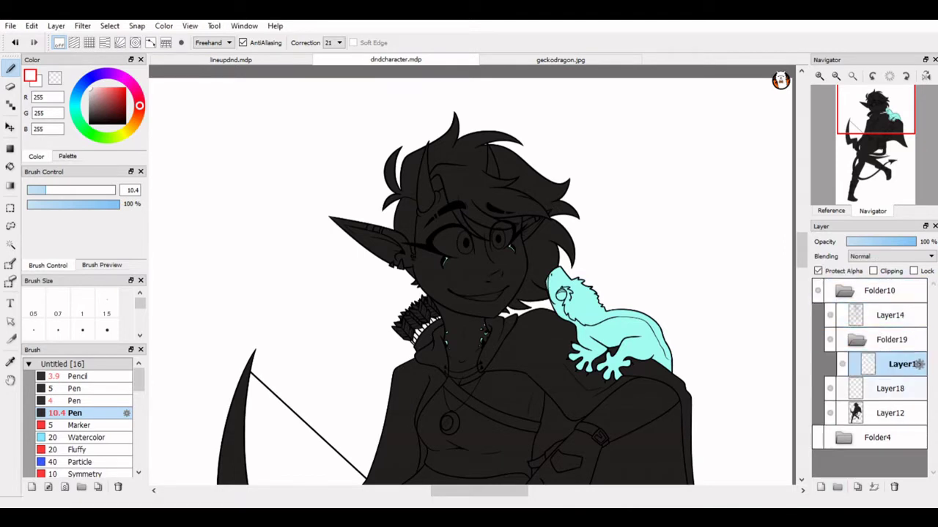
left_click(890, 413)
left_click(836, 486)
left_click_drag(889, 388, 890, 425)
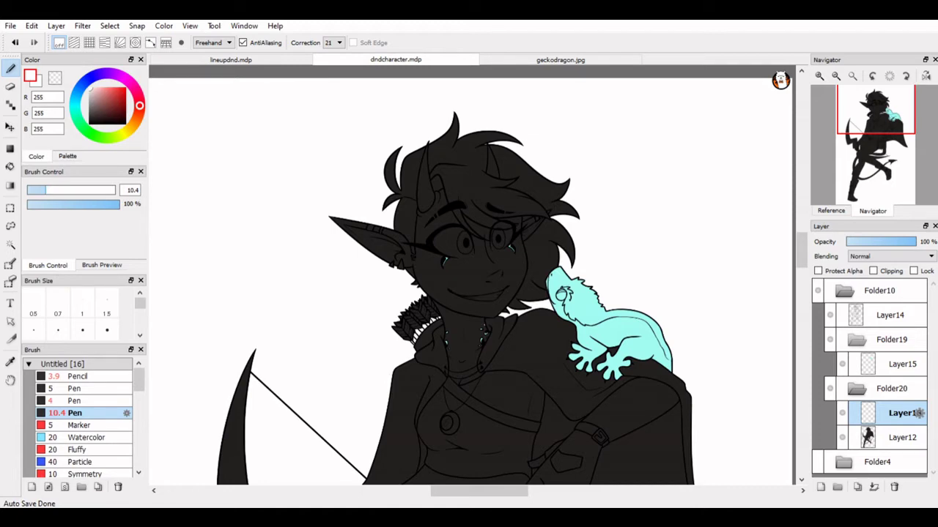
Paint the whites of both eyes in near-white (RGB 252, 252, 252) with the Pen on Layer18
scroll(503, 275, "up", 5)
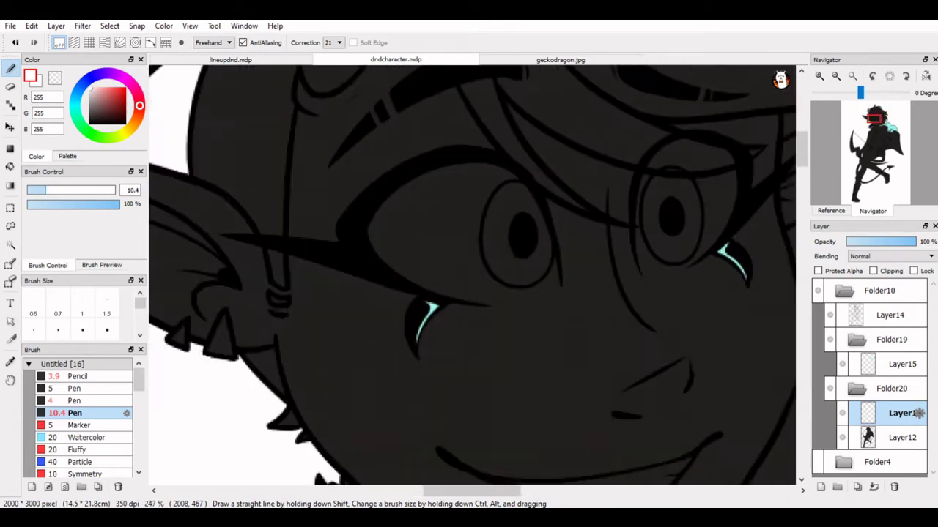
left_click(553, 204, "alt")
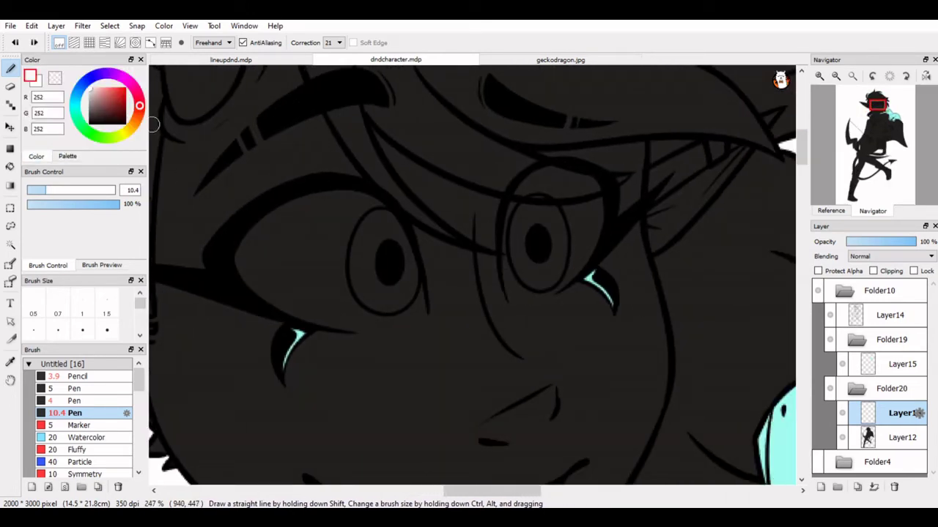
key("ctrl+plus")
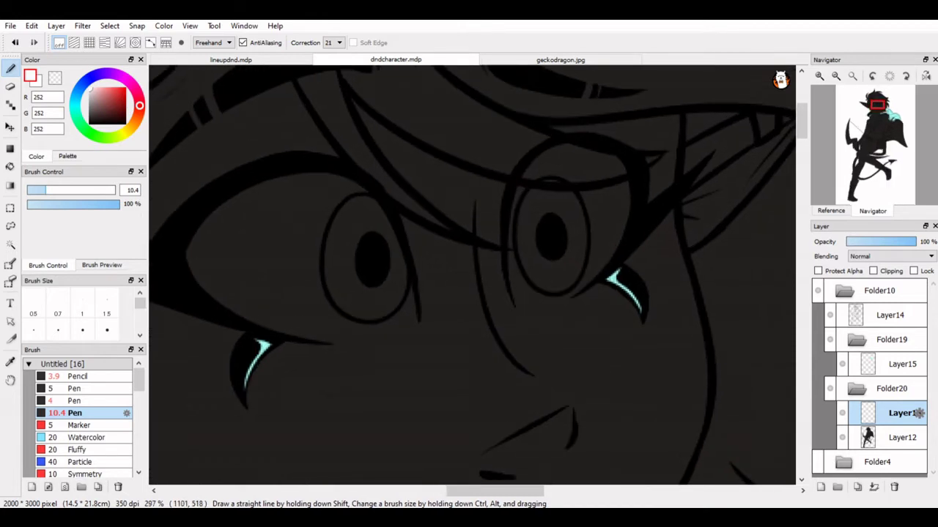
mouse_move(527, 302)
left_mouse_down()
mouse_move(579, 276)
mouse_move(635, 201)
mouse_move(632, 178)
mouse_move(523, 187)
mouse_move(543, 161)
mouse_move(516, 249)
mouse_move(520, 288)
mouse_move(576, 269)
mouse_move(632, 175)
mouse_move(527, 281)
mouse_move(626, 177)
mouse_move(538, 273)
mouse_move(581, 190)
mouse_move(588, 194)
mouse_move(528, 247)
mouse_move(559, 167)
mouse_move(531, 239)
mouse_move(595, 178)
left_mouse_up()
mouse_move(189, 249)
left_mouse_down()
mouse_move(209, 293)
mouse_move(325, 334)
mouse_move(404, 318)
mouse_move(329, 330)
mouse_move(391, 268)
mouse_move(387, 245)
left_mouse_up()
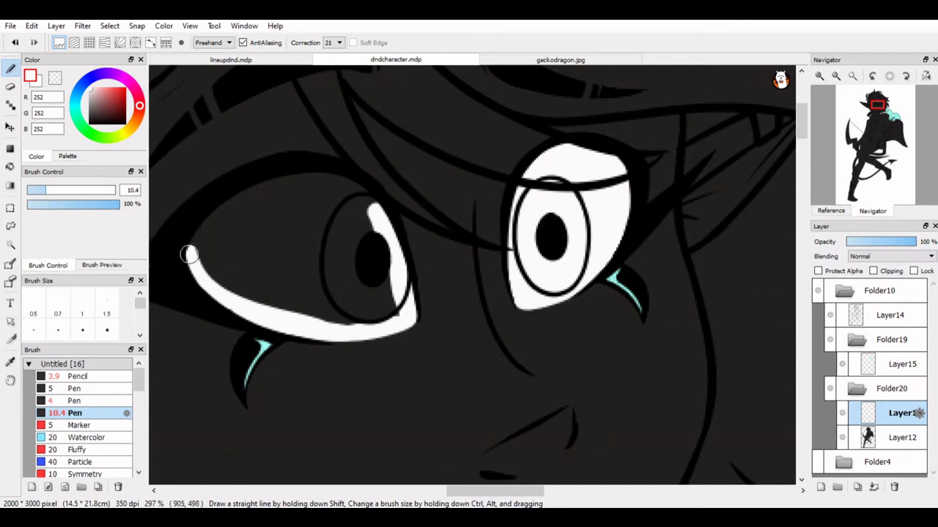
mouse_move(189, 254)
left_mouse_down()
mouse_move(313, 179)
mouse_move(372, 203)
left_mouse_up()
mouse_move(206, 260)
left_mouse_down()
mouse_move(336, 192)
mouse_move(212, 272)
mouse_move(347, 206)
mouse_move(392, 304)
mouse_move(293, 310)
mouse_move(350, 288)
mouse_move(265, 266)
mouse_move(345, 236)
left_mouse_up()
scroll(345, 236, "down", 2)
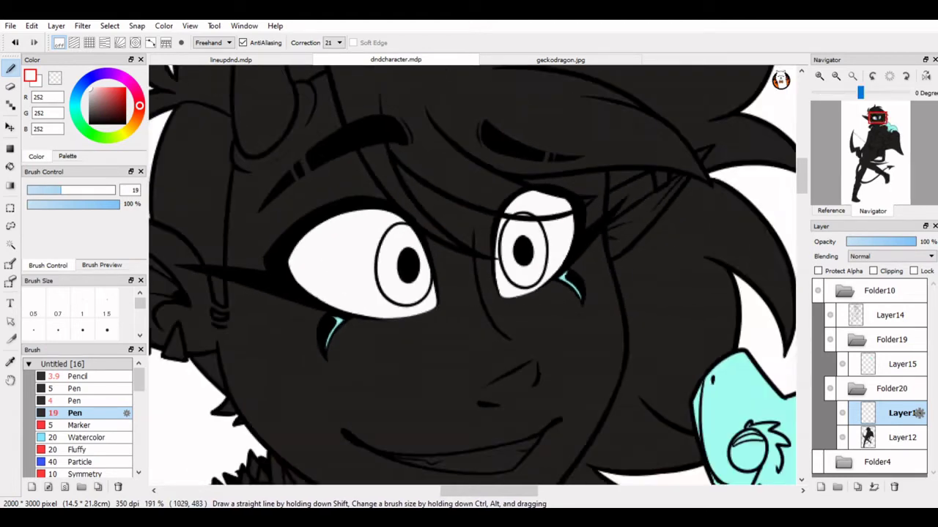
Reduce the Pen size to 7.7 and paint the teeth inside the smiling mouth near-white
scroll(344, 236, "down", 5)
key("bracketleft")
key("bracketleft")
key("bracketleft")
scroll(471, 316, "up", 2)
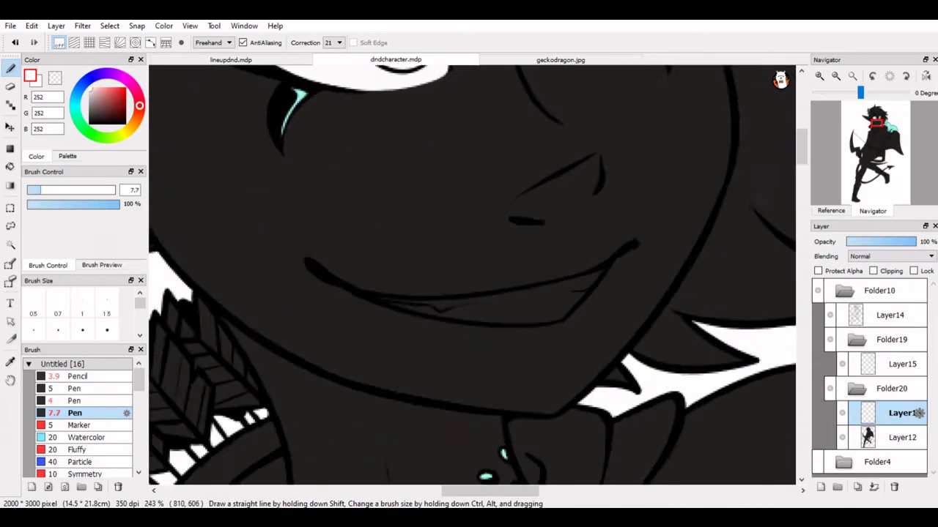
scroll(471, 316, "down", 3)
mouse_move(359, 304)
left_mouse_down()
mouse_move(509, 318)
mouse_move(522, 331)
mouse_move(599, 302)
mouse_move(629, 274)
mouse_move(612, 311)
left_mouse_up()
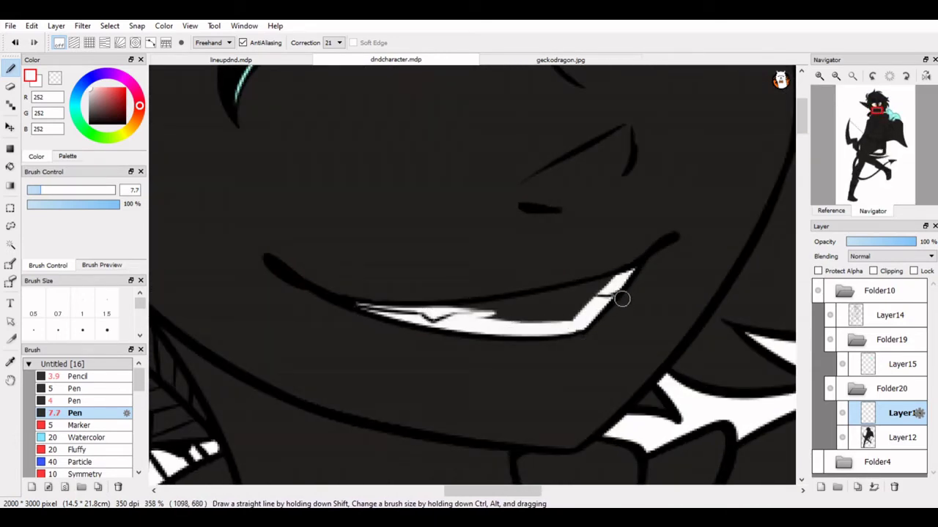
mouse_move(395, 312)
left_mouse_down()
mouse_move(588, 302)
mouse_move(502, 306)
mouse_move(608, 285)
mouse_move(499, 317)
mouse_move(565, 322)
left_mouse_up()
scroll(872, 146, "down", 5)
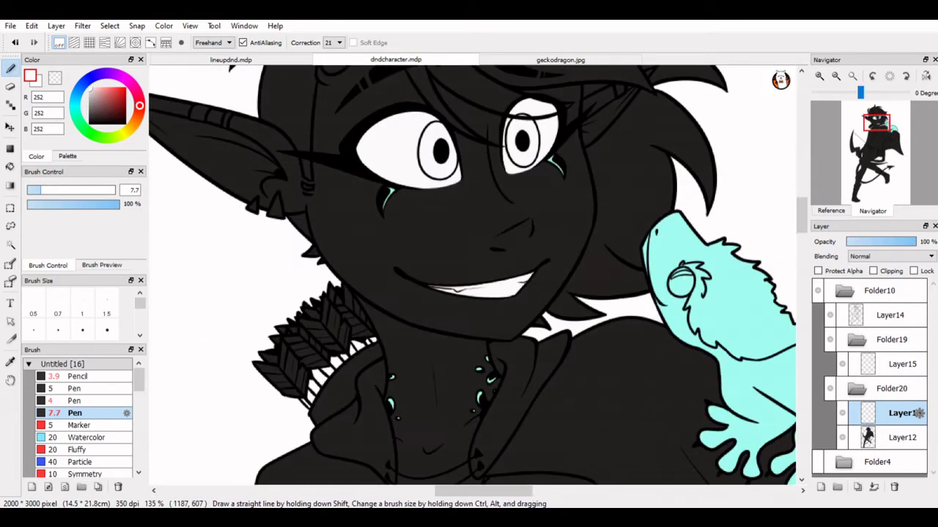
Sample the brown colour (RGB 98, 67, 62) from the lineupdnd.mdp drawing and return to dndcharacter.mdp
left_click(231, 59)
left_click(509, 256, "alt")
left_click(395, 60)
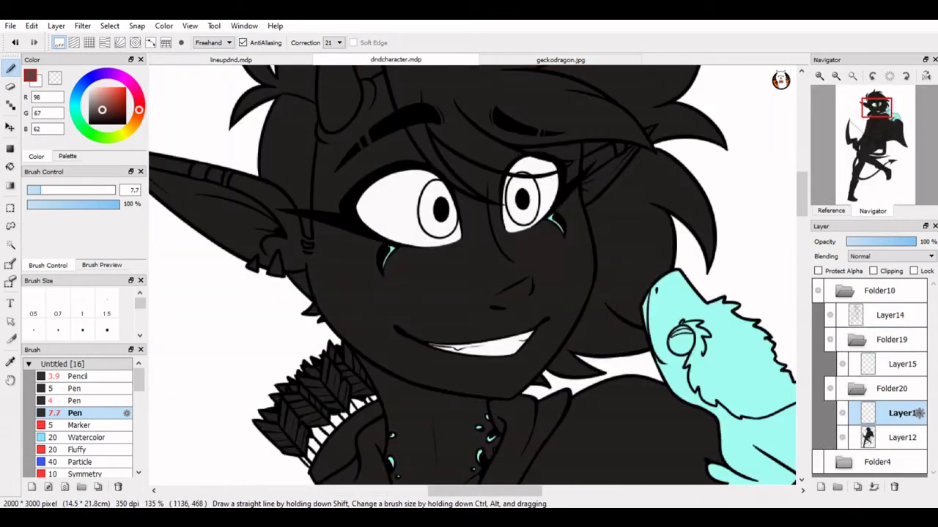
Add a new layer above Layer18 and fill both irises with the sampled brown using the Bucket
left_click(821, 488)
scroll(445, 117, "up", 4)
key("g")
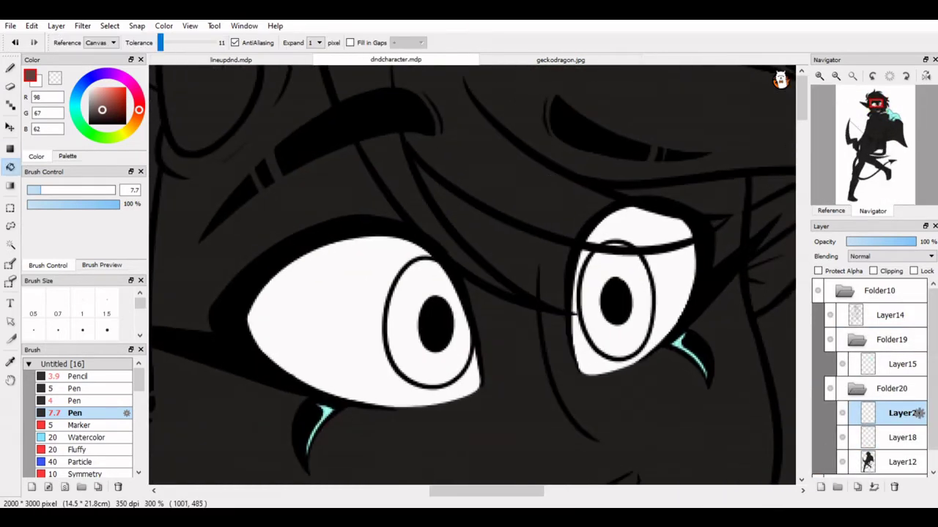
left_click(403, 337)
left_click(597, 315)
key("b")
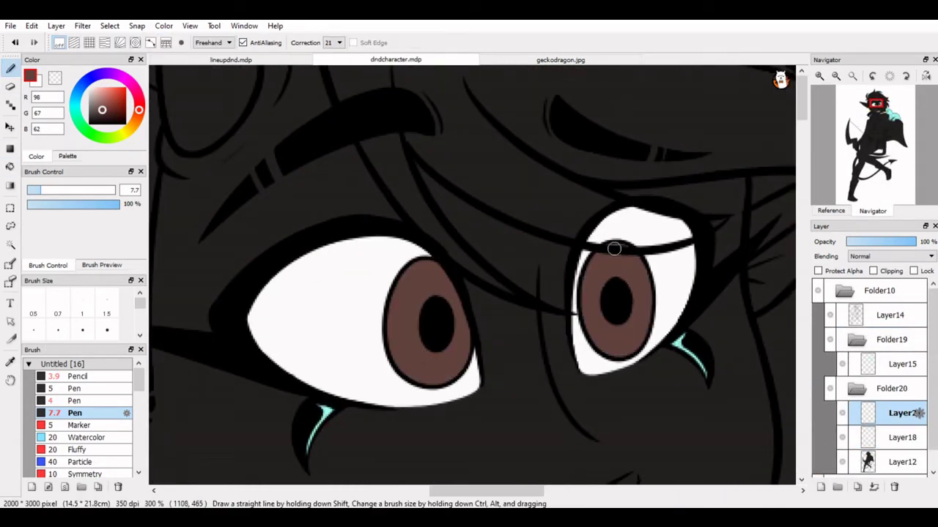
Add a new layer above Layer12 and sample the skin tone (RGB 230, 199, 165) from lineupdnd.mdp, returning to dndcharacter.mdp
scroll(709, 245, "down", 4)
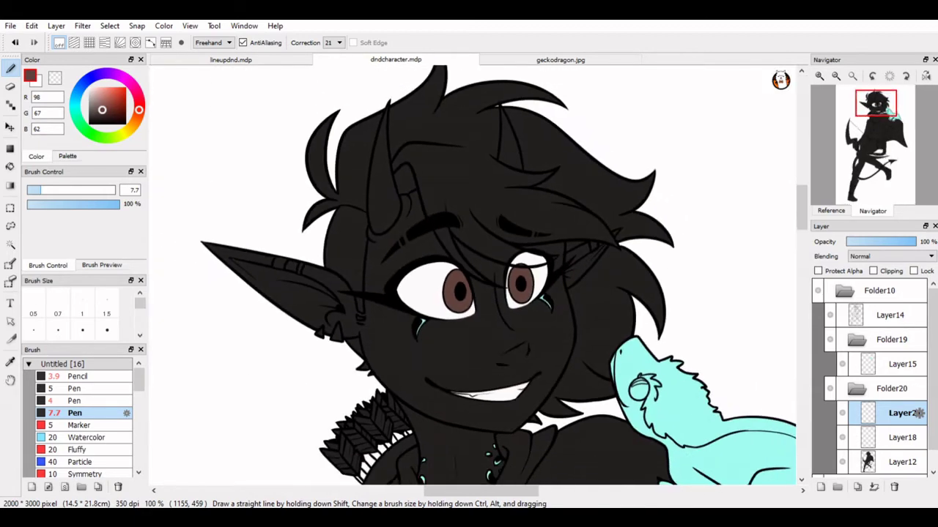
left_click(897, 462)
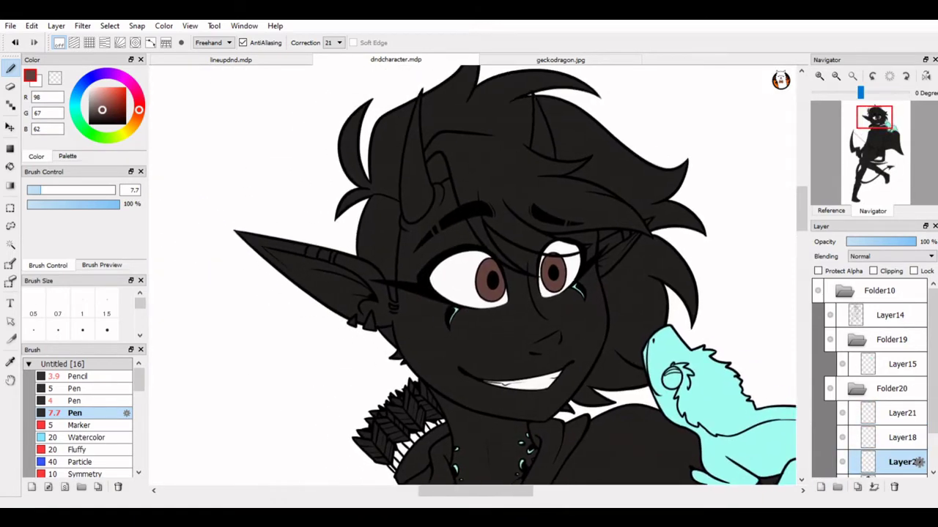
left_click(560, 59)
key("ctrl+Tab")
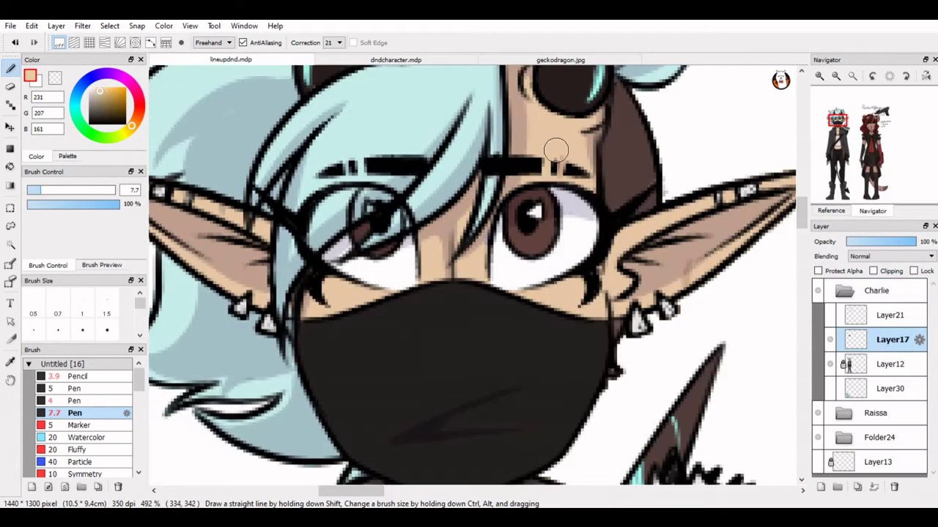
key("ctrl+Tab")
Try to fill the face and ear with the skin tone using the Bucket, and undo the fill
key("g")
left_click(440, 345)
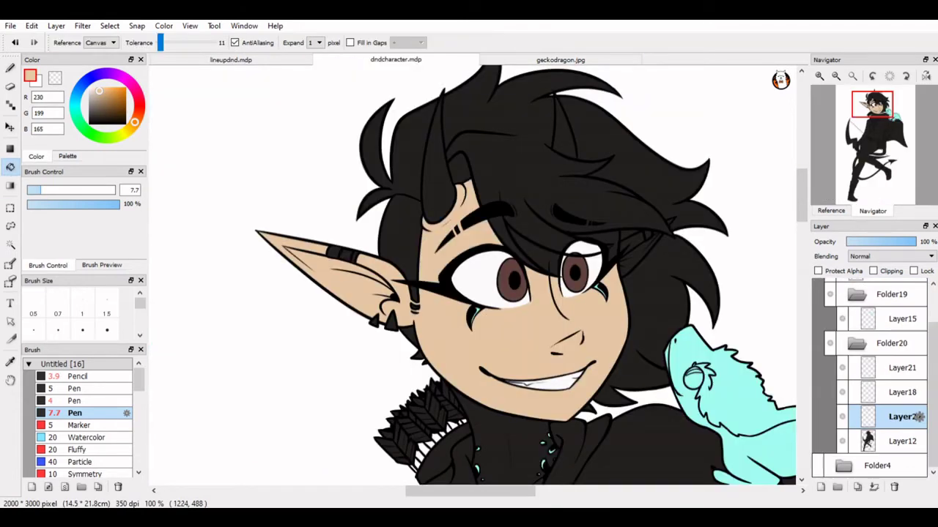
key("ctrl+z")
Select the face and the long pointed ear with the Magic Wand, using the canvas as reference and a tolerance of 27
left_click(10, 244)
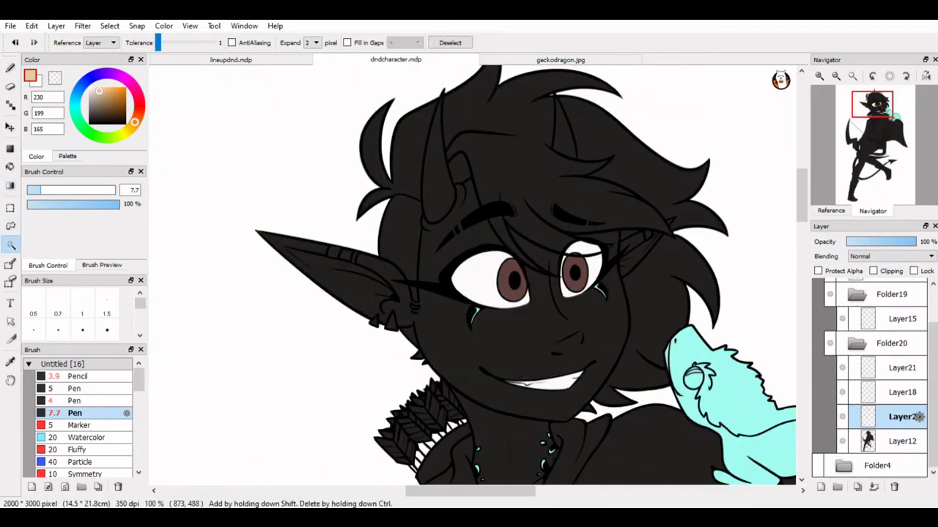
left_click(513, 330)
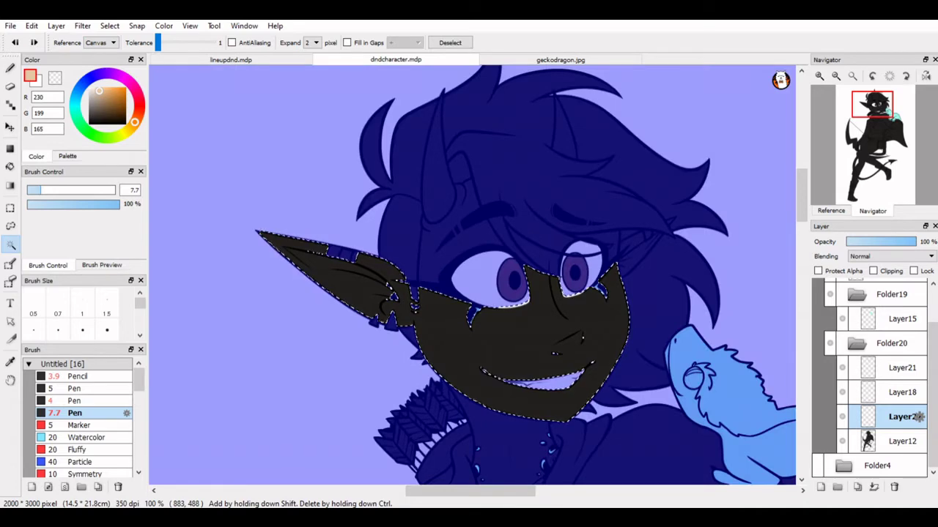
key("ctrl+d")
left_click(162, 43)
left_click(513, 330)
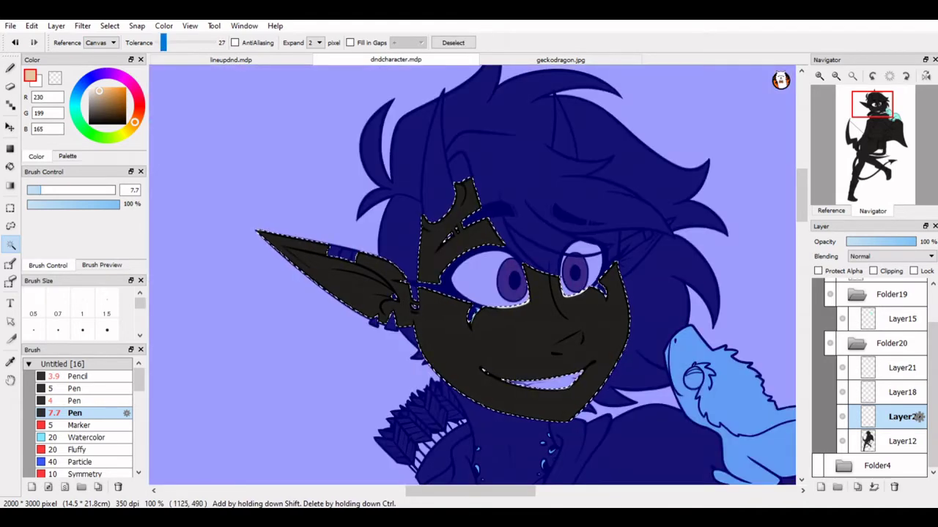
Add the bare fingers and glove opening of the hand on the hip to the Magic Wand selection
scroll(472, 275, "down", 5)
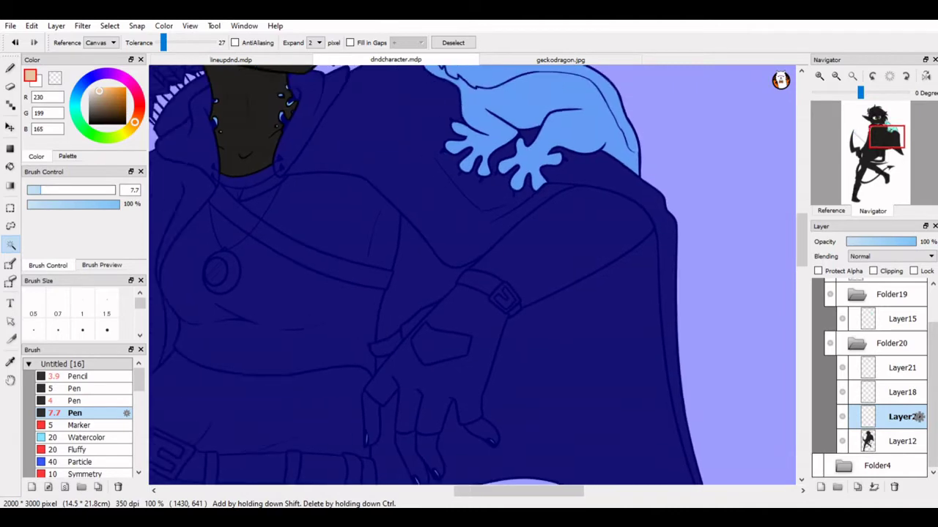
scroll(471, 275, "down", 2)
left_click(483, 411, "shift")
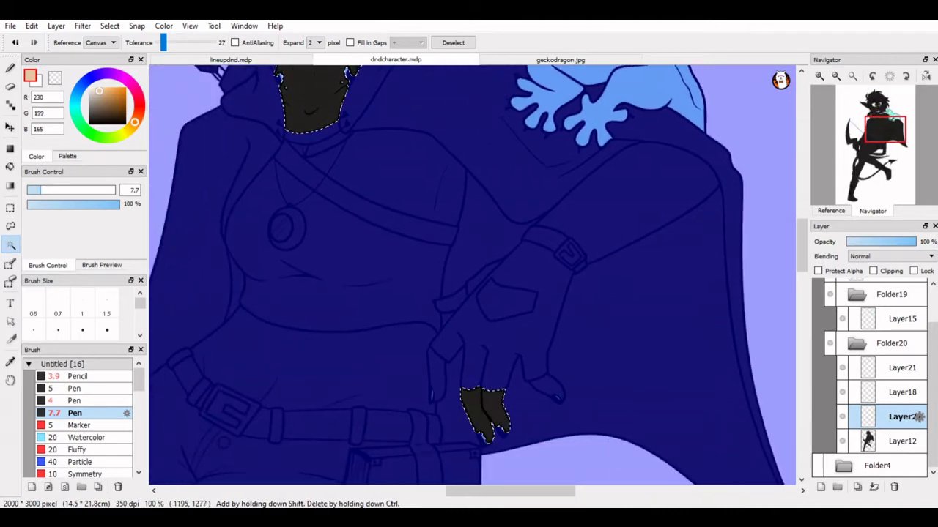
left_click(437, 375, "shift")
left_click(505, 298, "shift")
left_click(451, 300, "shift")
left_click(546, 387, "shift")
Add the bow arm's bare wrist and fingers to the skin selection
scroll(471, 275, "down", 3)
scroll(471, 275, "left", 3)
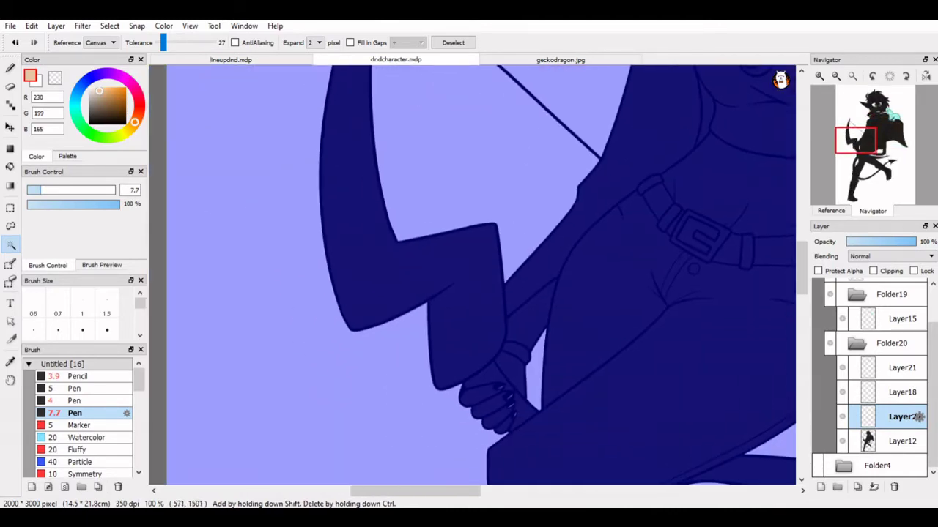
left_click(529, 308, "shift")
left_click(483, 406, "shift")
Add the bare midriff above the belt to the skin selection
scroll(472, 275, "down", 4)
scroll(471, 275, "right", 3)
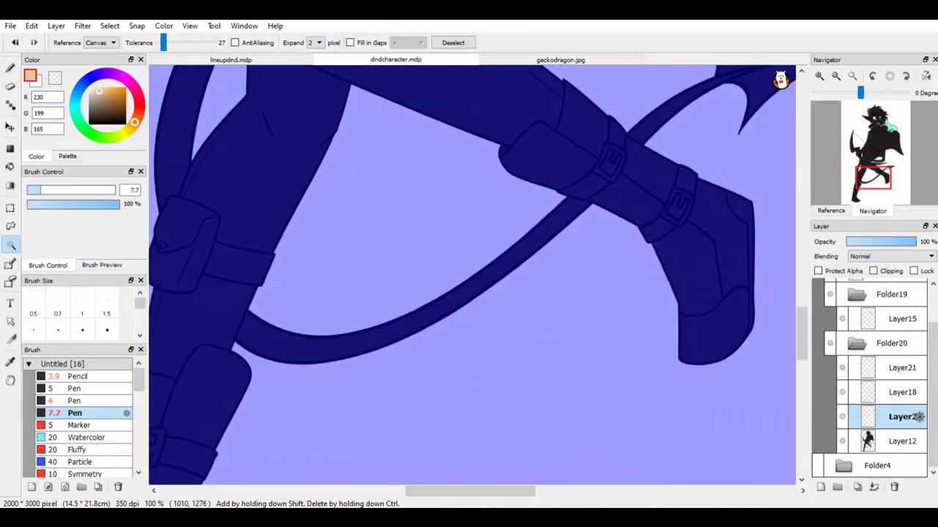
scroll(472, 274, "up", 3)
scroll(472, 275, "up", 2)
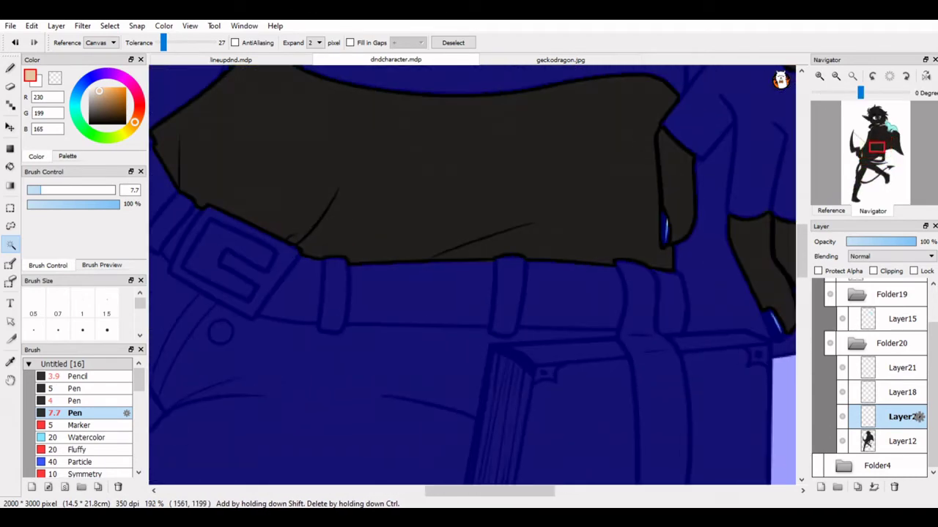
left_click(418, 132, "shift")
Switch to the Select Pen and check the skin selection for gaps around the midriff, fingers and neck
left_click(10, 265)
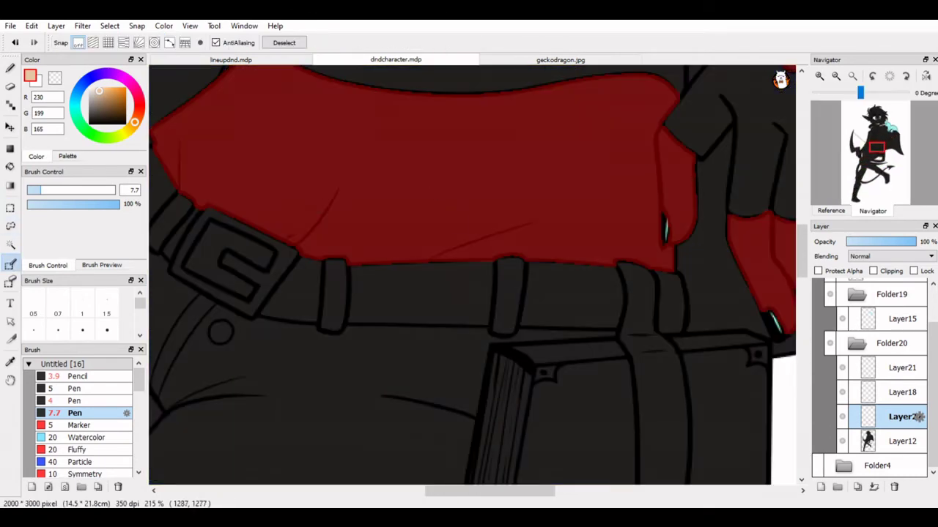
scroll(472, 275, "down", 2)
scroll(471, 274, "down", 2)
scroll(472, 275, "up", 2)
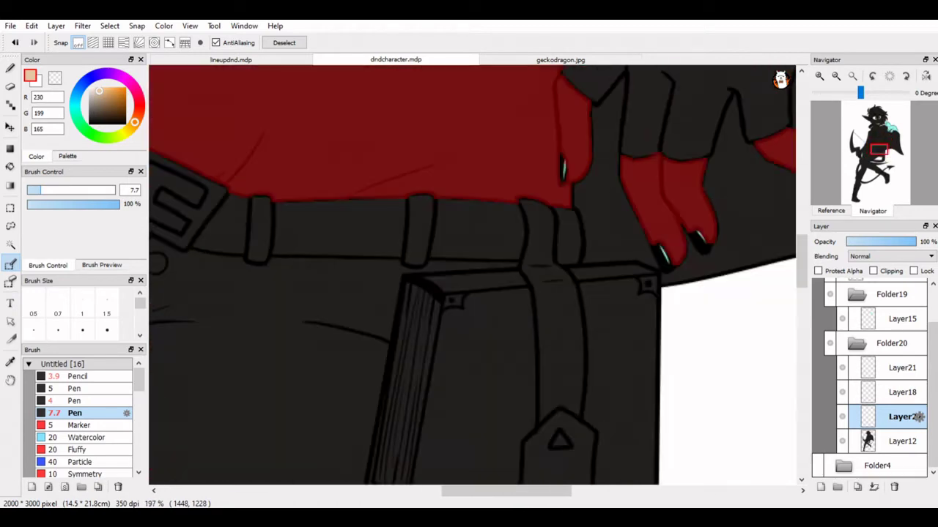
scroll(471, 275, "up", 5)
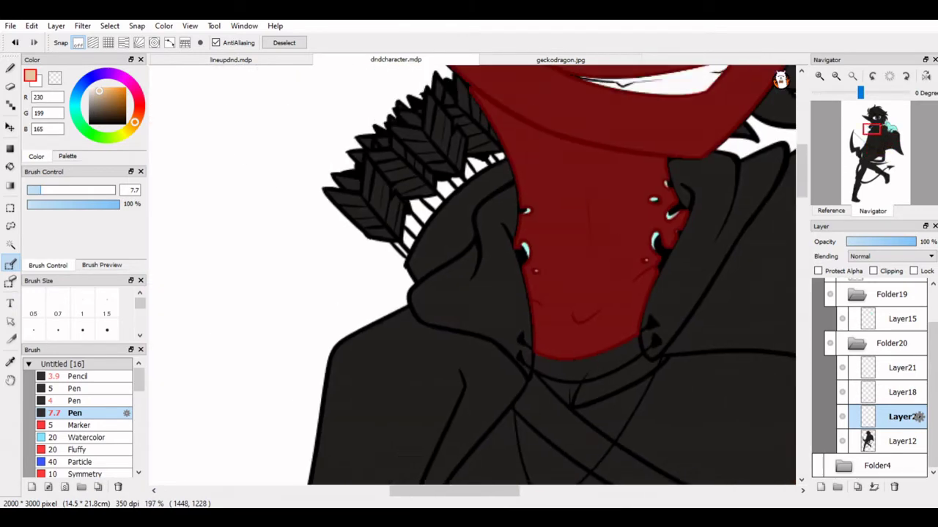
scroll(525, 263, "up", 1)
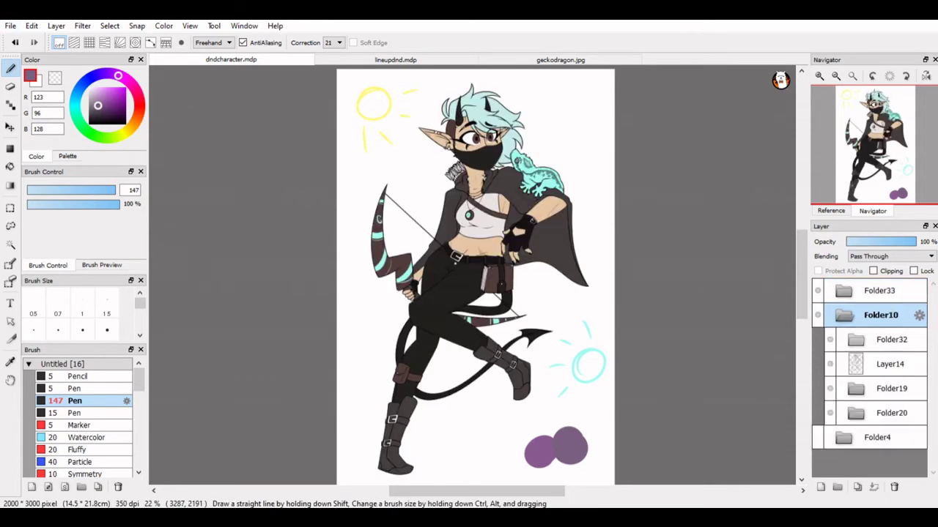
Add a new layer at the top of Folder20 and select the skin of the face and both ears with the Magic Wand
left_click(892, 413)
left_click(821, 487)
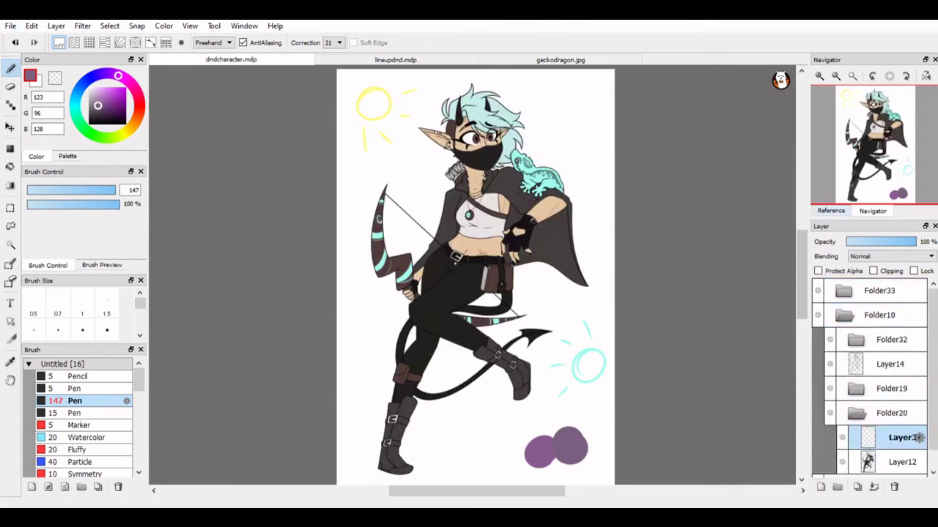
scroll(476, 278, "up", 4)
left_click_drag(879, 157, 879, 120)
scroll(450, 212, "up", 3)
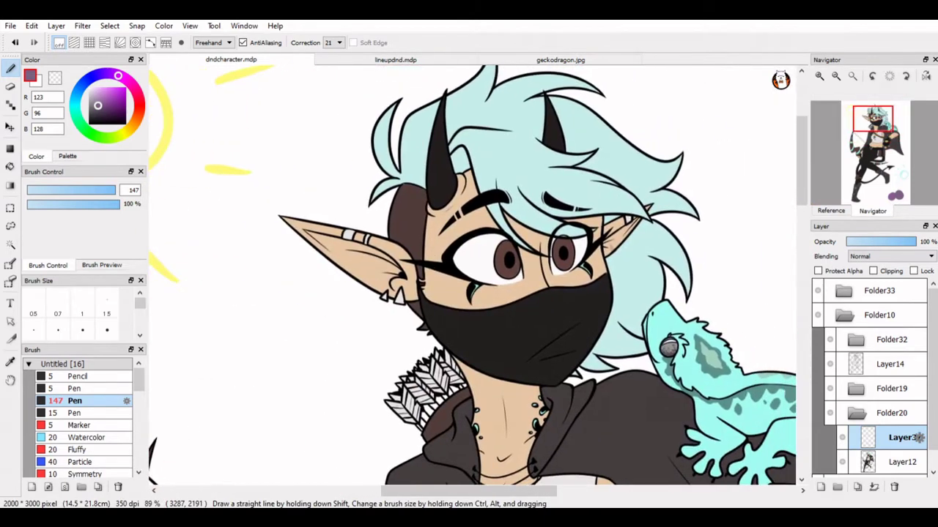
key("w")
left_click(451, 213)
left_click(454, 289, "shift")
left_click(542, 277, "shift")
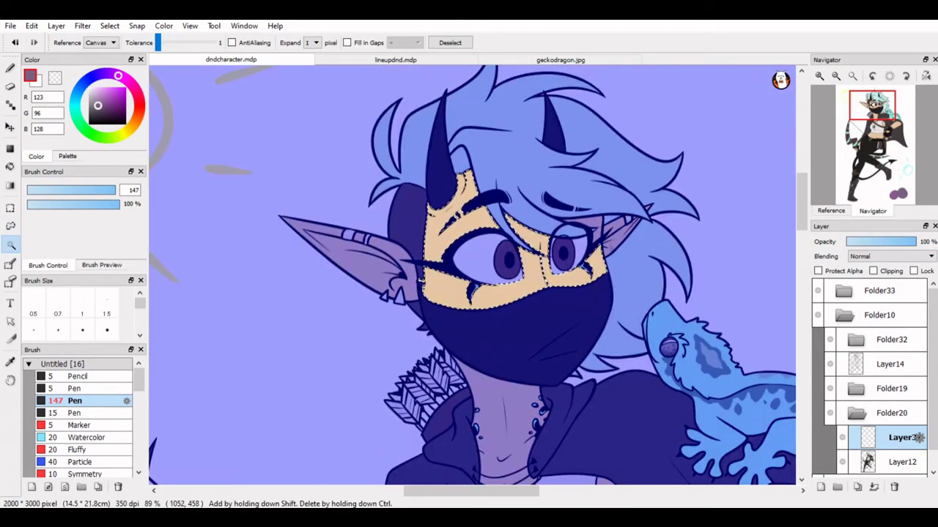
left_click(582, 227, "shift")
left_click(618, 238, "shift")
left_click(344, 245, "shift")
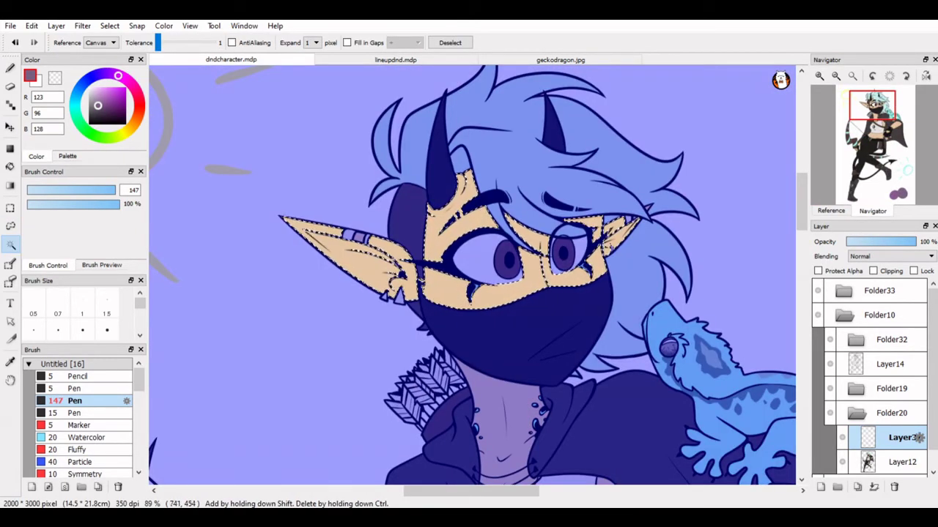
Add the neck, the bent forearm, and the gloved hand's opening and bare fingers to the selection
left_click(505, 432, "shift")
left_click_drag(872, 117, 876, 126)
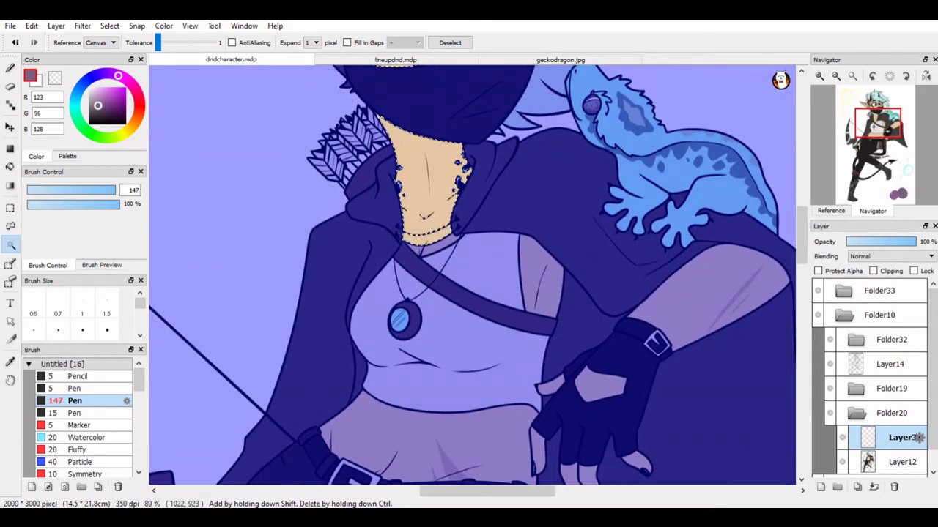
left_click(733, 293, "shift")
left_click(600, 385, "shift")
left_click(551, 384, "shift")
left_click(539, 450, "shift")
left_click(572, 474, "shift")
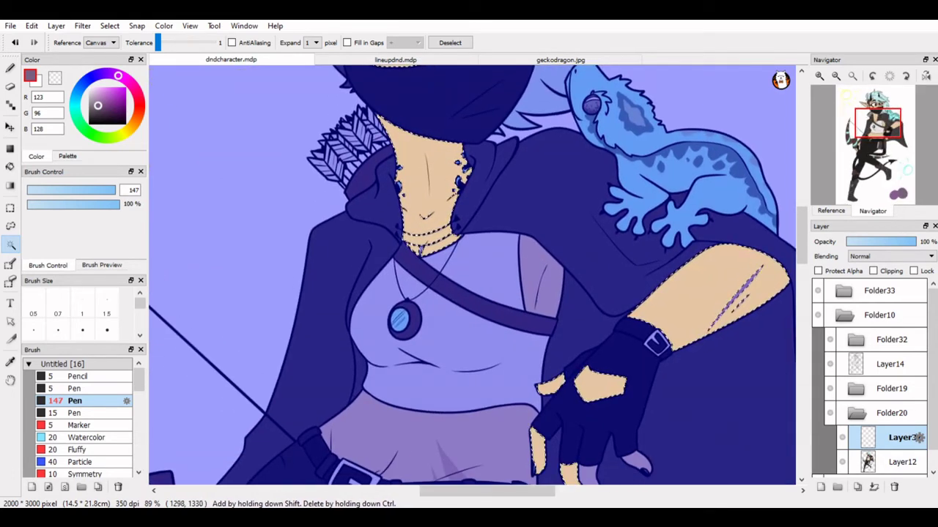
left_click(586, 474, "shift")
left_click(636, 461, "shift")
Add the bare midriff and the bow hand's fingers to the skin selection
left_click(464, 435, "shift")
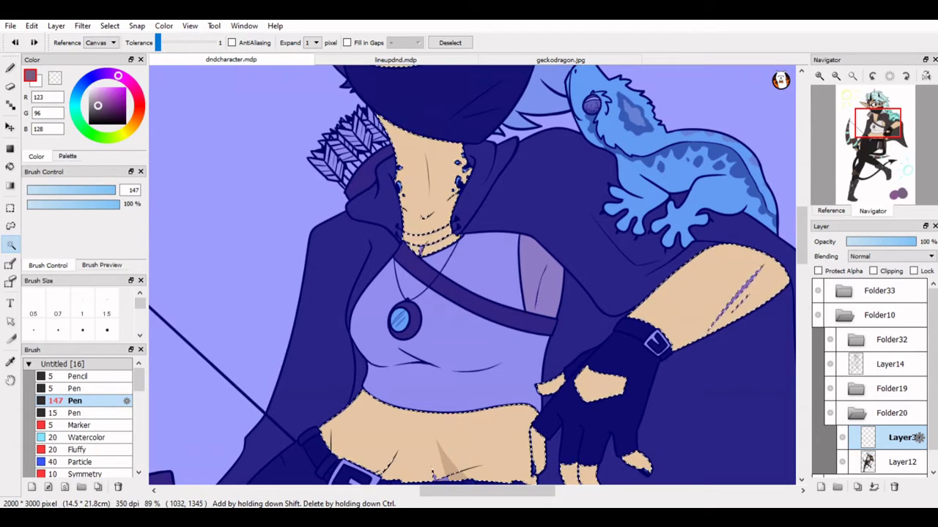
left_click_drag(877, 123, 860, 156)
key("Delete")
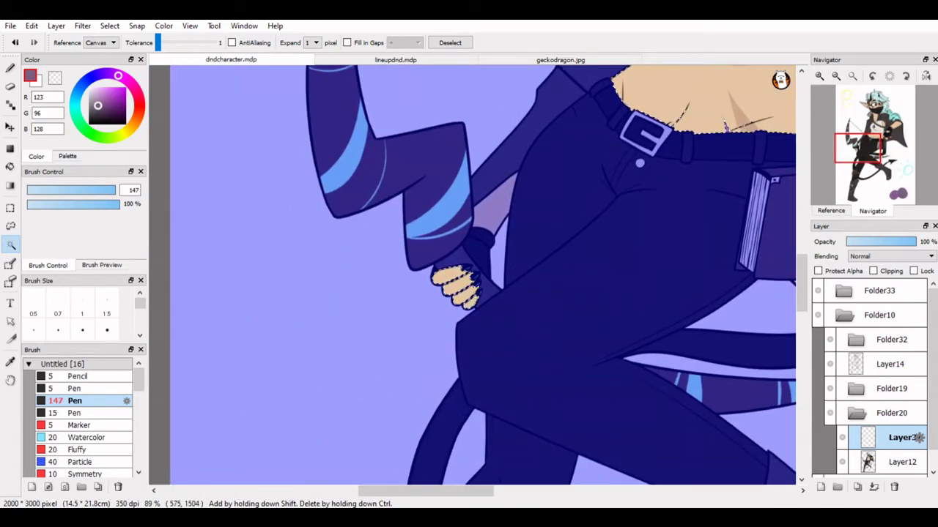
Set the Select Pen size to 13.2 and touch up the selection around the bow hand's fingernails
scroll(447, 286, "up", 5)
key("b")
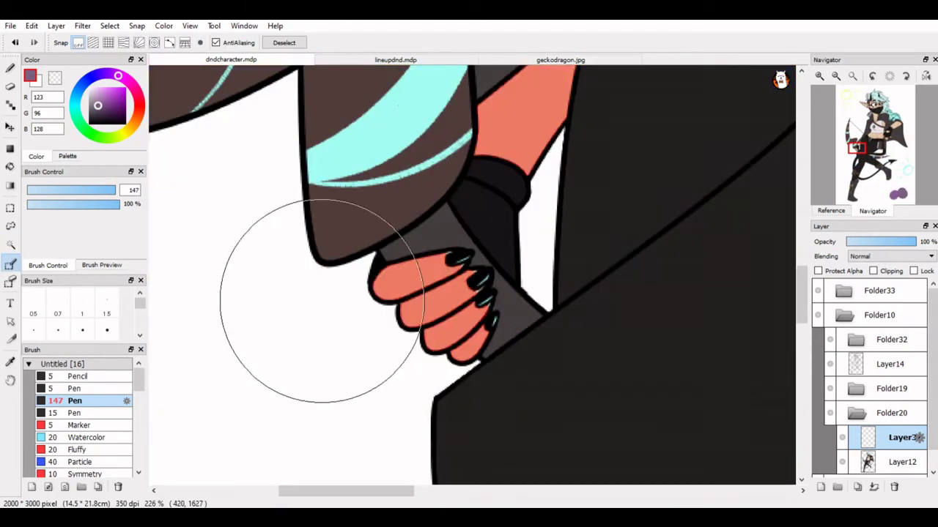
left_click(49, 189)
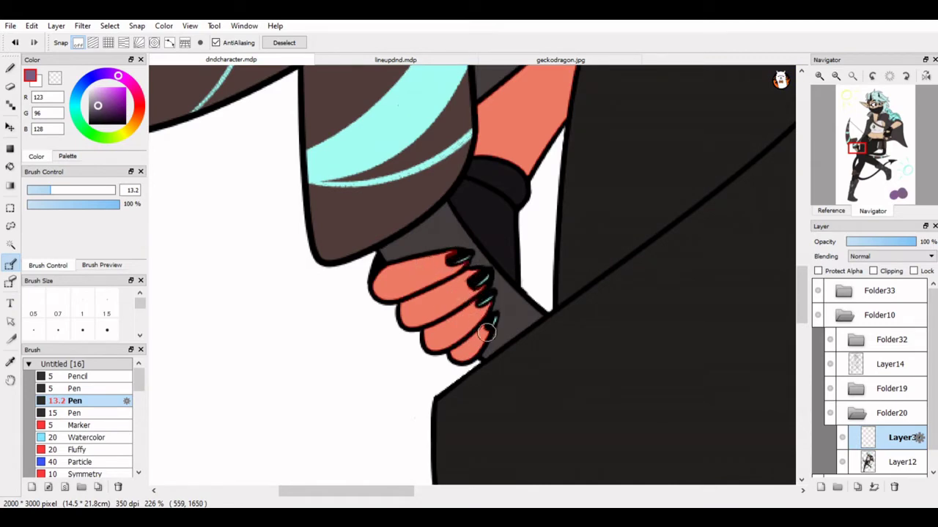
Paint the unselected shading sliver and crease lines on the midriff into the selection with the Select Pen
scroll(486, 333, "up", 3)
scroll(579, 220, "right", 3)
scroll(747, 174, "right", 5)
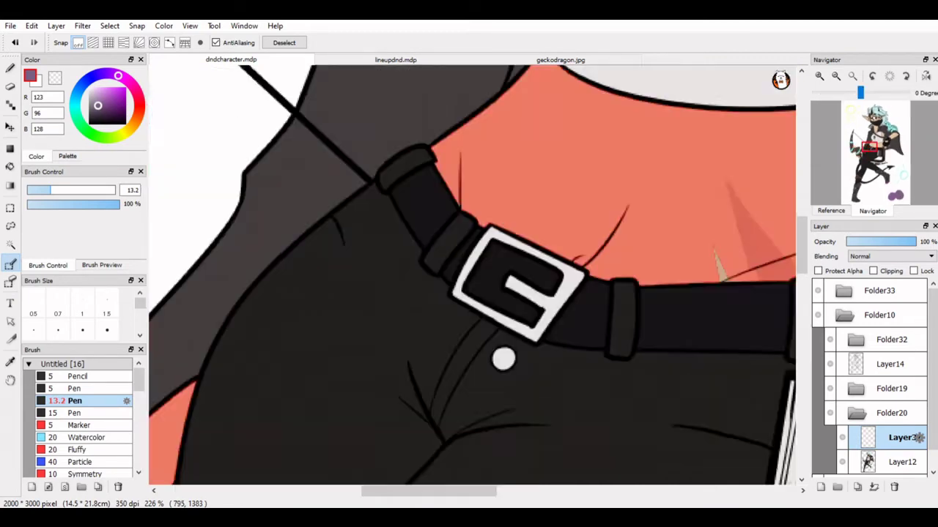
scroll(513, 272, "right", 3)
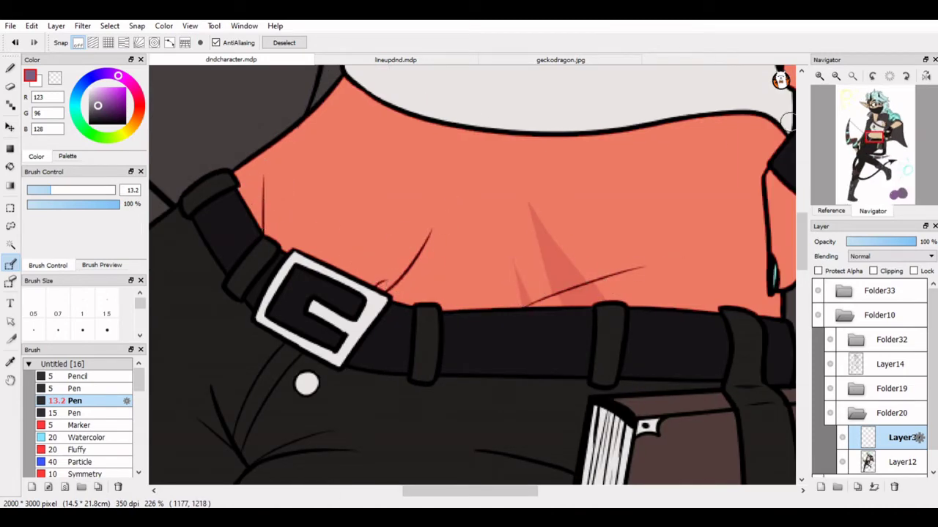
Paint the two unselected shading streaks on the bent forearm into the selection with the Select Pen
scroll(787, 122, "down", 2)
scroll(623, 139, "right", 5)
scroll(513, 147, "up", 2)
scroll(496, 149, "down", 1)
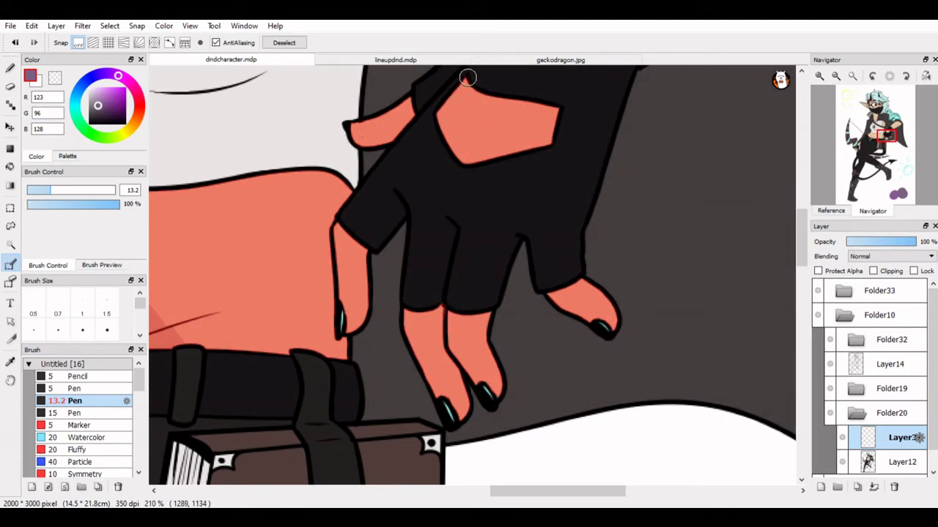
scroll(743, 139, "up", 5)
scroll(743, 139, "right", 3)
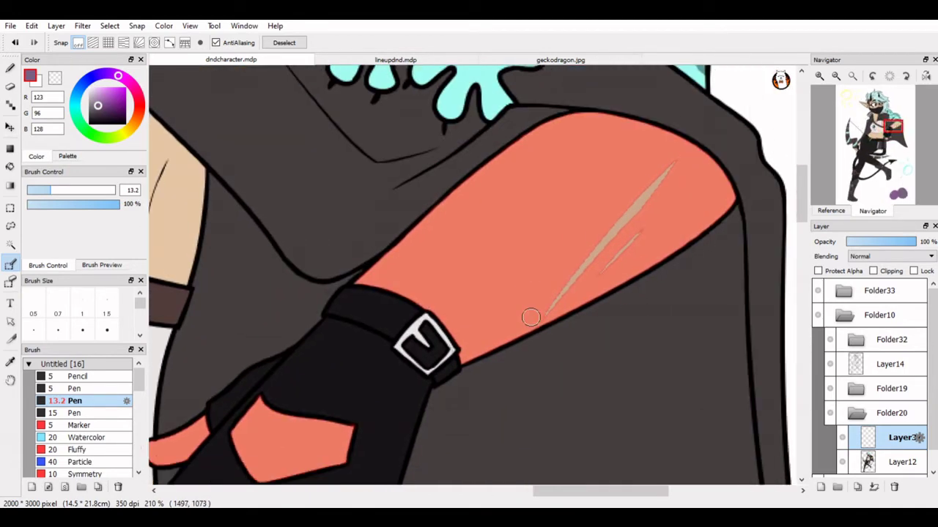
left_click_drag(546, 317, 637, 232)
left_click_drag(681, 155, 579, 278)
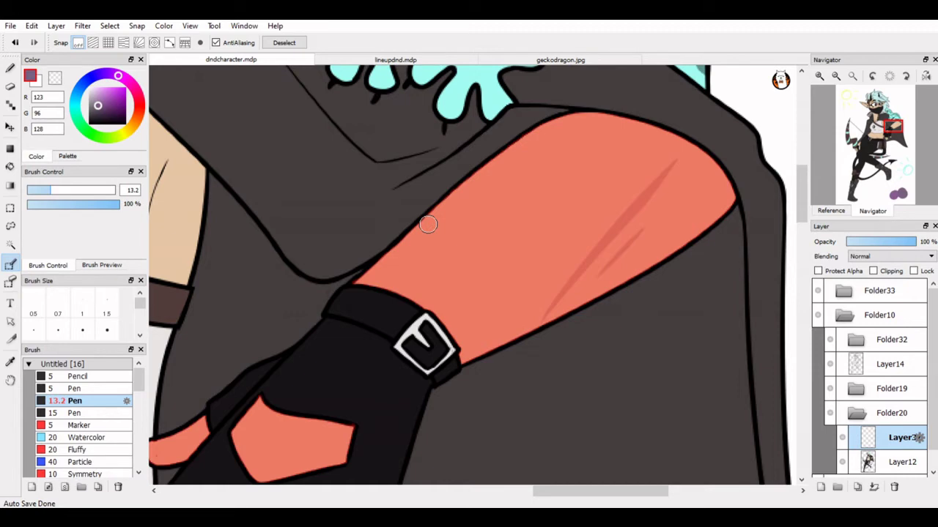
Add the bare skin beside the white top with the Magic Wand and brush the collarbone lines into the selection
mouse_move(892, 129)
left_mouse_down()
mouse_move(888, 157)
mouse_move(878, 126)
left_mouse_up()
key("g")
left_click(615, 308)
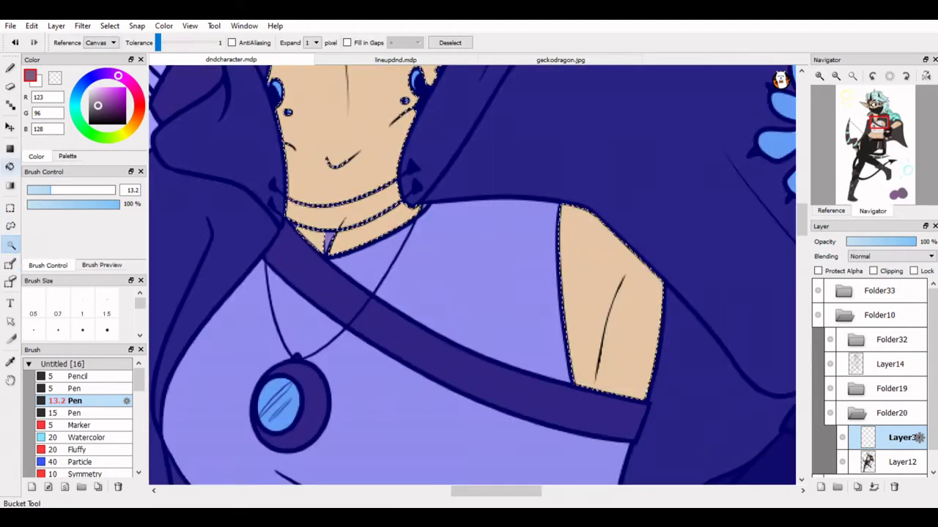
key("b")
mouse_move(338, 227)
left_mouse_down()
mouse_move(324, 253)
mouse_move(293, 221)
mouse_move(410, 216)
left_mouse_up()
Paint the teal scales on both sides of the neck into the selection with the Select Pen
left_click_drag(879, 126, 876, 120)
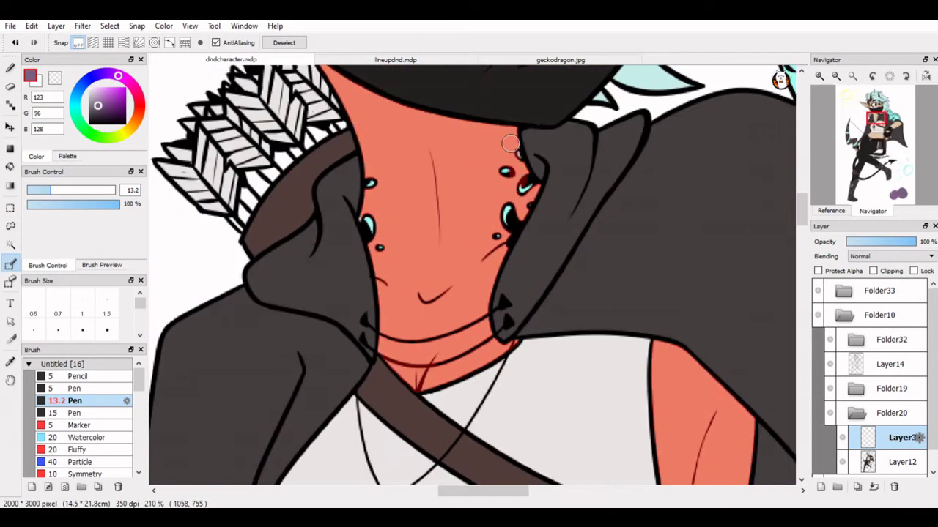
mouse_move(526, 183)
left_mouse_down()
mouse_move(494, 255)
mouse_move(530, 192)
mouse_move(489, 235)
mouse_move(508, 217)
left_mouse_up()
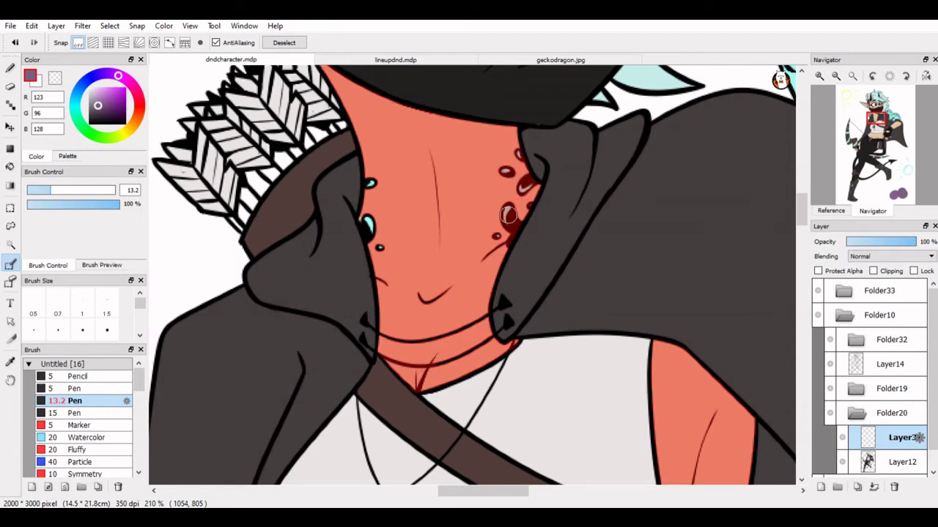
left_click_drag(366, 216, 367, 233)
left_click_drag(369, 181, 371, 185)
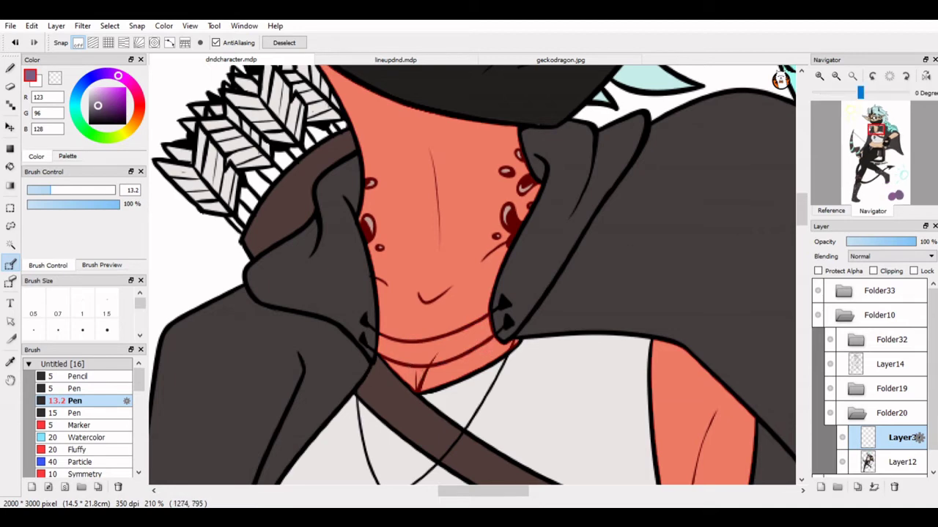
Paint the tip of the far ear and the dark inner fold of the near ear into the selection with the Select Pen
scroll(612, 254, "up", 10)
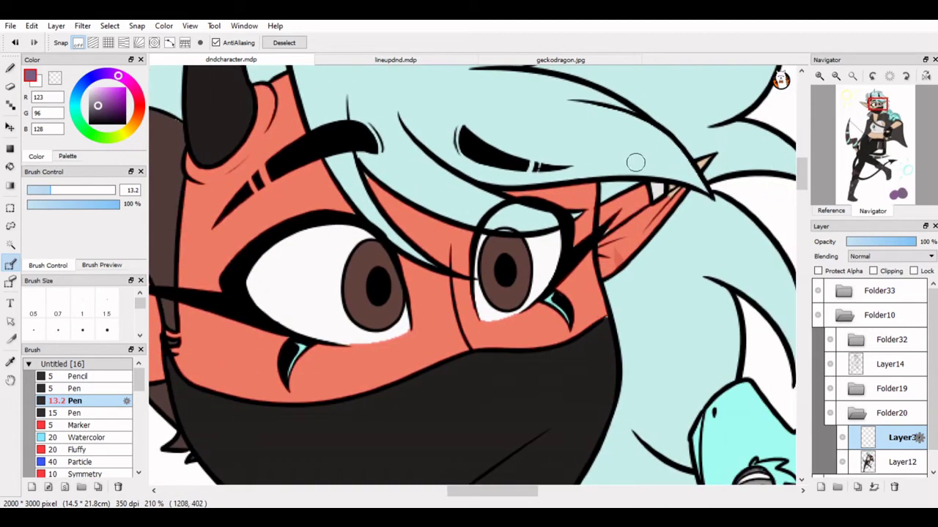
left_click_drag(635, 162, 504, 179)
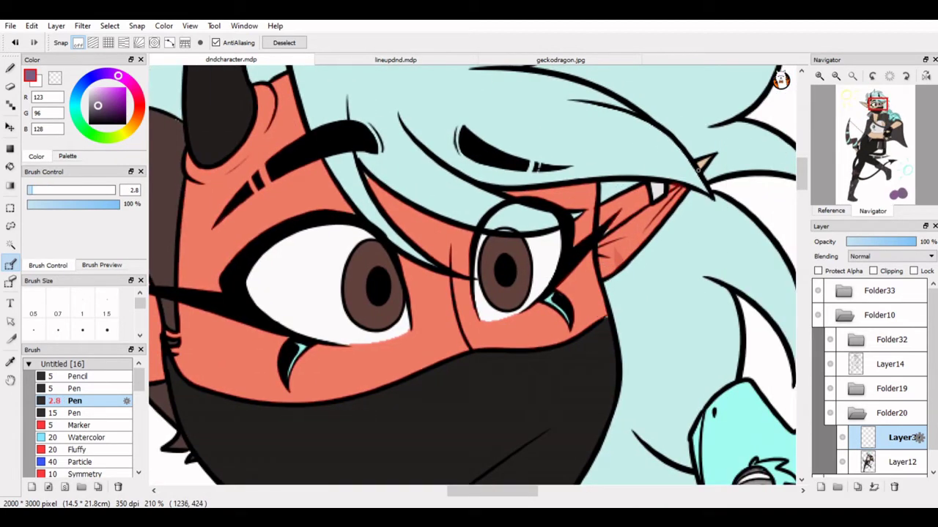
scroll(337, 336, "left", 5)
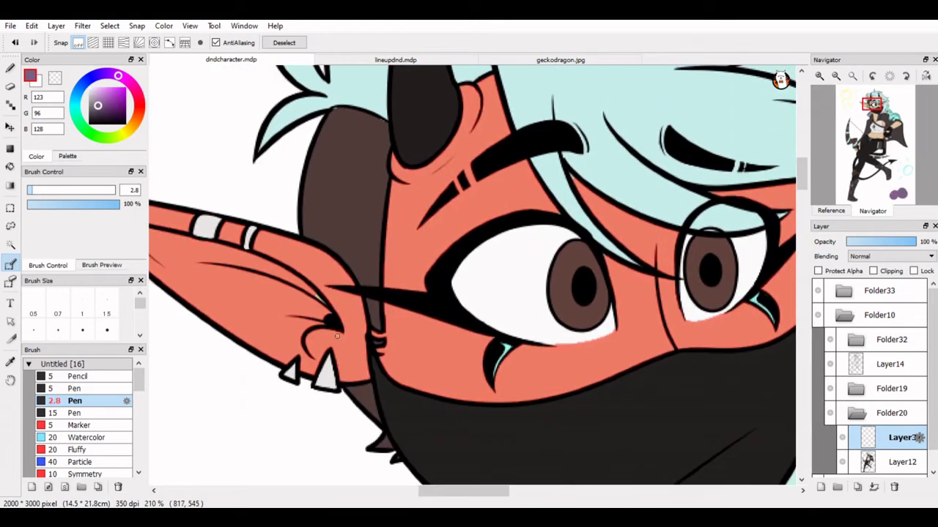
left_click_drag(167, 267, 285, 288)
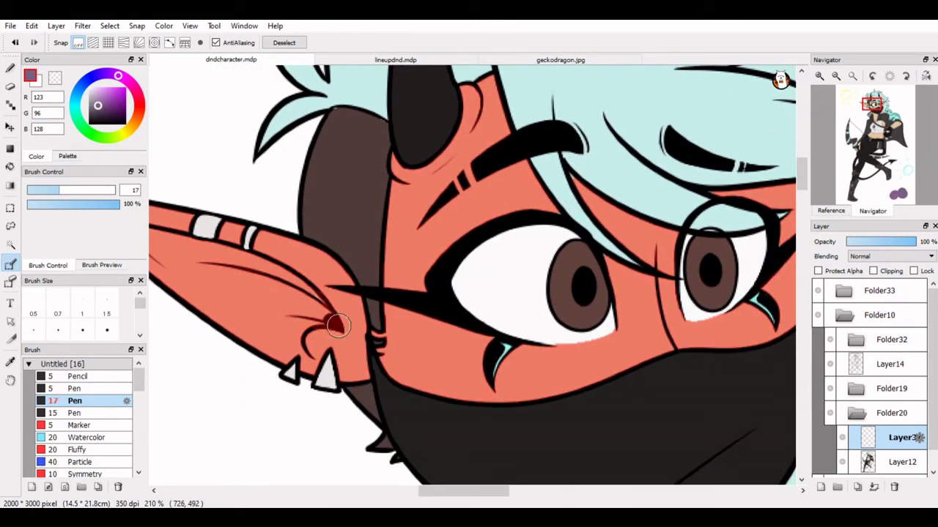
scroll(630, 183, "left", 3)
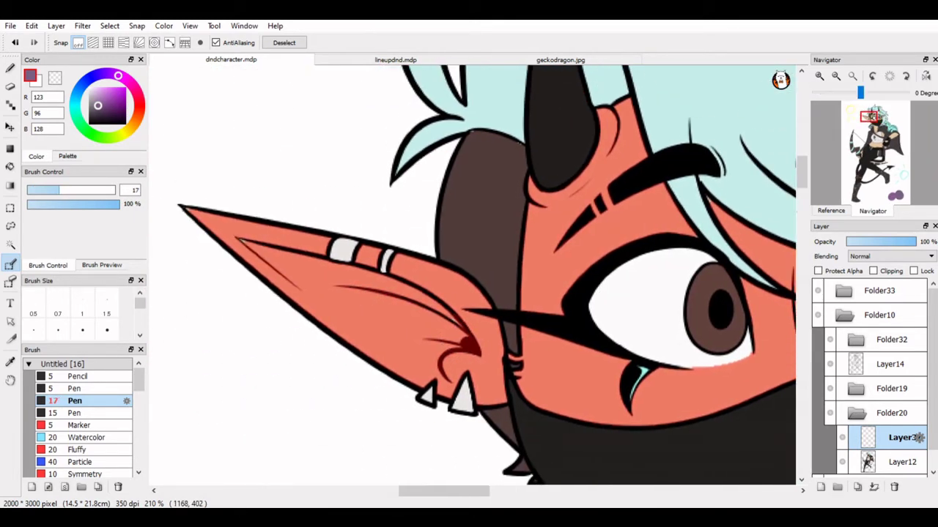
scroll(468, 213, "up", 2)
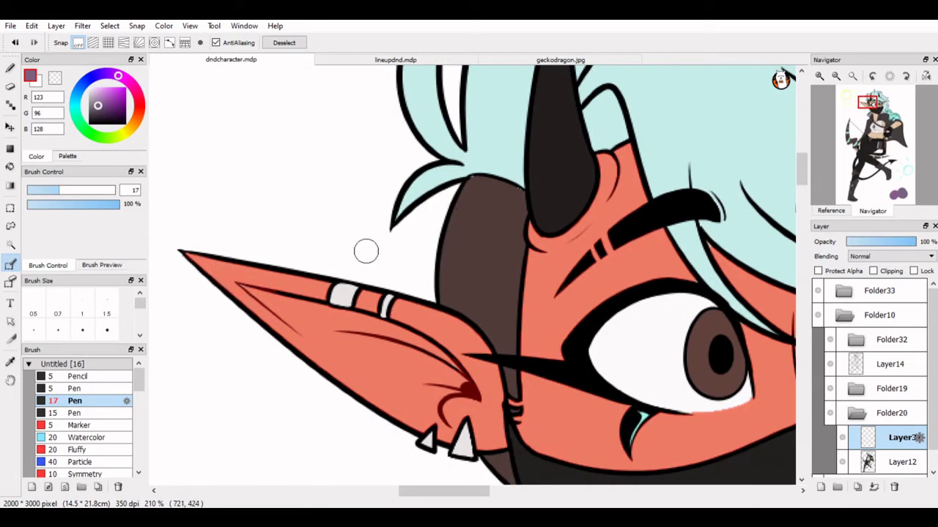
scroll(392, 150, "down", 4)
scroll(392, 149, "right", 2)
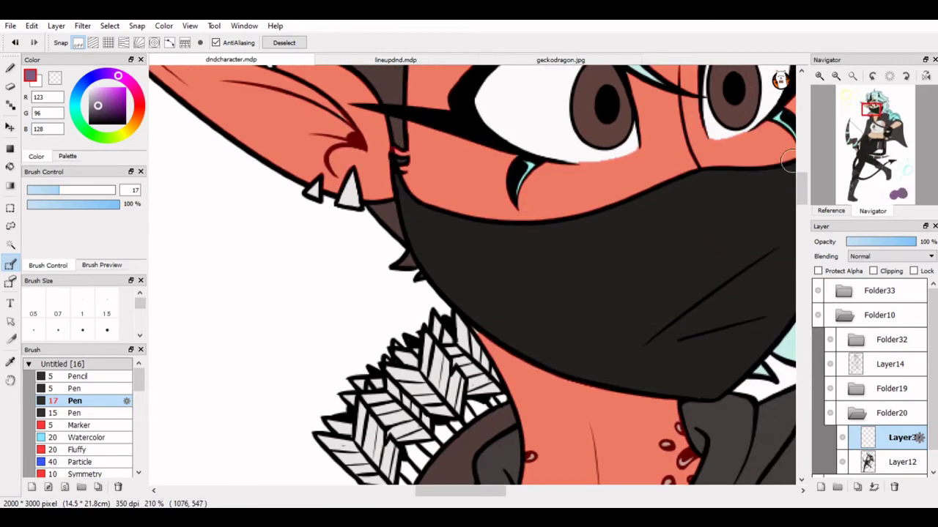
scroll(789, 161, "down", 3)
scroll(789, 161, "down", 5)
scroll(788, 161, "up", 6)
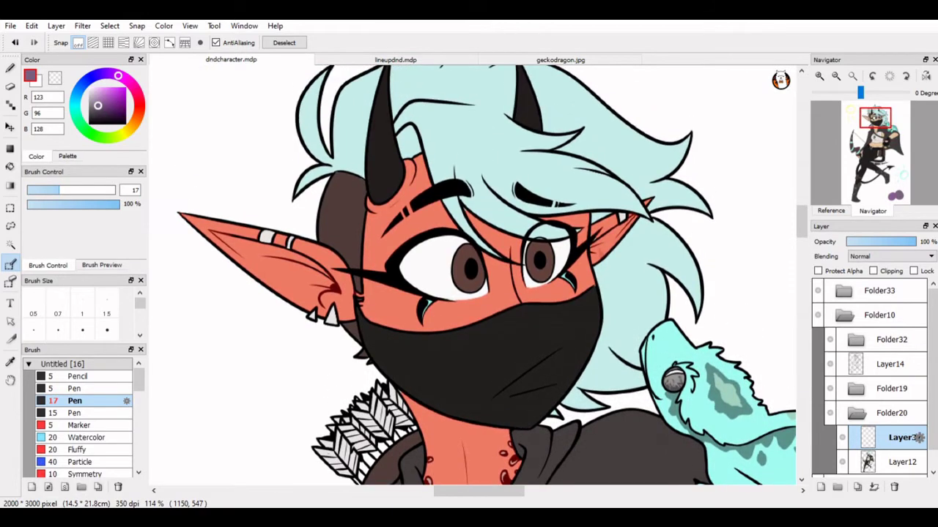
Shade the forehead skin purple with the Pen, around the horn base, beside the thick eyebrow and down the temple edge
scroll(471, 304, "up", 3)
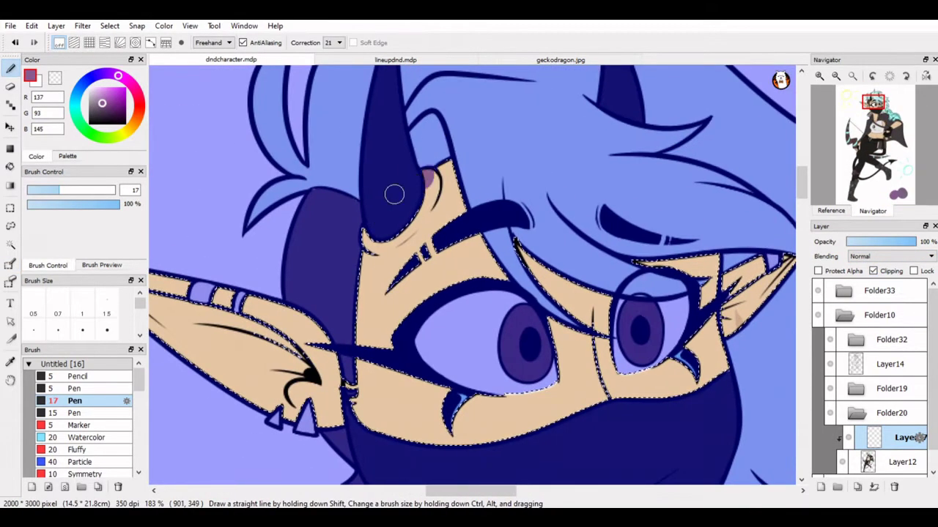
scroll(394, 194, "down", 3)
scroll(394, 220, "up", 4)
left_click_drag(411, 238, 392, 238)
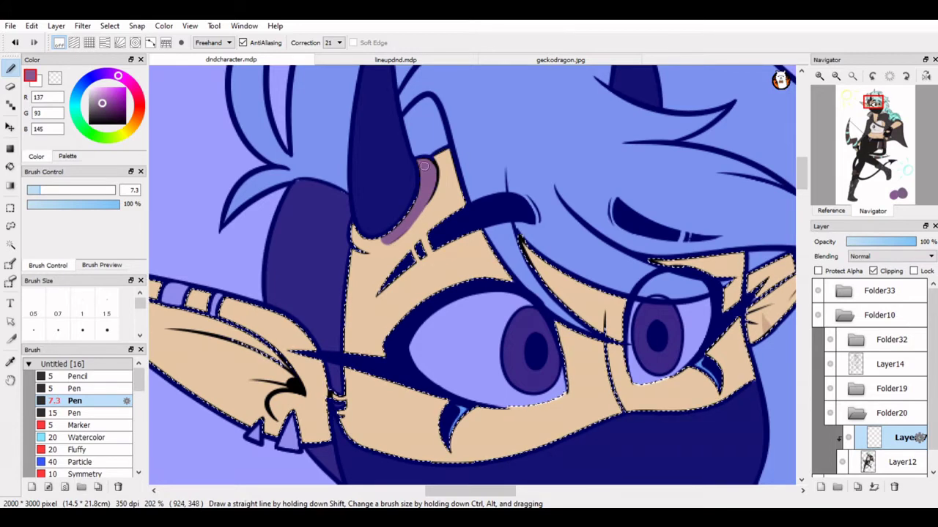
left_click_drag(513, 277, 445, 150)
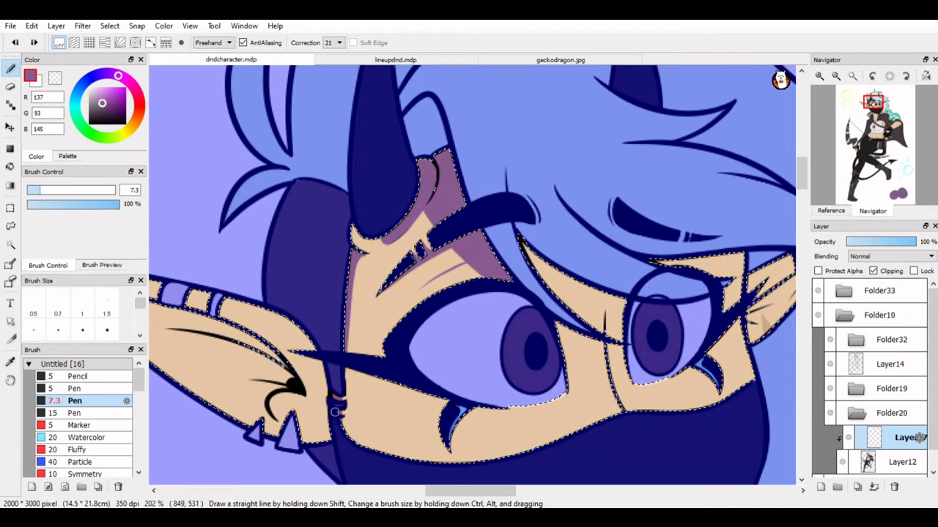
mouse_move(362, 228)
left_mouse_down()
mouse_move(329, 269)
mouse_move(359, 272)
left_mouse_up()
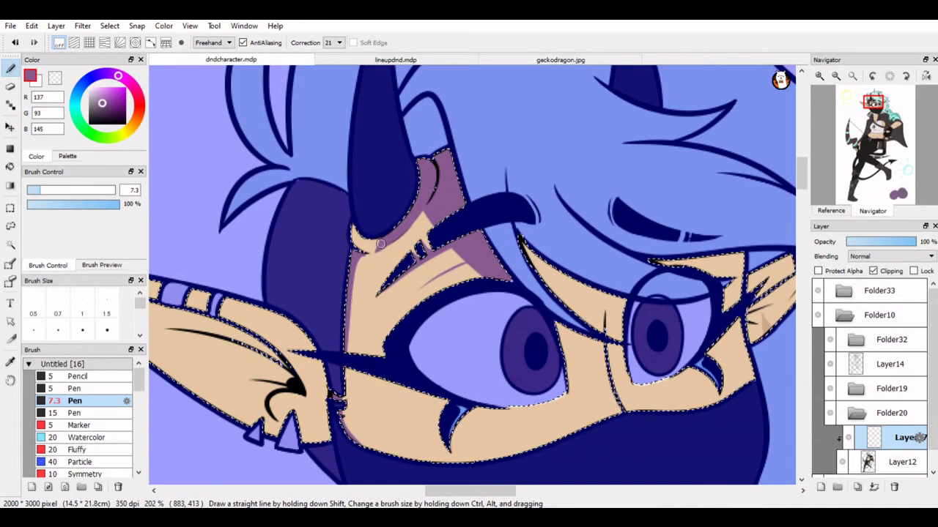
left_click_drag(374, 255, 358, 238)
Shade the skin purple beneath the bangs, around the far eye and along the upper edge of the mask across the nose
mouse_move(522, 245)
left_mouse_down()
mouse_move(564, 300)
mouse_move(626, 322)
left_mouse_up()
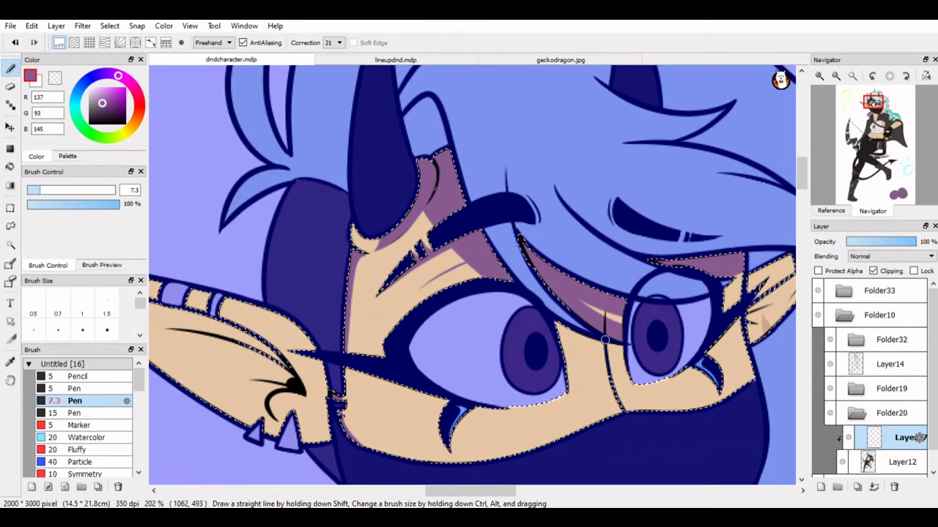
mouse_move(630, 377)
left_mouse_down()
mouse_move(637, 410)
mouse_move(703, 370)
mouse_move(637, 396)
mouse_move(701, 390)
mouse_move(732, 373)
mouse_move(753, 379)
mouse_move(725, 276)
left_mouse_up()
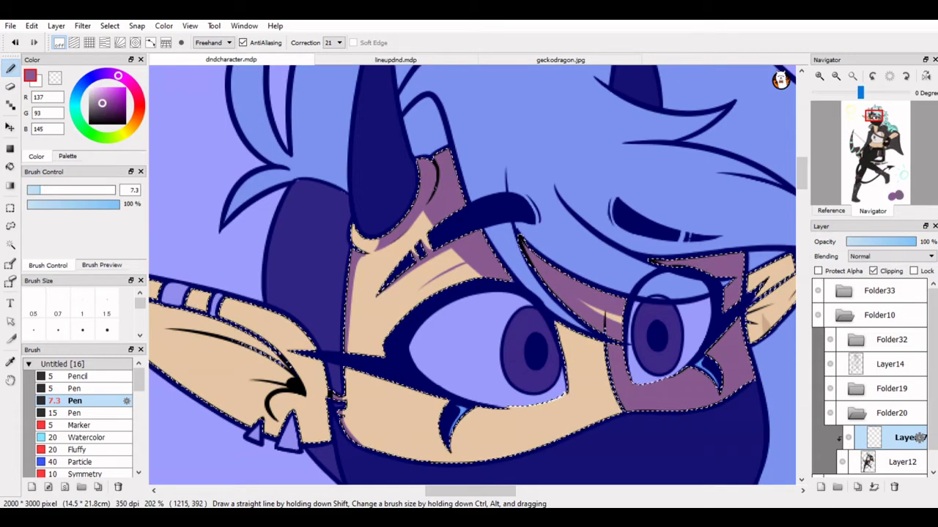
scroll(738, 290, "down", 3)
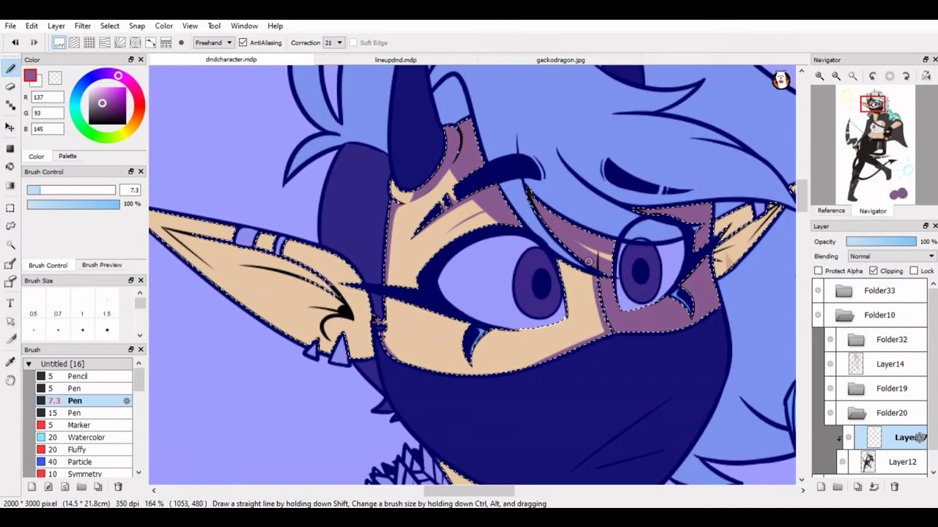
mouse_move(595, 338)
left_mouse_down()
mouse_move(601, 326)
mouse_move(554, 361)
left_mouse_up()
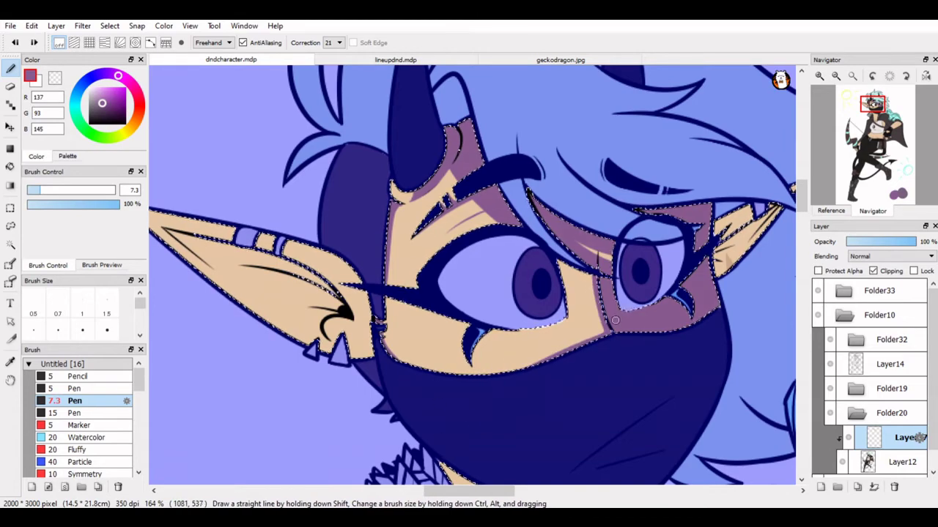
left_click_drag(606, 331, 609, 272)
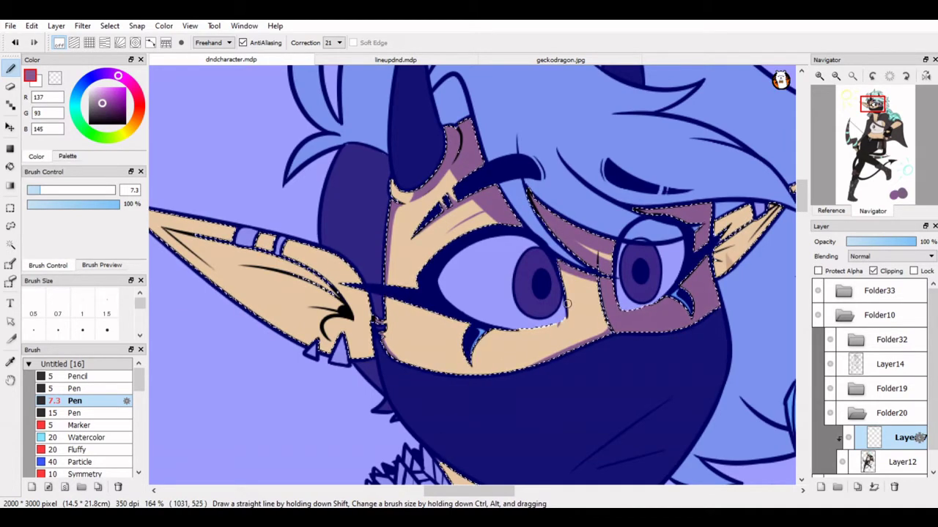
Add the far ear's dark crease lines to the selection with the Select Pen and shade most of that ear purple with a 7.3 Pen
left_click(836, 76)
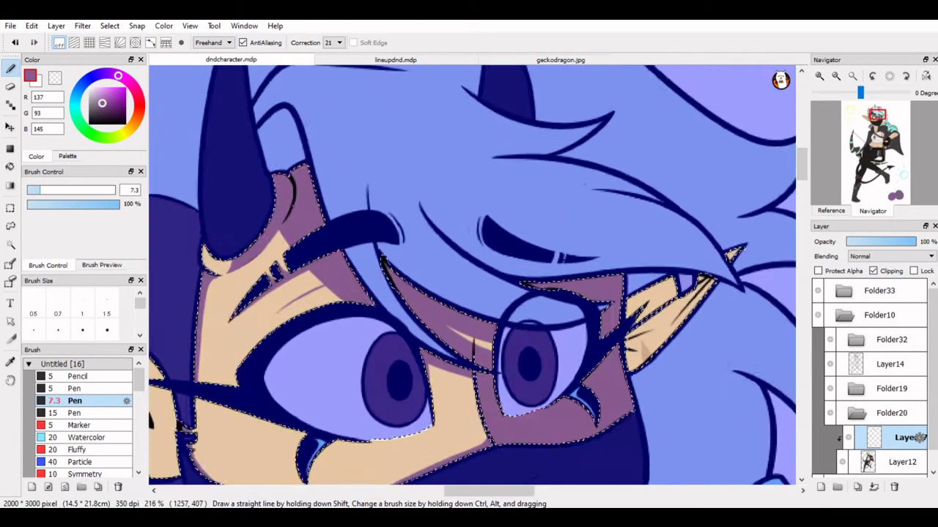
left_click_drag(873, 117, 879, 102)
key("s")
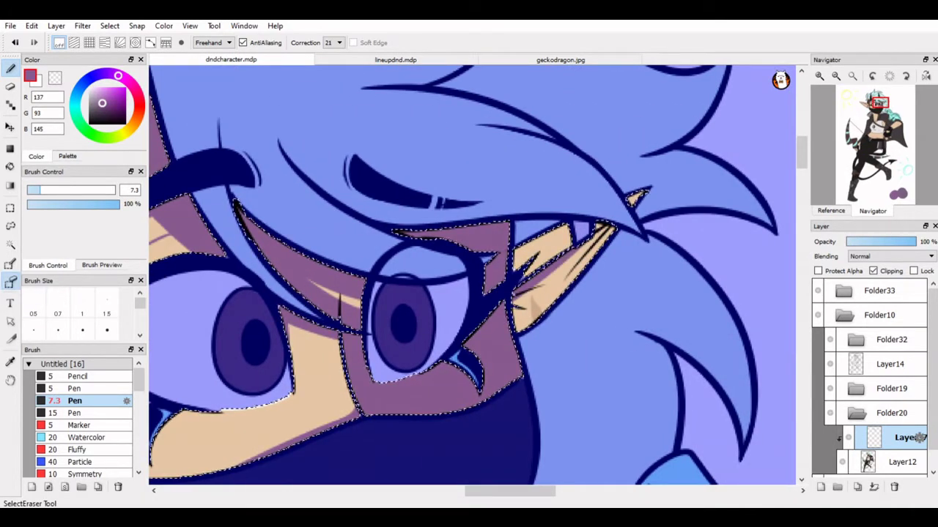
key("p")
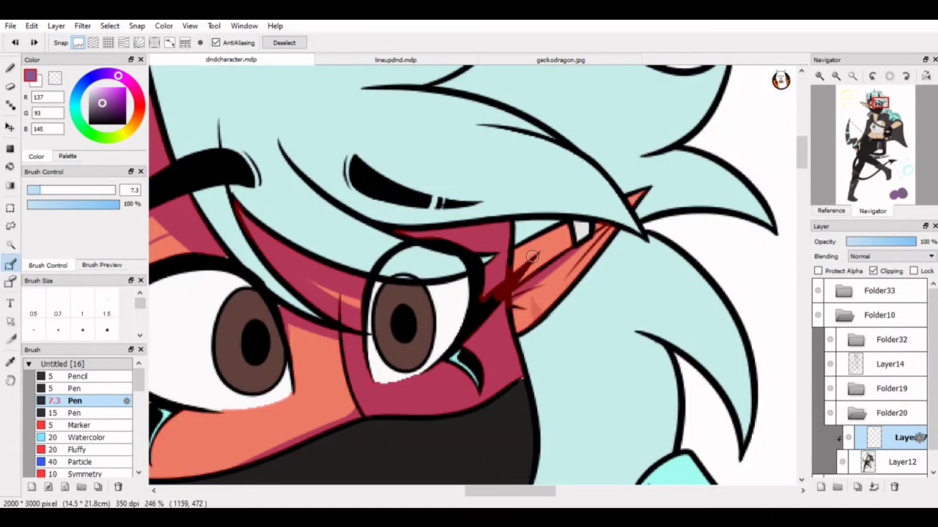
key("b")
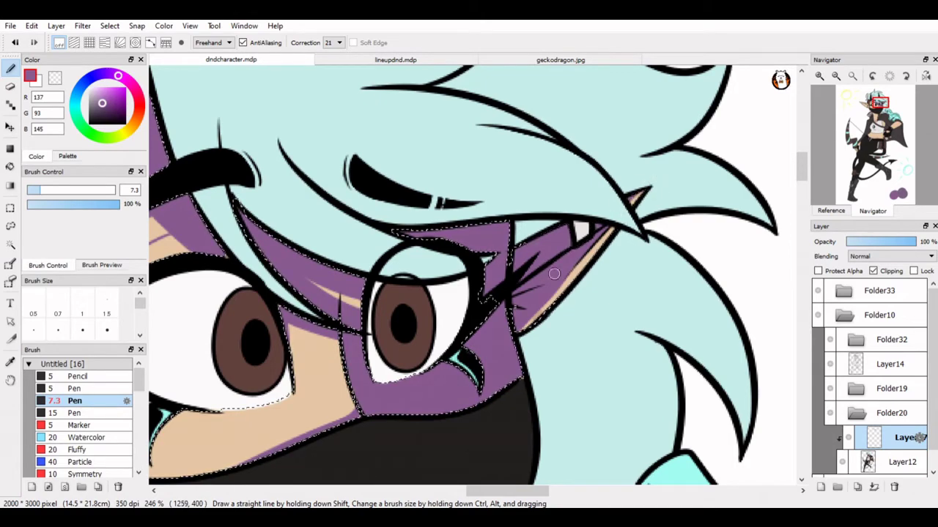
scroll(513, 320, "down", 1)
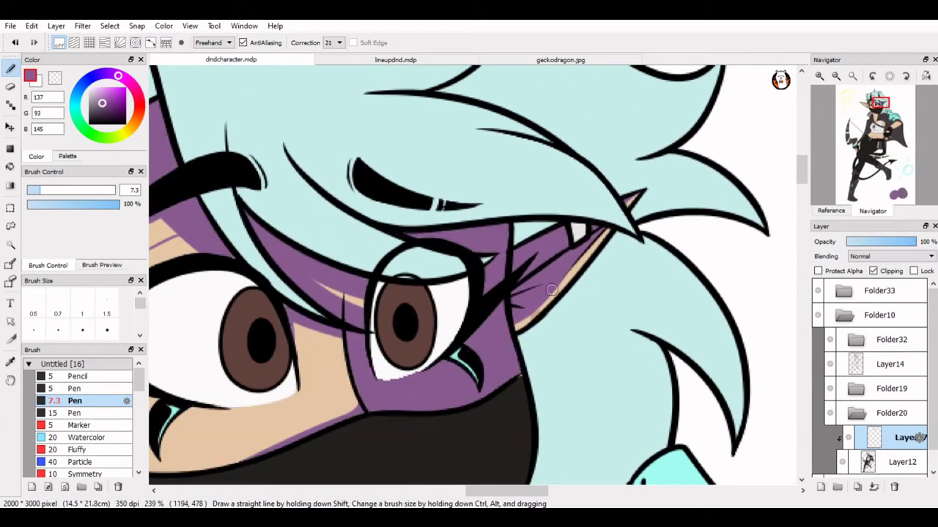
Shade the near ear's inner folds and crease lines purple with the Pen and clear the selection
key("h")
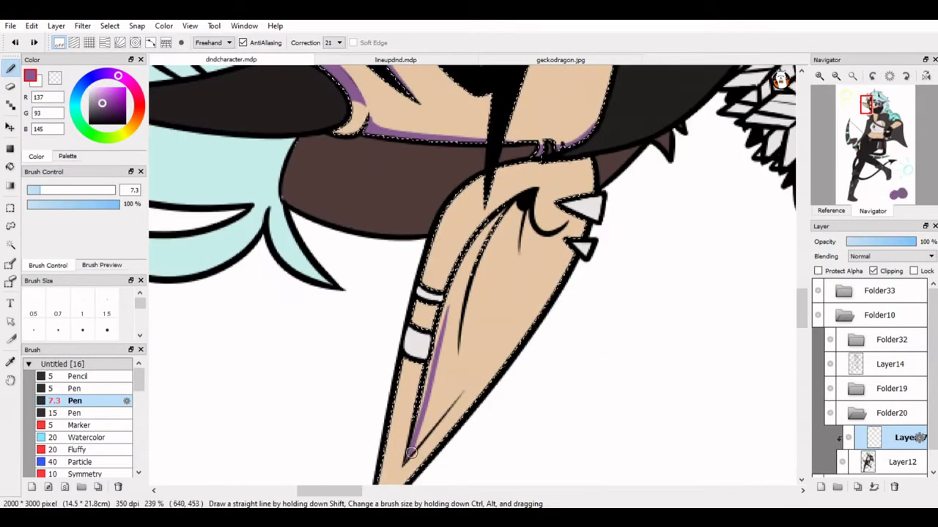
left_click_drag(513, 207, 441, 322)
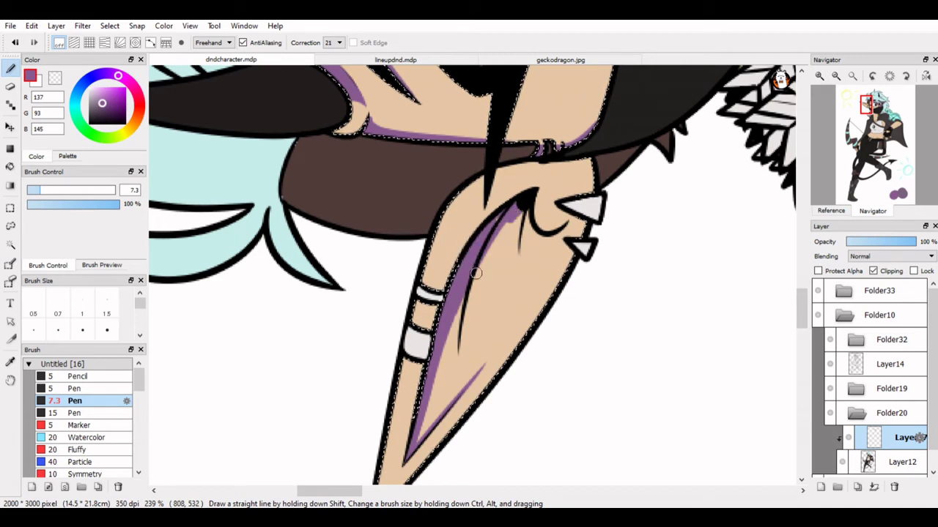
key("ctrl+d")
left_click_drag(493, 232, 522, 206)
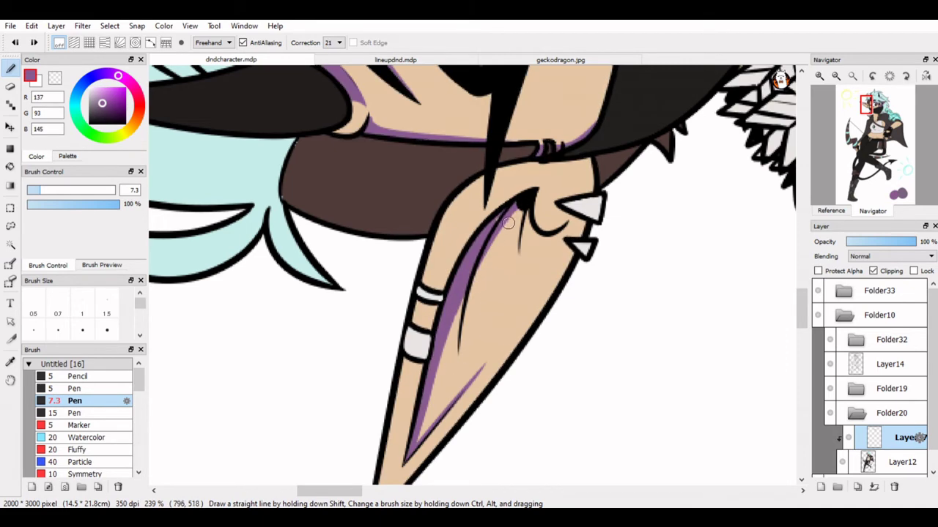
key("ctrl+shift+d")
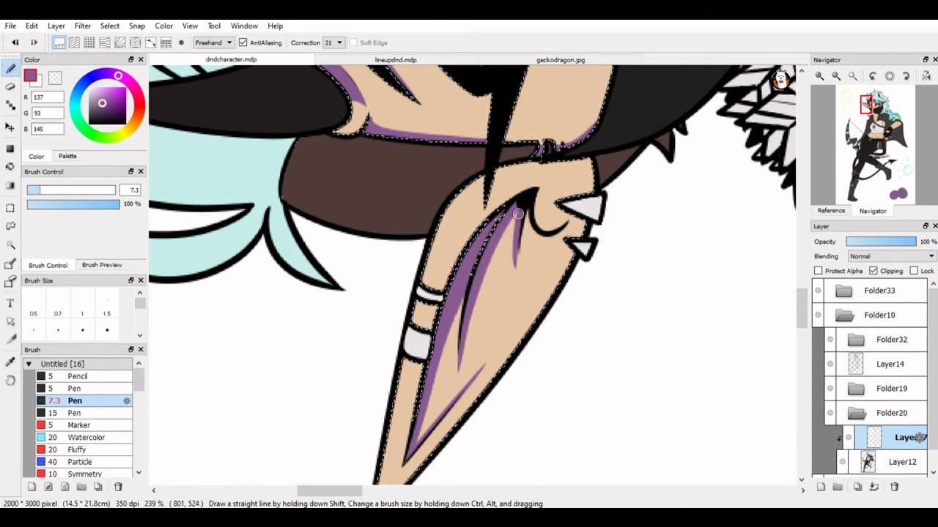
left_click_drag(551, 236, 524, 228)
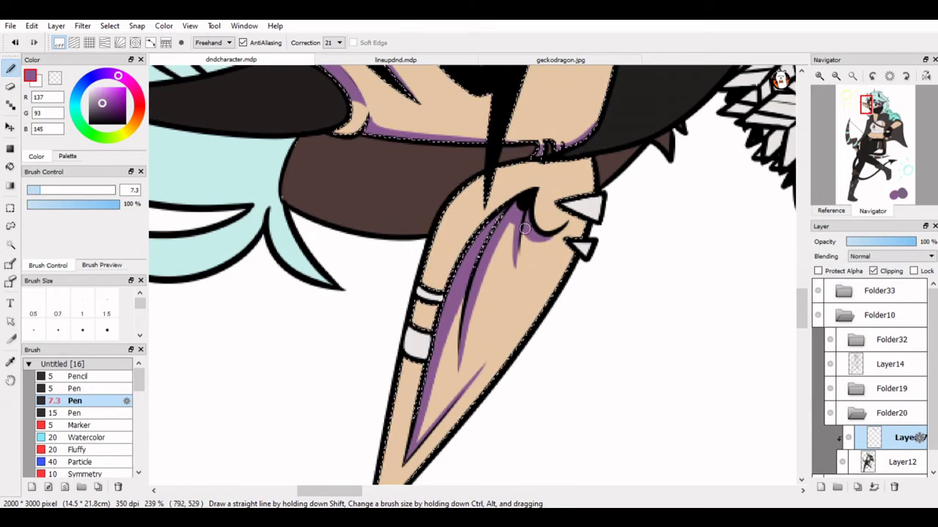
left_click(10, 226)
key("ctrl+d")
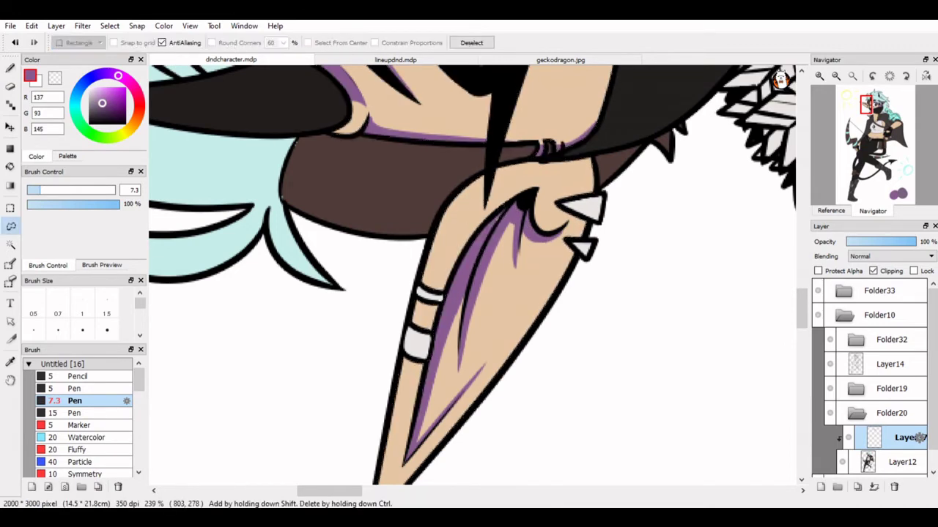
Paint purple shadows beside the near ear's two cuffs, around its base at the mask and along its lower edge
key("b")
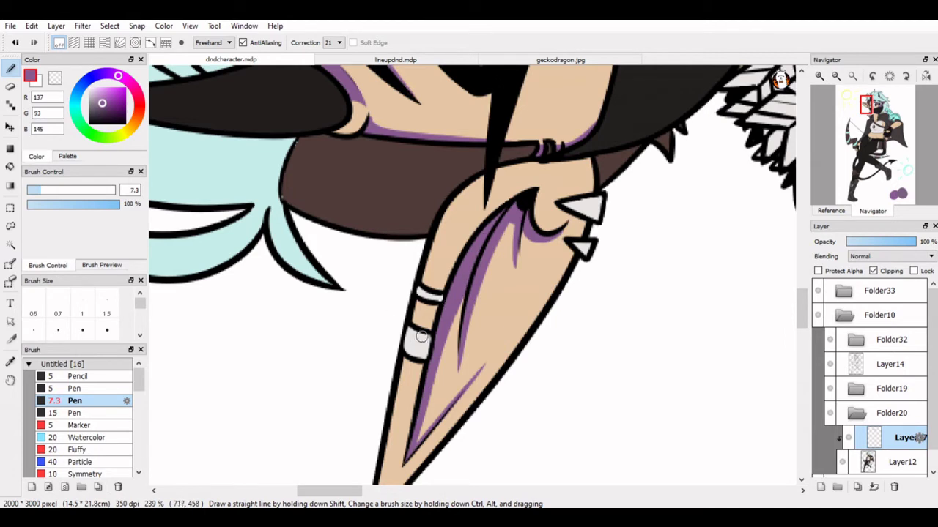
mouse_move(421, 336)
left_mouse_down()
mouse_move(419, 311)
mouse_move(453, 314)
left_mouse_up()
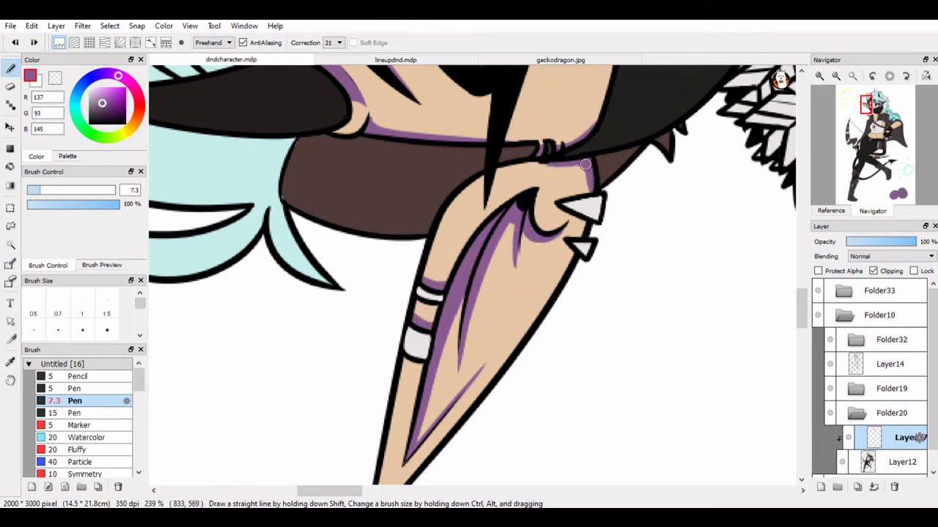
left_click_drag(591, 161, 586, 220)
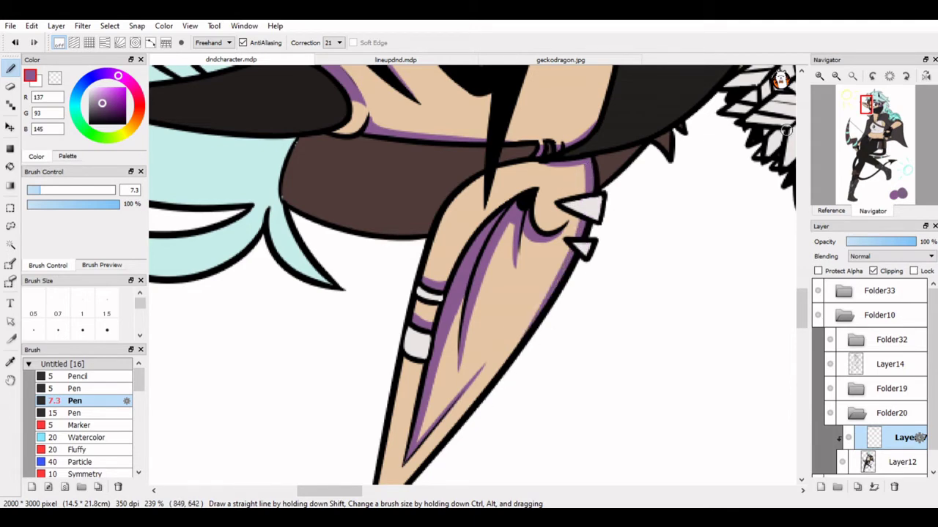
Touch up the purple shading along the far eye's lower rim and set the shading layer's blending mode to Multiply
left_click_drag(785, 131, 706, 279)
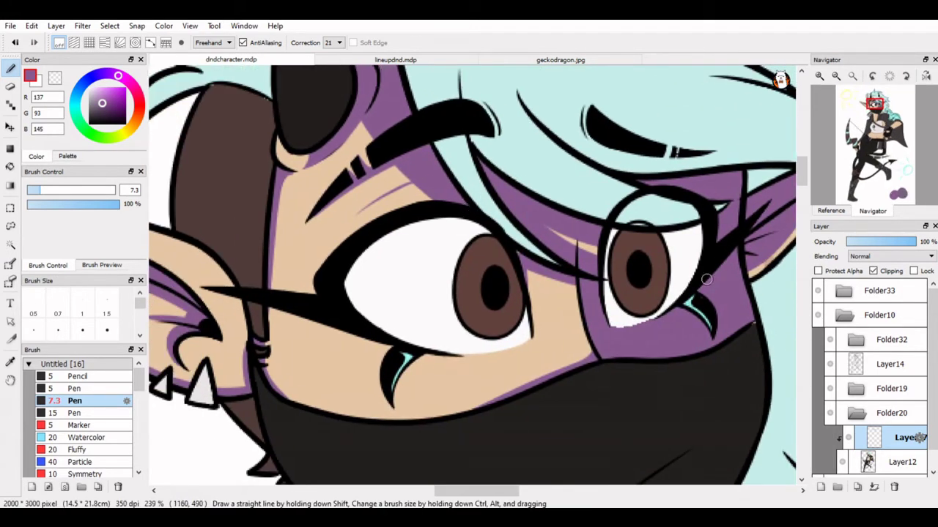
scroll(614, 321, "up", 6)
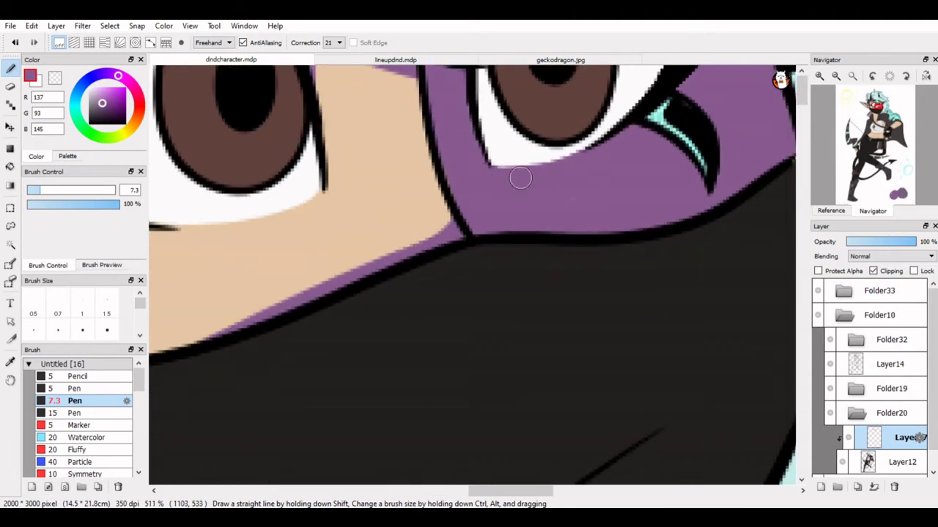
left_click_drag(520, 178, 592, 126)
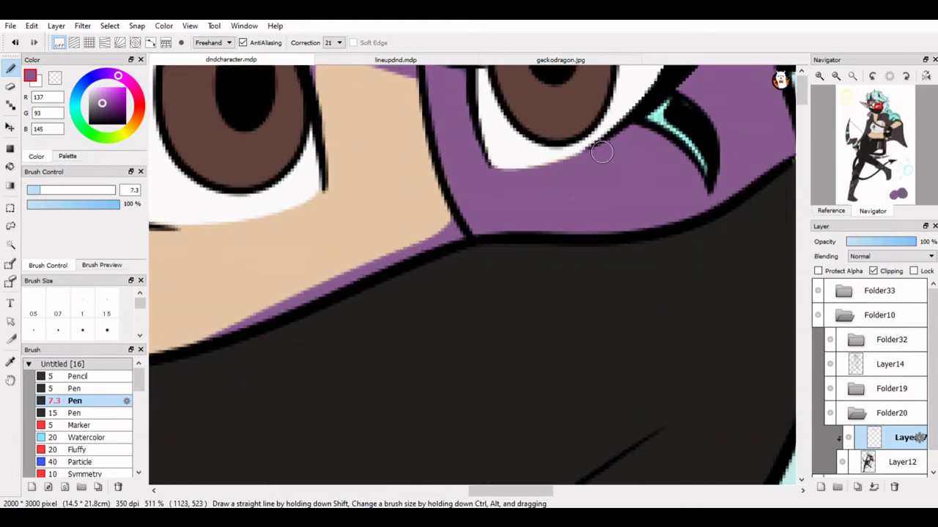
key("Down")
scroll(523, 146, "down", 6)
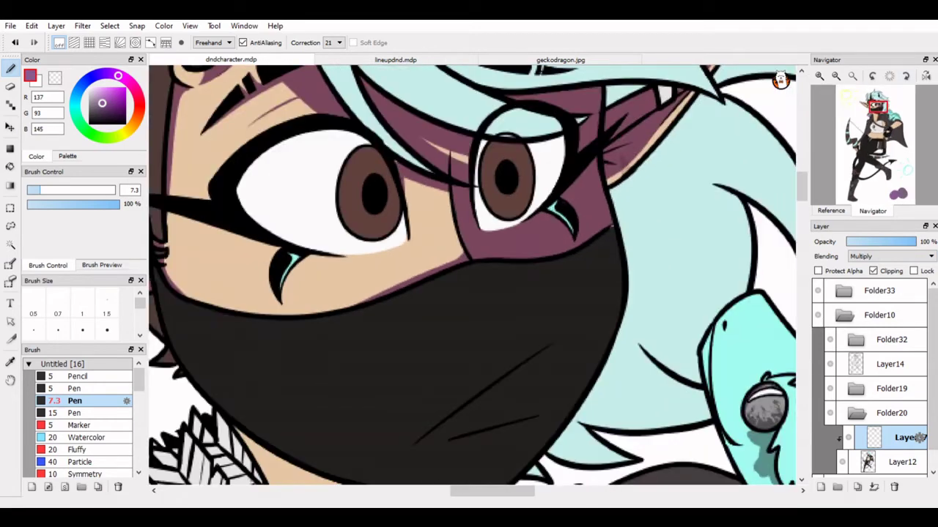
Set the shading layer's blending mode to Normal and touch up the mask's far upper corner with its black on the flat-colour layer
key("Up")
left_click(610, 236, "alt")
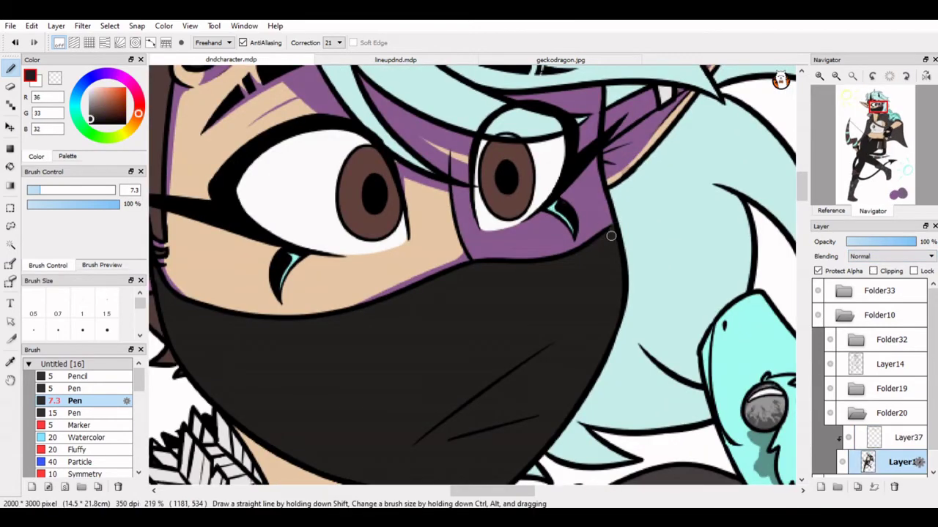
left_click(402, 167, "alt")
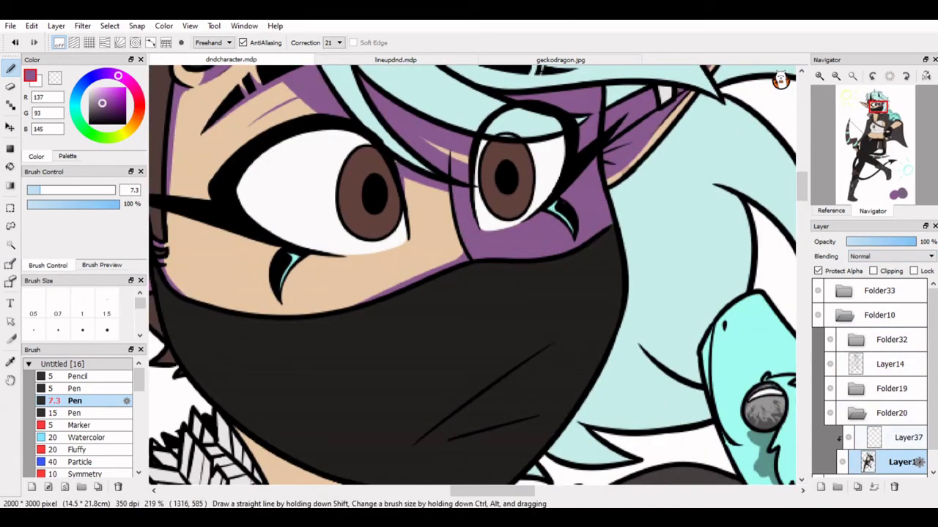
left_click(907, 437)
Paint purple shadows on the two spike earrings hanging from the near ear
left_click_drag(875, 117, 869, 115)
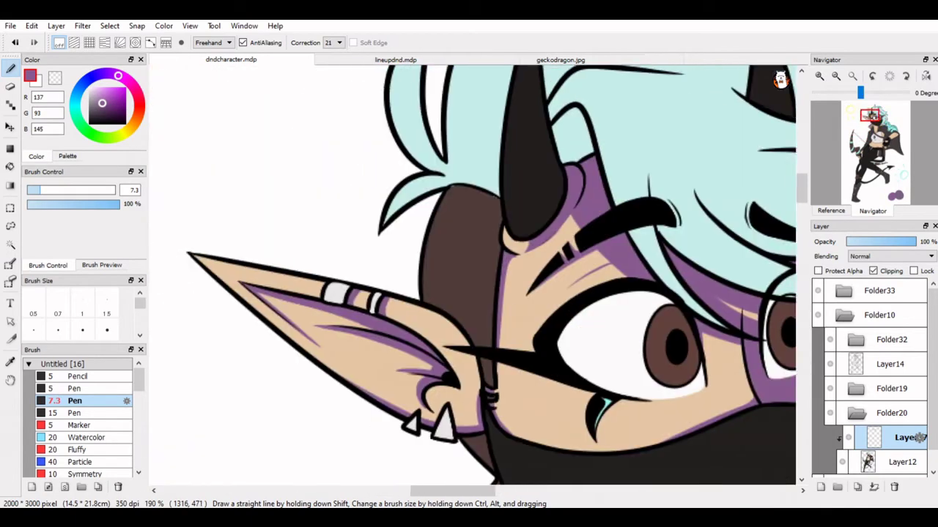
scroll(599, 254, "up", 2)
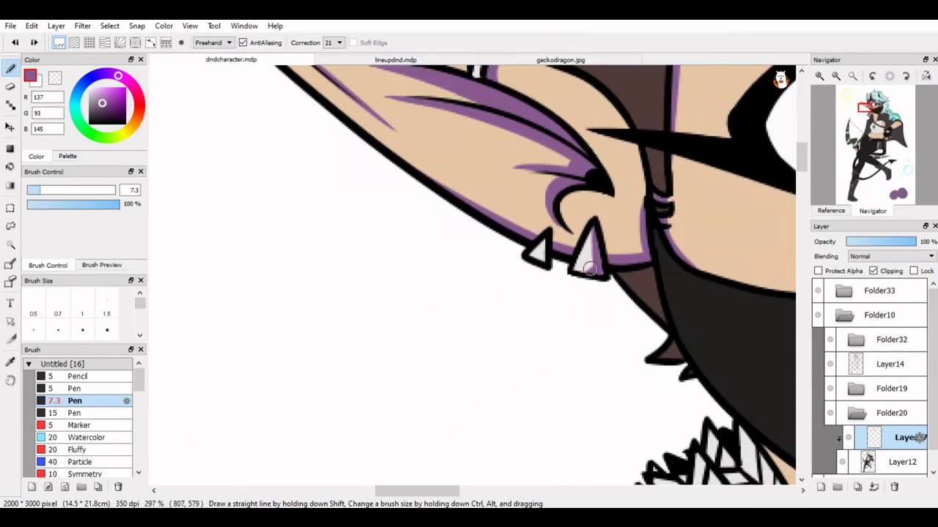
scroll(579, 219, "down", 2)
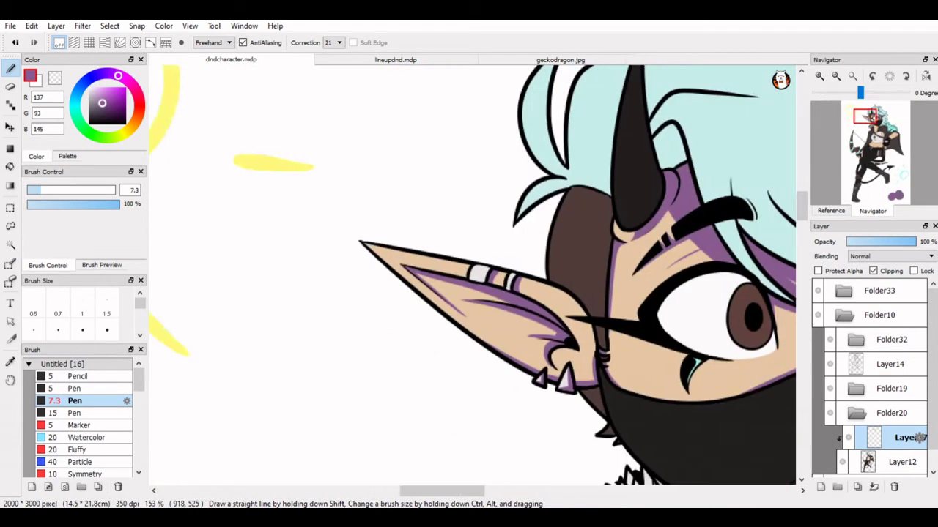
Shade the far sides of the near ear's two white cuffs purple with the 7.3 Pen
scroll(389, 169, "up", 4)
left_click_drag(401, 126, 383, 172)
left_click_drag(313, 108, 301, 144)
key("ctrl+z")
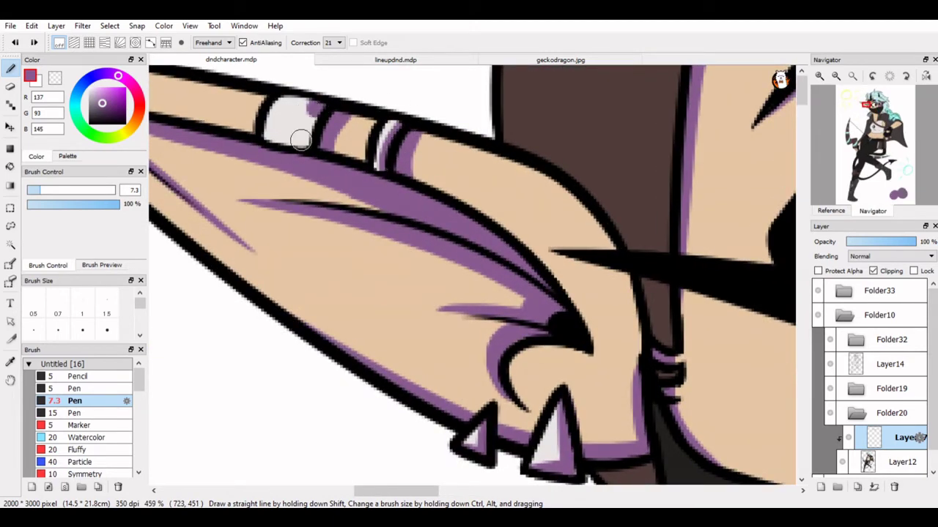
left_click_drag(316, 107, 302, 146)
scroll(395, 173, "down", 3)
scroll(422, 352, "up", 3)
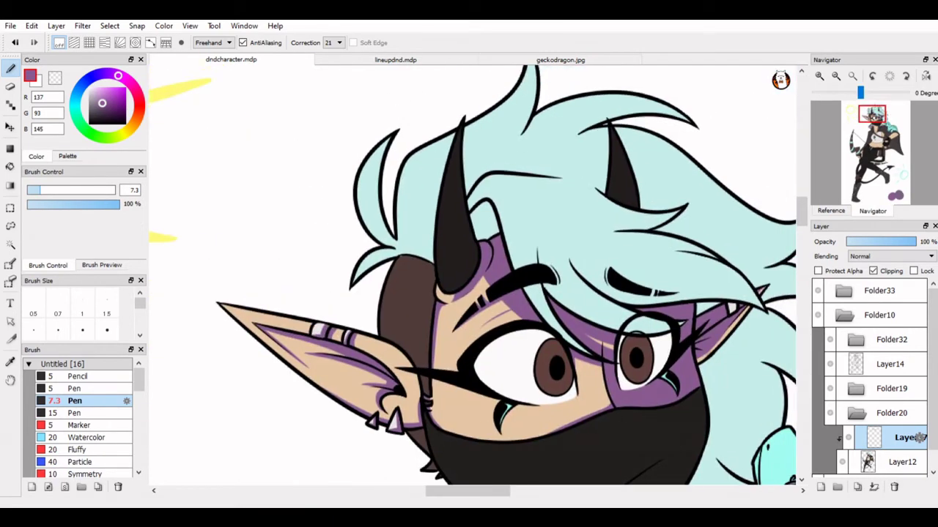
Refine the purple shadow between the near horn and eyebrow and touch up the undercut's top edge in brown on the flat-colour layer
left_click_drag(394, 357, 434, 360)
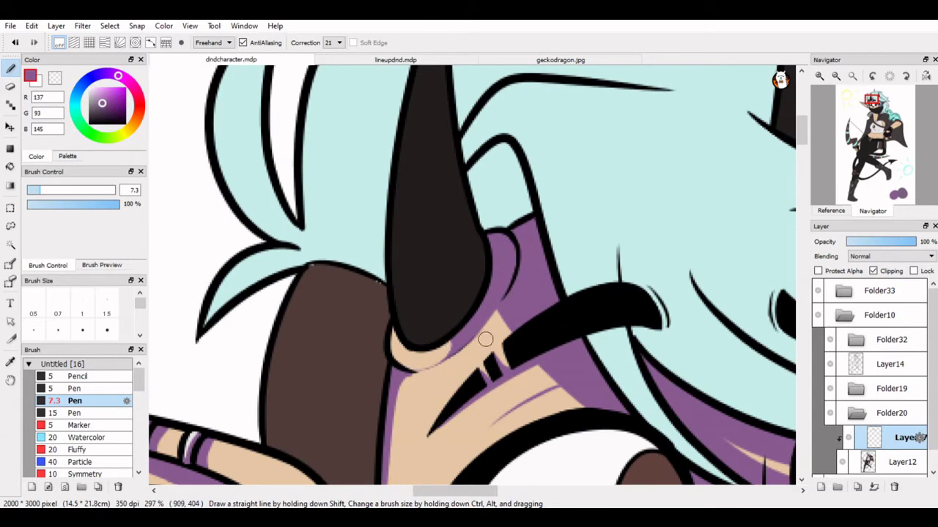
key("ctrl+z")
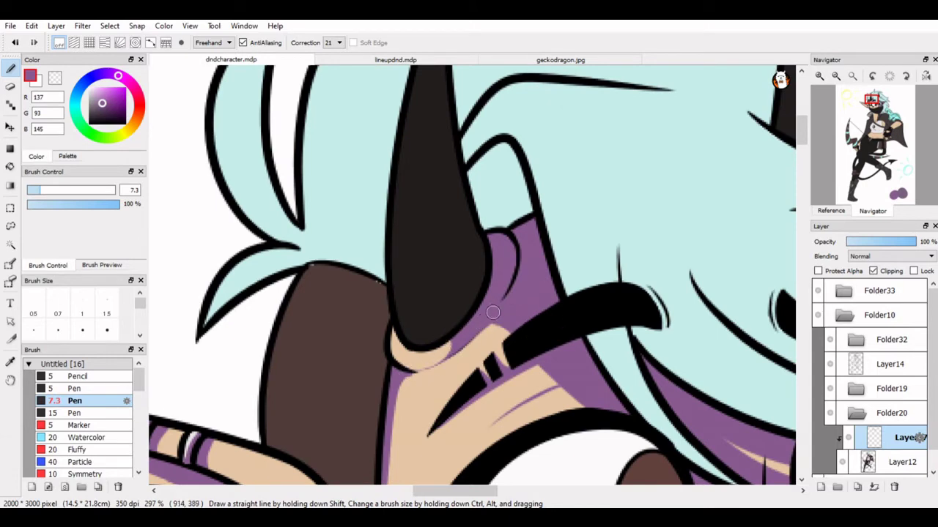
scroll(484, 150, "down", 2)
left_click(902, 462)
left_click(349, 270, "alt")
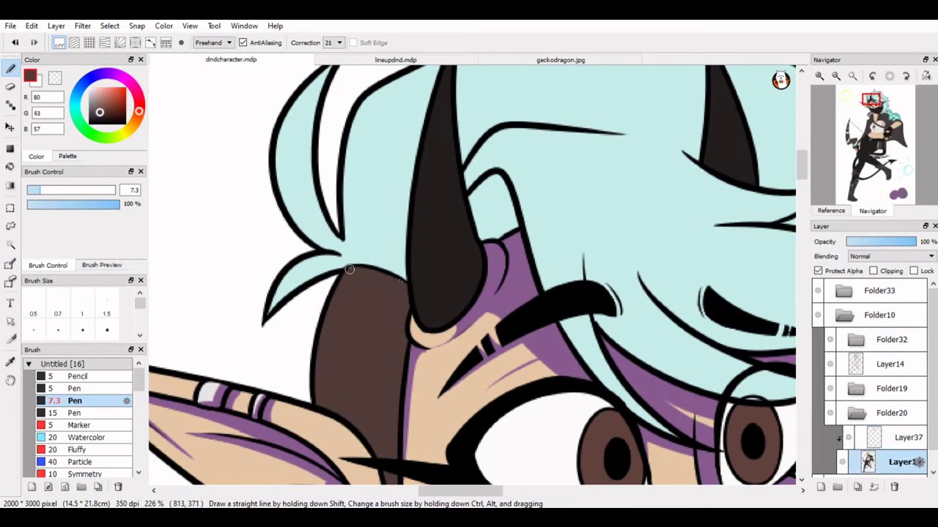
left_click(518, 279, "alt")
left_click(902, 437)
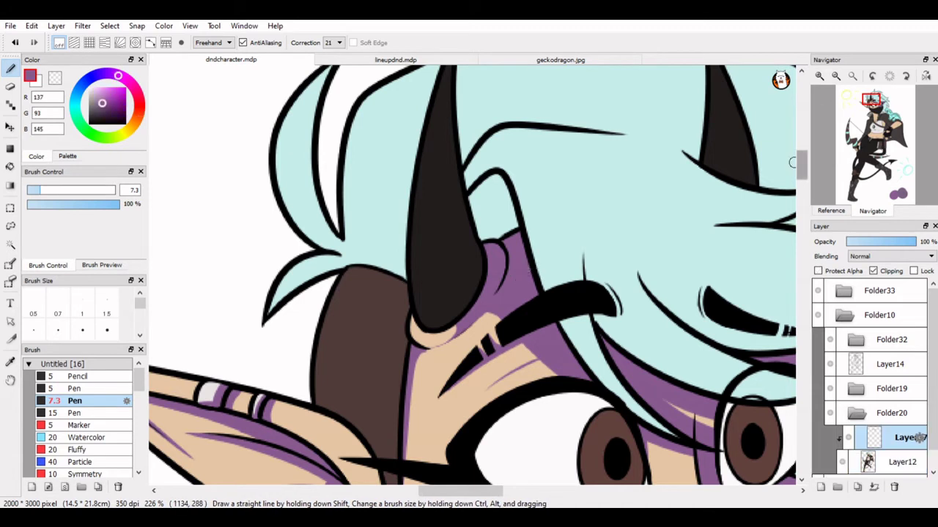
Paint a tapering purple shadow down the side of each horn, from the tip to the base, on the shading layer
scroll(454, 220, "up", 3)
left_click_drag(476, 377, 449, 157)
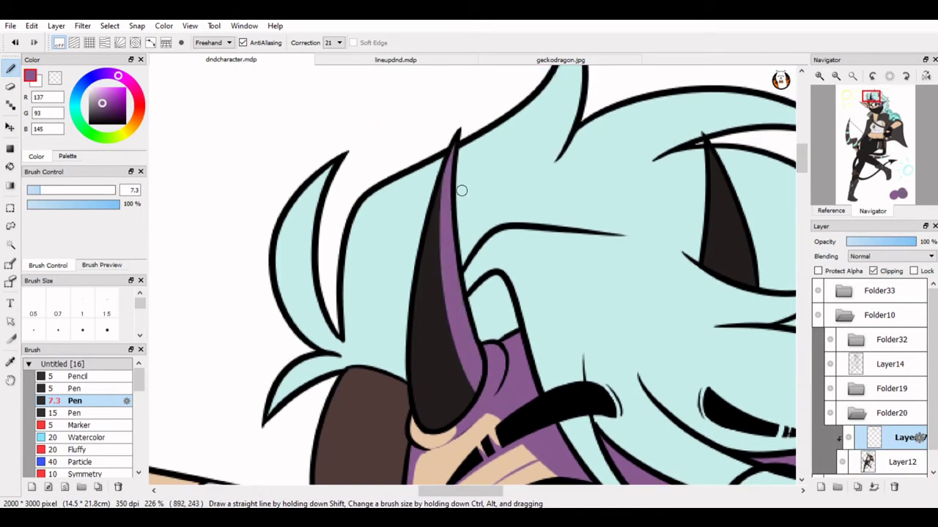
left_click_drag(462, 191, 465, 337)
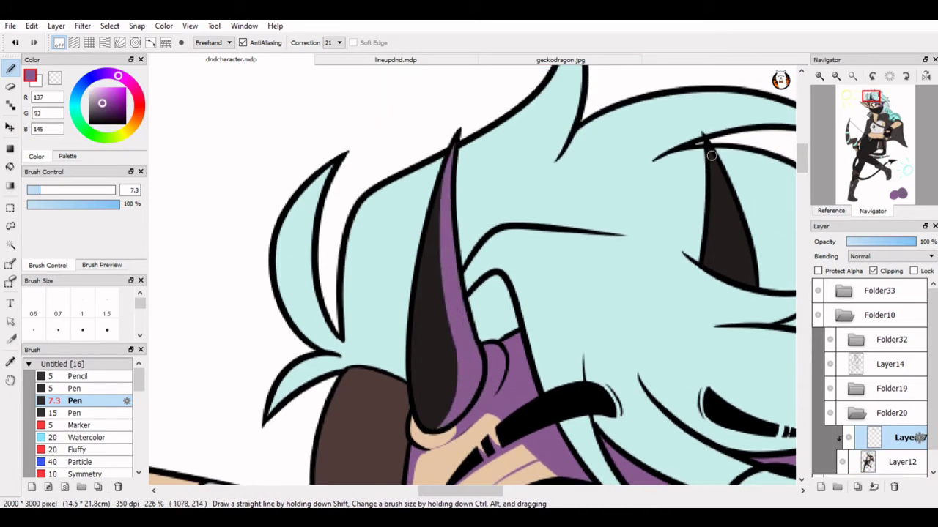
mouse_move(712, 154)
left_mouse_down()
mouse_move(747, 290)
mouse_move(736, 209)
mouse_move(750, 257)
mouse_move(737, 248)
mouse_move(714, 159)
mouse_move(722, 262)
mouse_move(725, 187)
left_mouse_up()
scroll(743, 281, "down", 3)
scroll(473, 227, "up", 3)
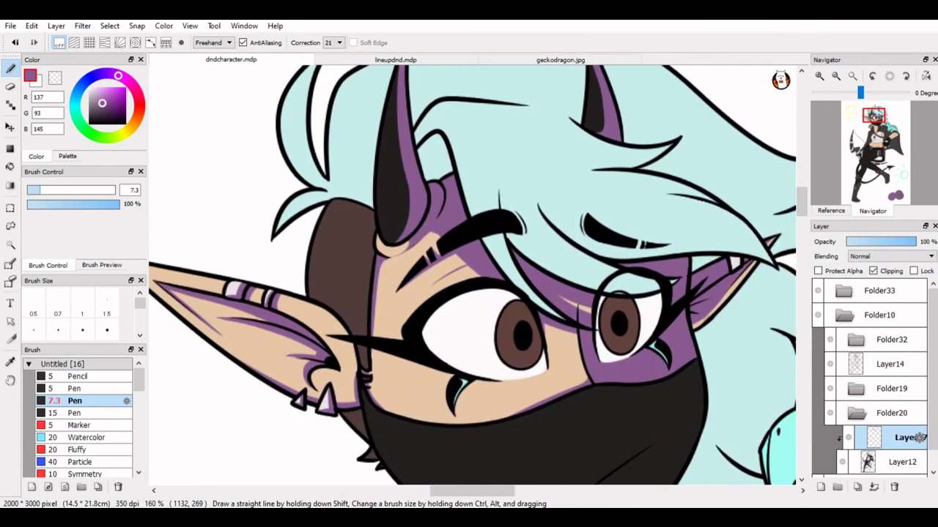
mouse_move(472, 227)
left_mouse_down()
mouse_move(515, 257)
mouse_move(512, 264)
mouse_move(485, 216)
mouse_move(489, 275)
mouse_move(474, 234)
left_mouse_up()
scroll(474, 234, "down", 3)
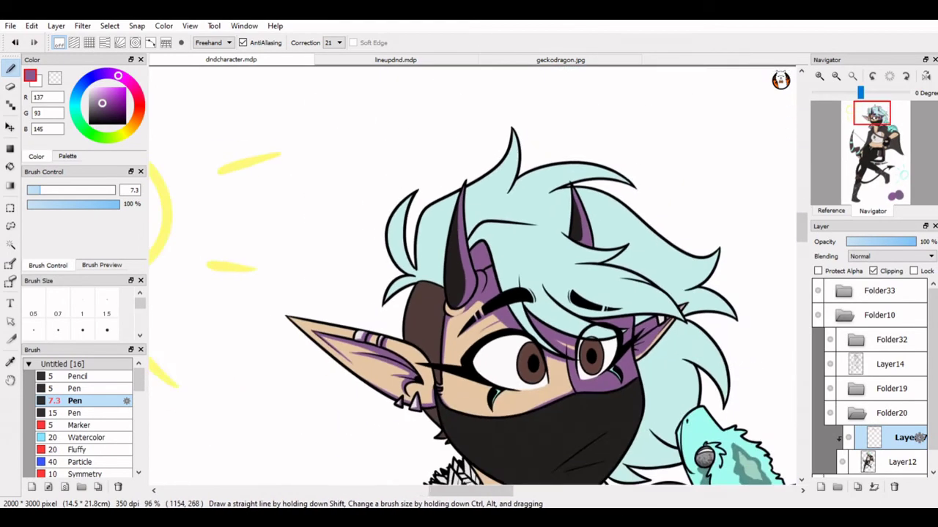
Draw a purple shadow boundary down the face mask from the nose bridge, across the creases, to the chin
scroll(483, 279, "up", 2)
scroll(549, 205, "up", 2)
key("ctrl+z")
mouse_move(545, 195)
left_mouse_down()
mouse_move(582, 226)
mouse_move(578, 234)
left_mouse_up()
left_click_drag(579, 234, 568, 345)
key("ctrl+z")
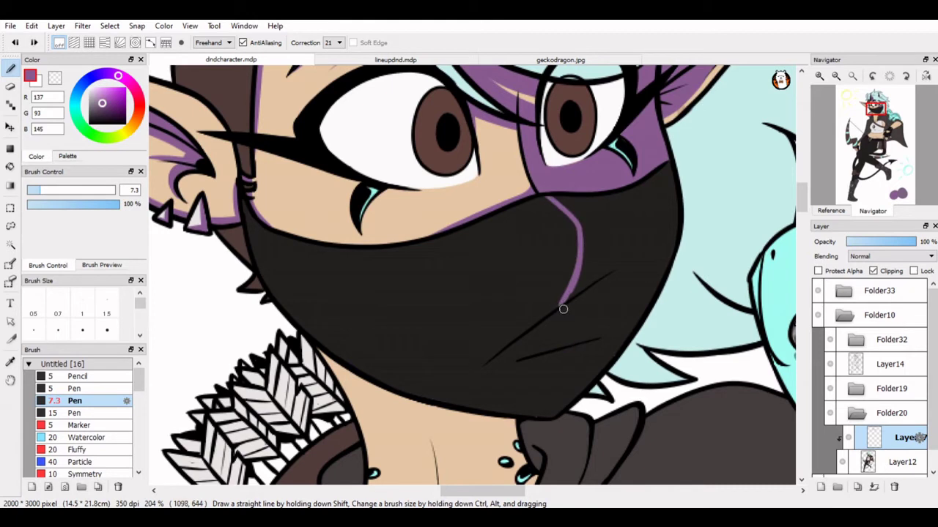
mouse_move(559, 305)
left_mouse_down()
mouse_move(569, 348)
mouse_move(553, 418)
left_mouse_up()
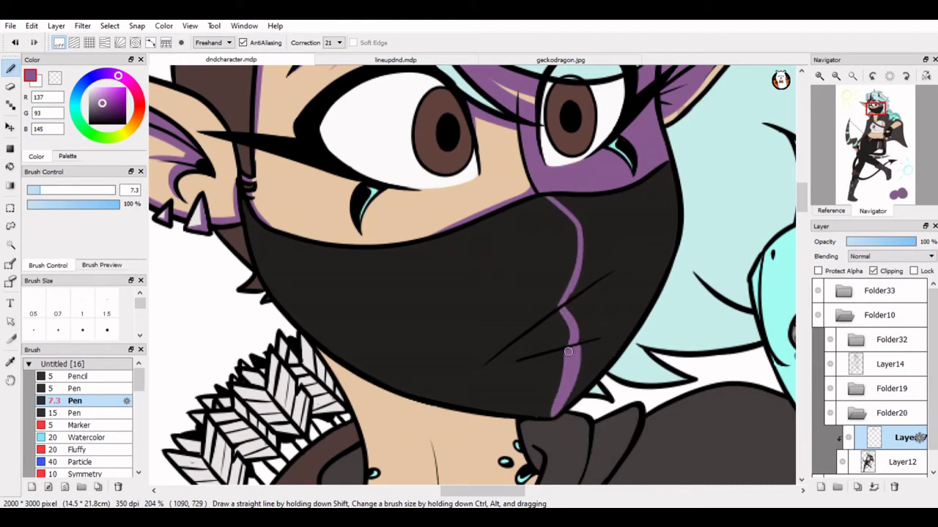
Touch up the mask's chin corner in black on the flat-colour layer, and fill the mask's far side purple on the shading layer
key("ctrl+Down")
left_click(615, 346, "alt")
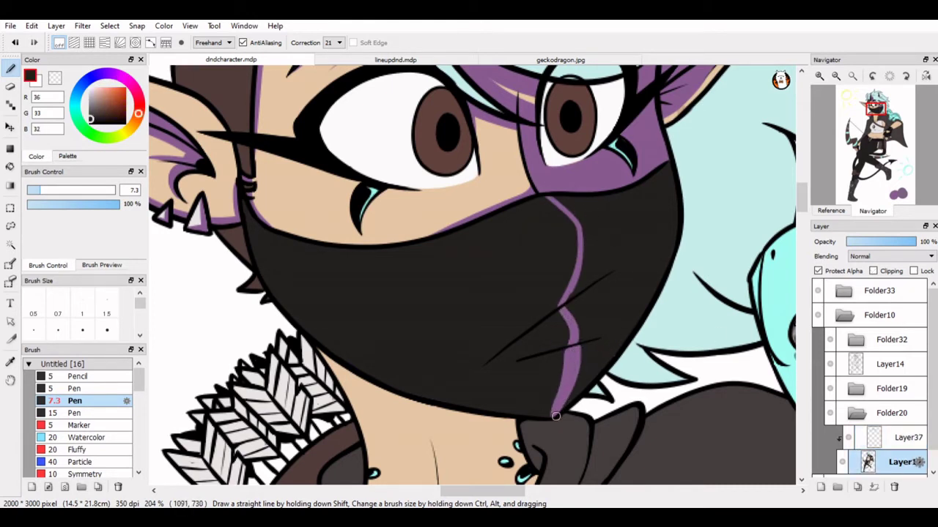
left_click(565, 377, "alt")
key("ctrl+Up")
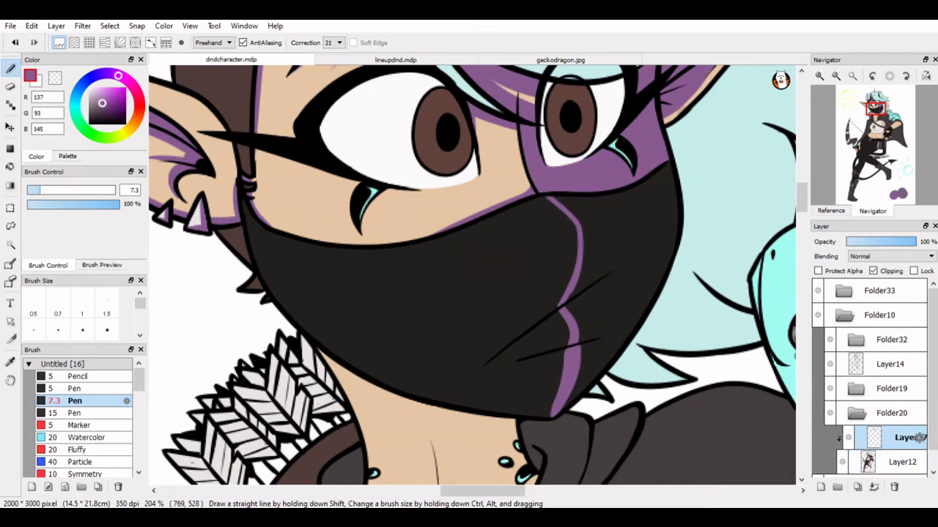
key("g")
left_click(602, 268)
key("b")
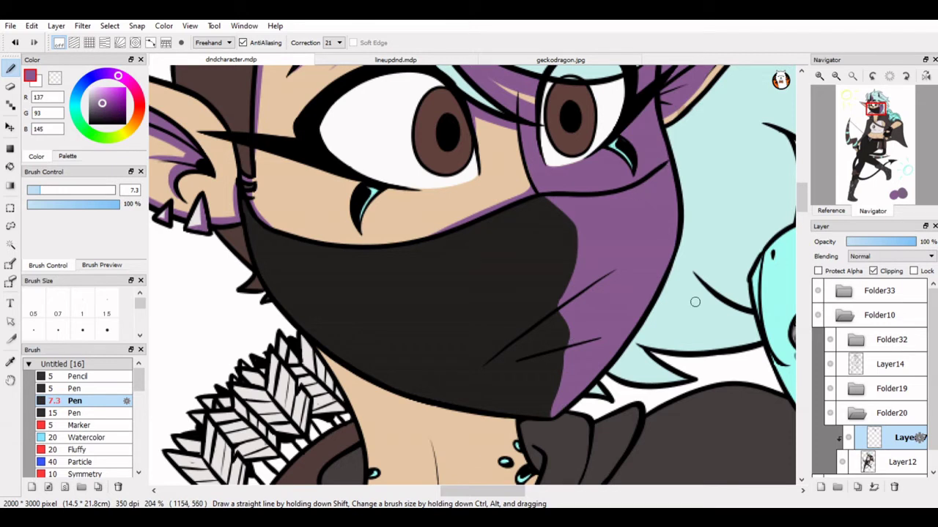
Sharpen the mask shadow's boundary, extend it between the crease lines and add a thin purple shadow along the mask's lower edge
left_click_drag(583, 240, 572, 271)
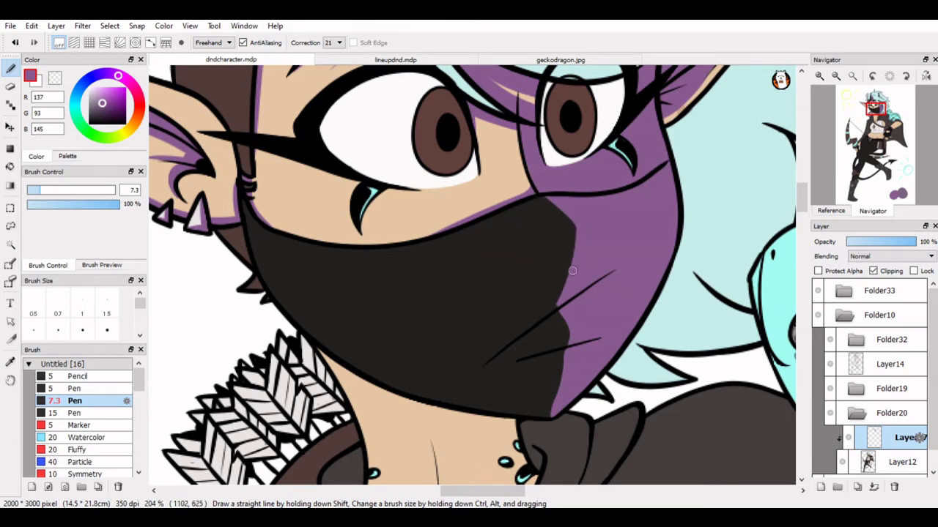
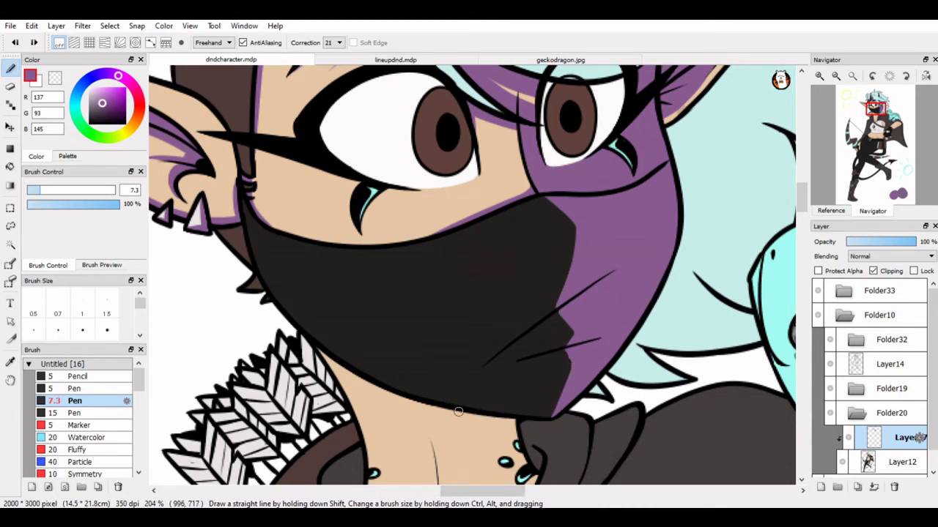
left_click_drag(418, 398, 575, 397)
left_click_drag(480, 223, 549, 194)
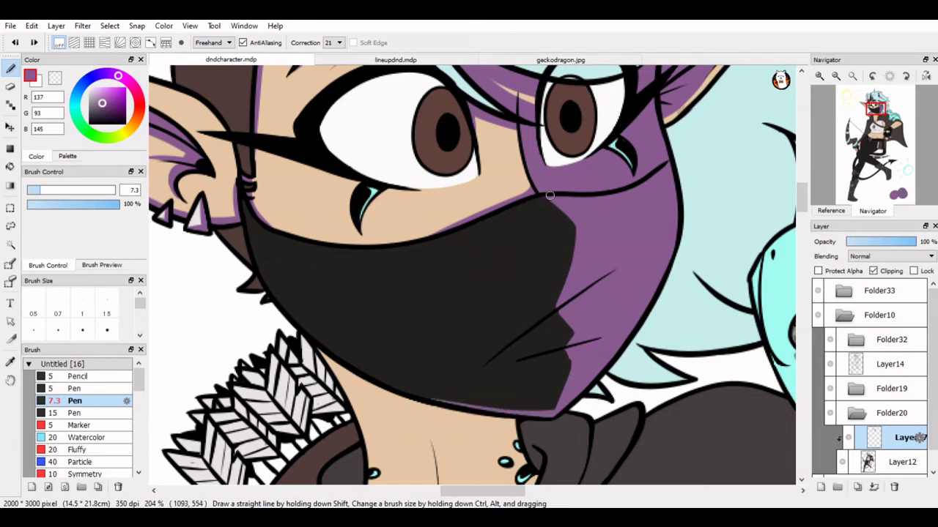
mouse_move(564, 295)
left_mouse_down()
mouse_move(499, 350)
mouse_move(566, 296)
mouse_move(552, 315)
mouse_move(495, 356)
mouse_move(609, 288)
left_mouse_up()
key("ctrl+z")
scroll(572, 337, "down", 3)
scroll(289, 221, "up", 2)
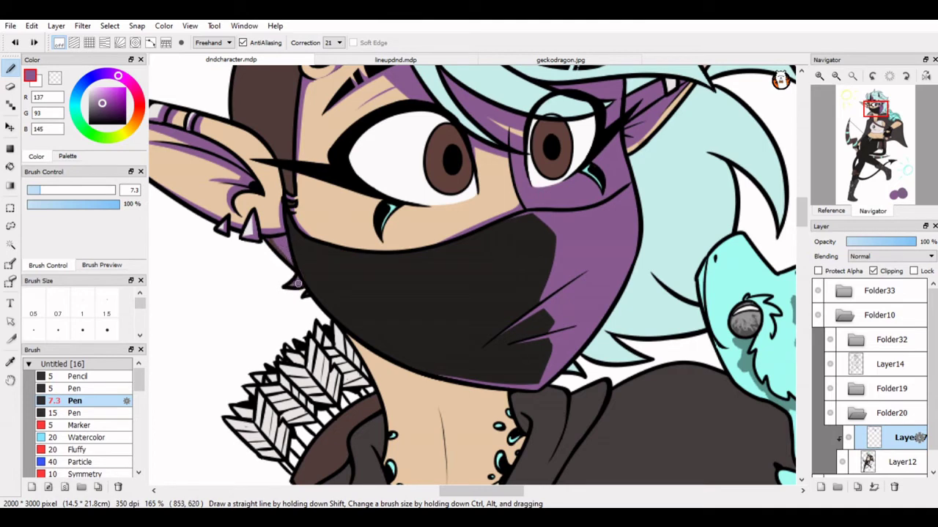
Shade the brown undercut's inner side, base and top edge purple, along with the small hair lock beside the near horn
scroll(297, 302, "down", 1)
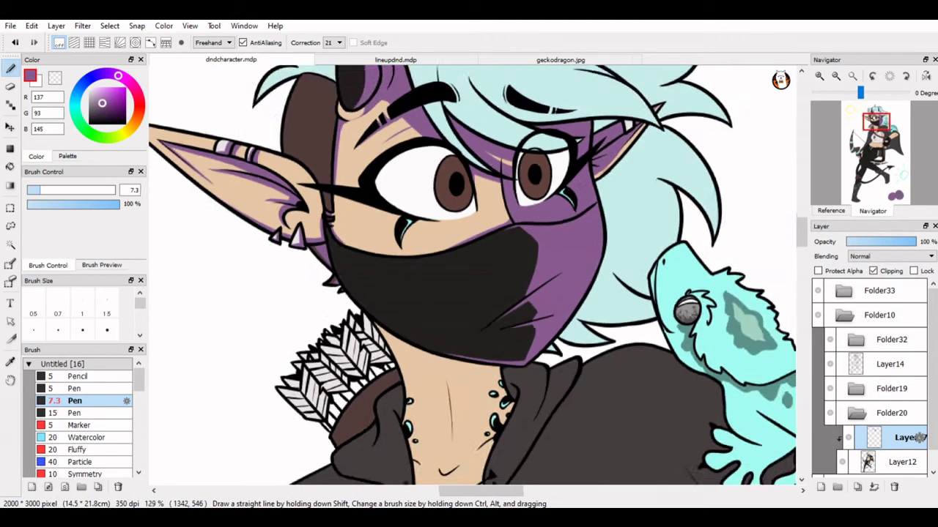
scroll(429, 394, "up", 3)
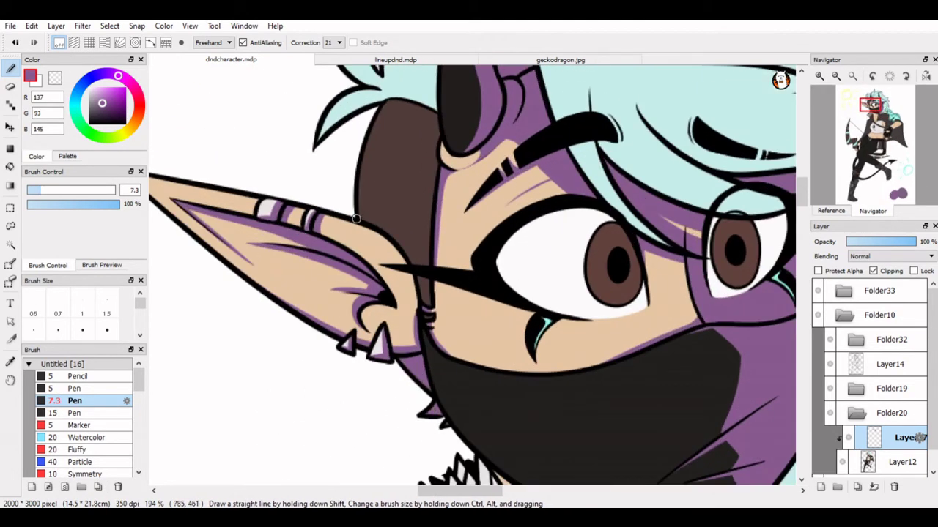
mouse_move(426, 111)
left_mouse_down()
mouse_move(400, 200)
mouse_move(373, 223)
mouse_move(410, 247)
mouse_move(427, 301)
mouse_move(423, 221)
mouse_move(439, 124)
mouse_move(430, 114)
mouse_move(433, 154)
mouse_move(405, 215)
left_mouse_up()
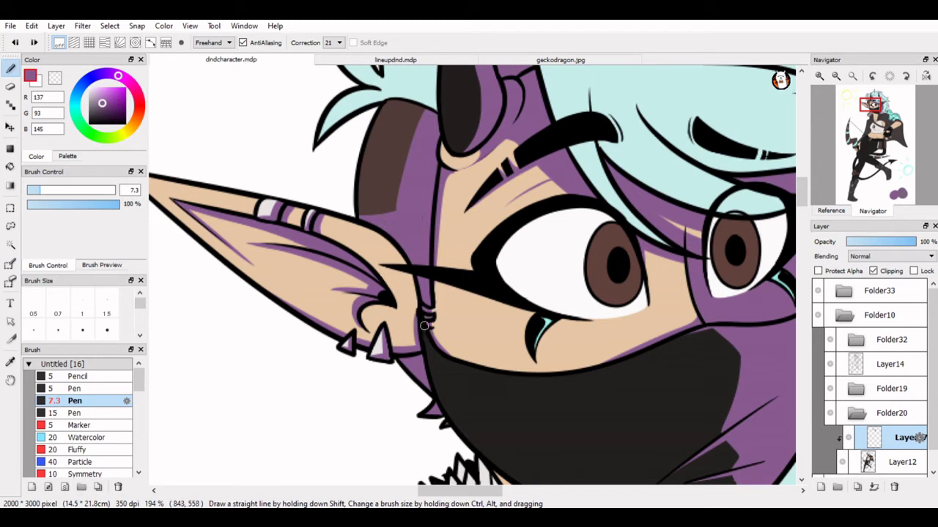
left_click_drag(422, 339, 442, 359)
key("ctrl+z")
key("ctrl+z")
scroll(463, 279, "up", 5)
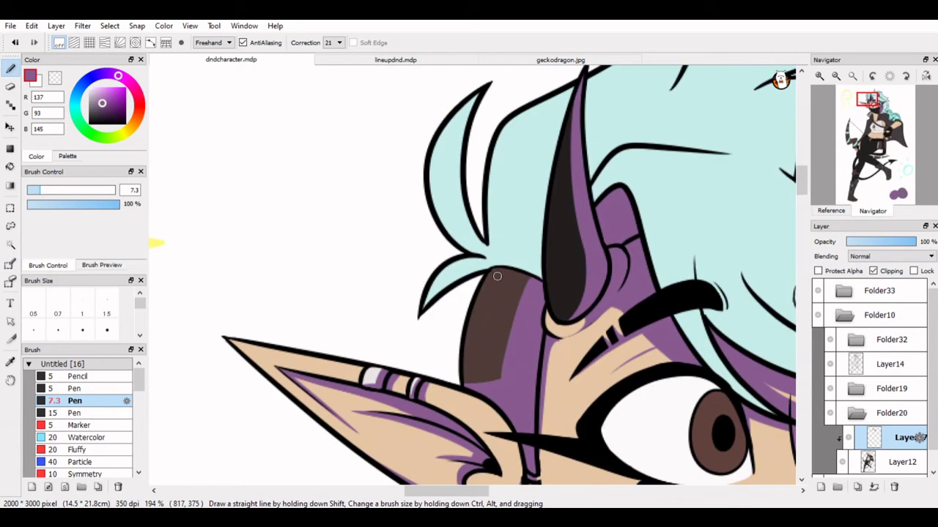
scroll(532, 303, "down", 3)
scroll(531, 303, "up", 4)
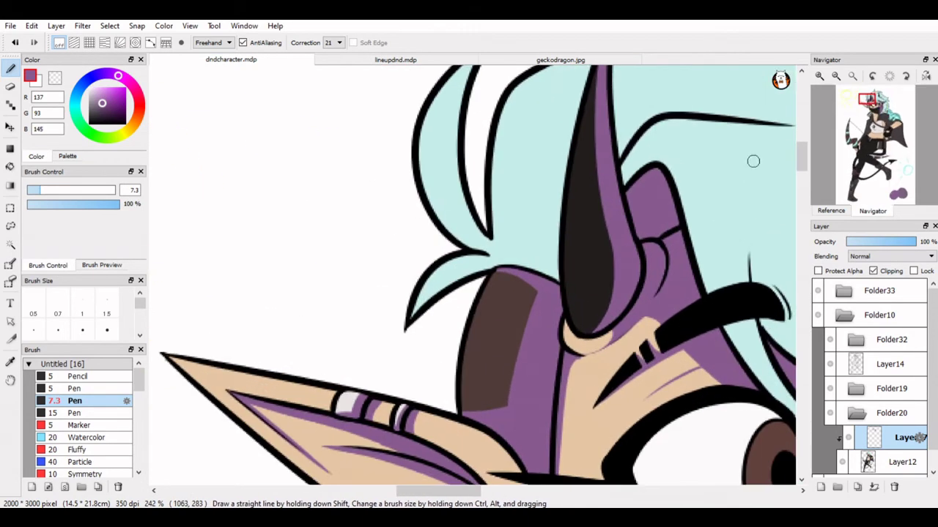
scroll(493, 265, "down", 5)
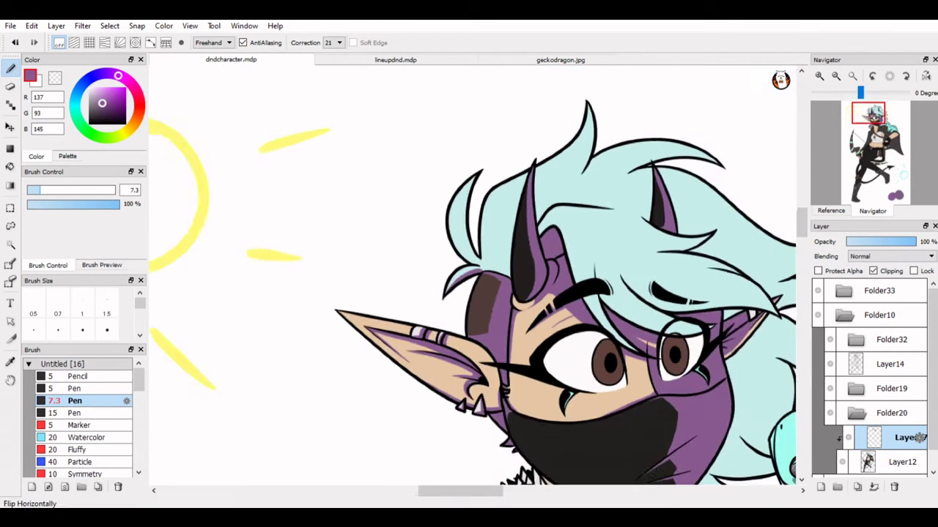
Fill the back section of hair behind the mask and far ear with purple using the Bucket tool
scroll(557, 165, "up", 4)
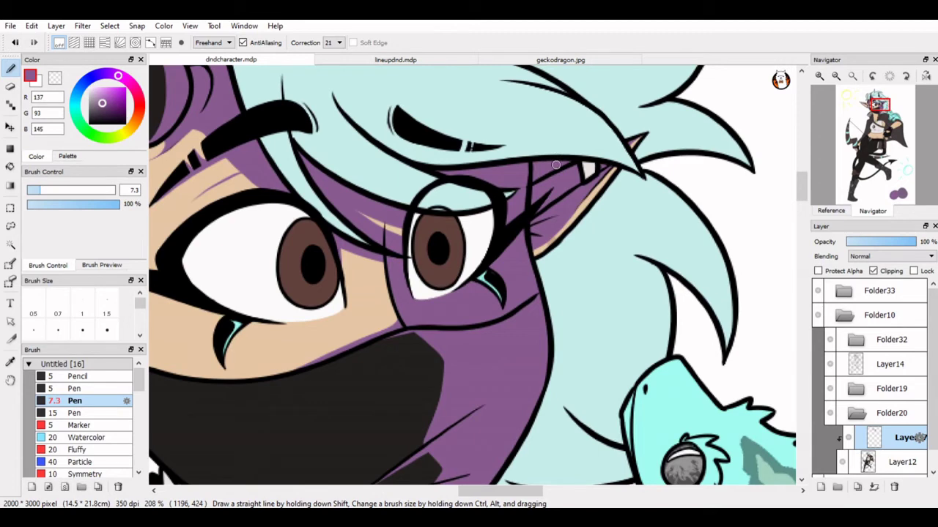
scroll(659, 132, "down", 4)
scroll(513, 220, "up", 3)
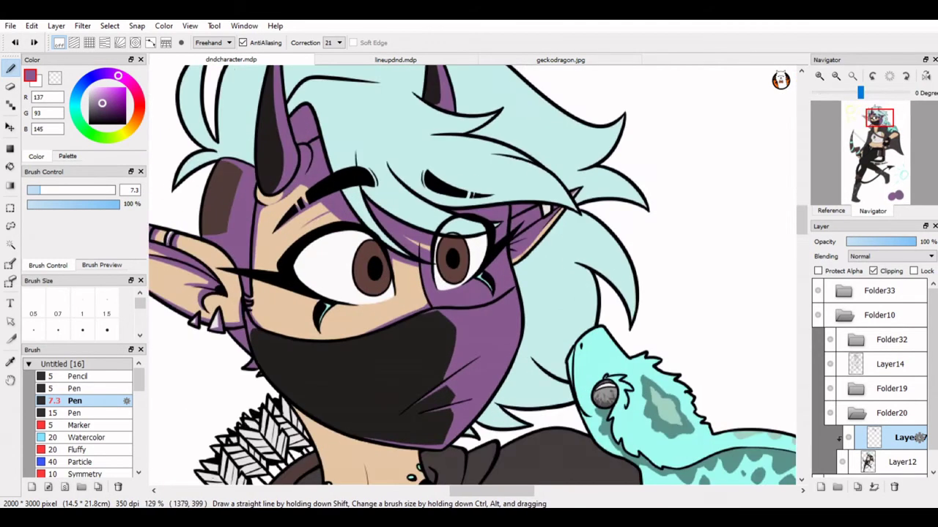
left_click(11, 167)
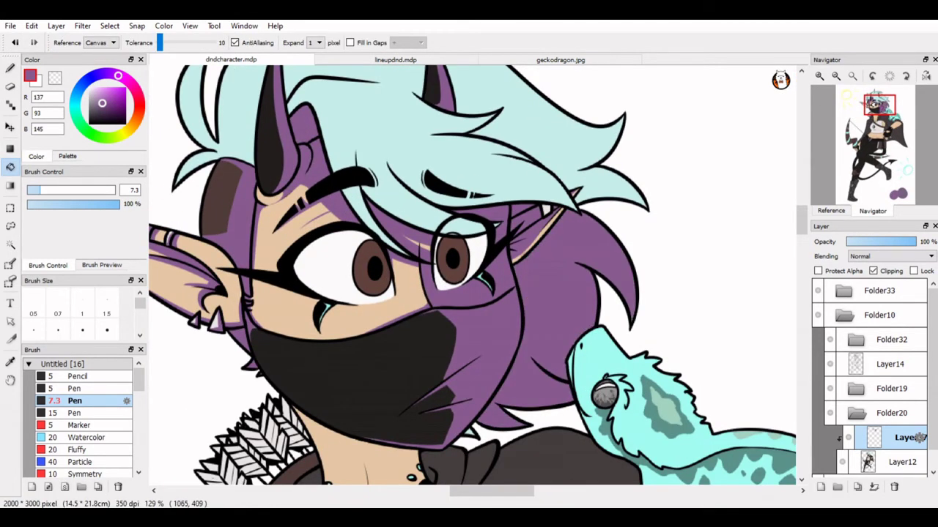
left_click(581, 293)
Clean up the purple hair edge beside the gecko and shade the hair lock behind the far ear's tip with the Pen
scroll(440, 330, "up", 2)
scroll(439, 329, "down", 3)
left_click(11, 68)
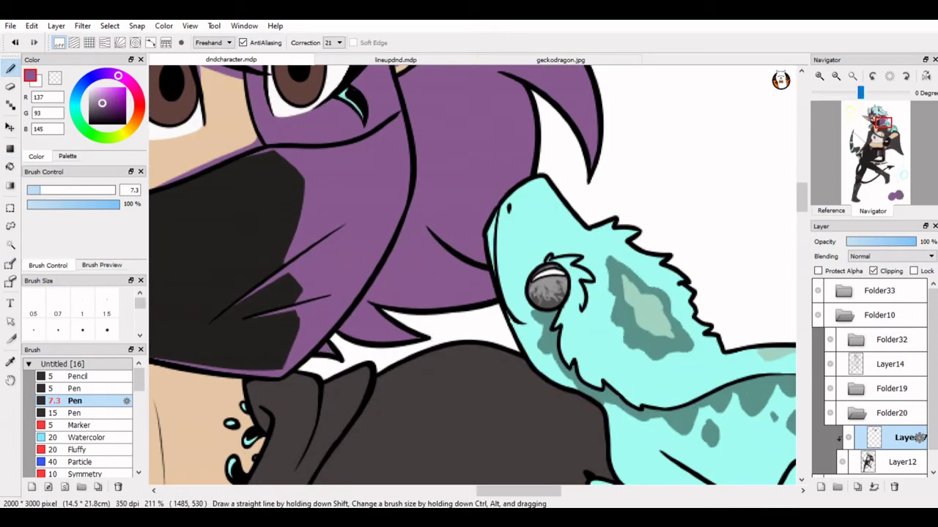
left_click_drag(490, 294, 530, 512)
mouse_move(538, 175)
left_mouse_down()
mouse_move(673, 220)
mouse_move(532, 180)
mouse_move(610, 183)
mouse_move(561, 174)
mouse_move(550, 198)
mouse_move(616, 181)
mouse_move(573, 187)
left_mouse_up()
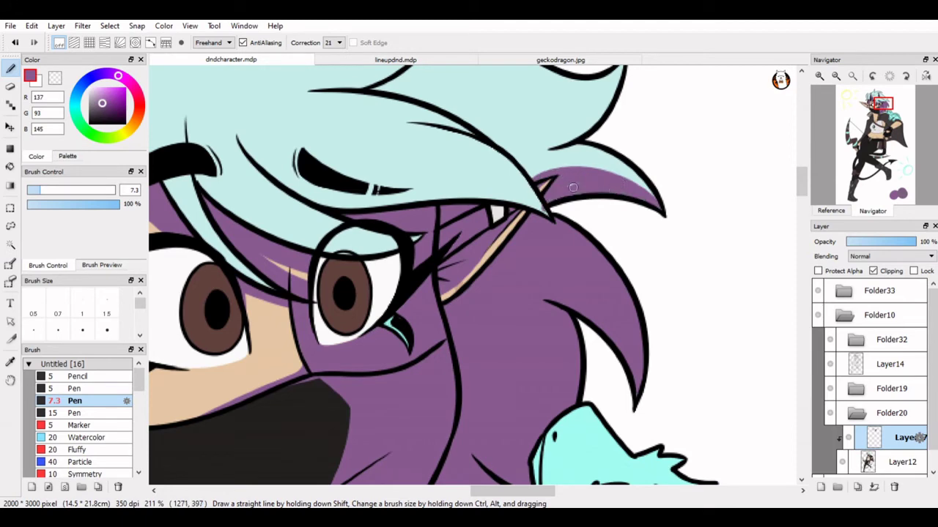
scroll(546, 210, "down", 3)
scroll(425, 237, "up", 4)
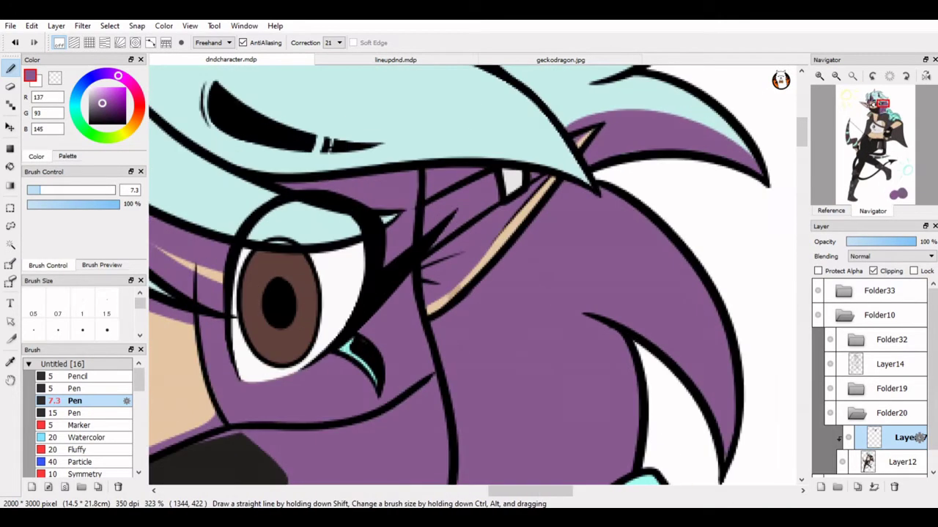
left_click_drag(505, 174, 517, 183)
key("ctrl+z")
scroll(512, 168, "up", 1)
key("ctrl+z")
scroll(531, 167, "down", 3)
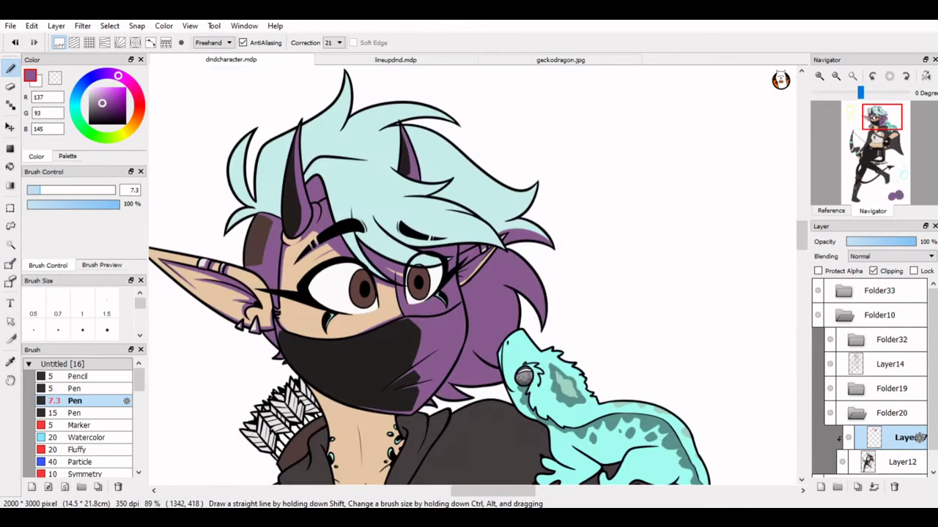
Clear a thin unshaded rim out of the purple shadow along the mask's far outer edge
scroll(428, 261, "up", 3)
scroll(469, 271, "down", 3)
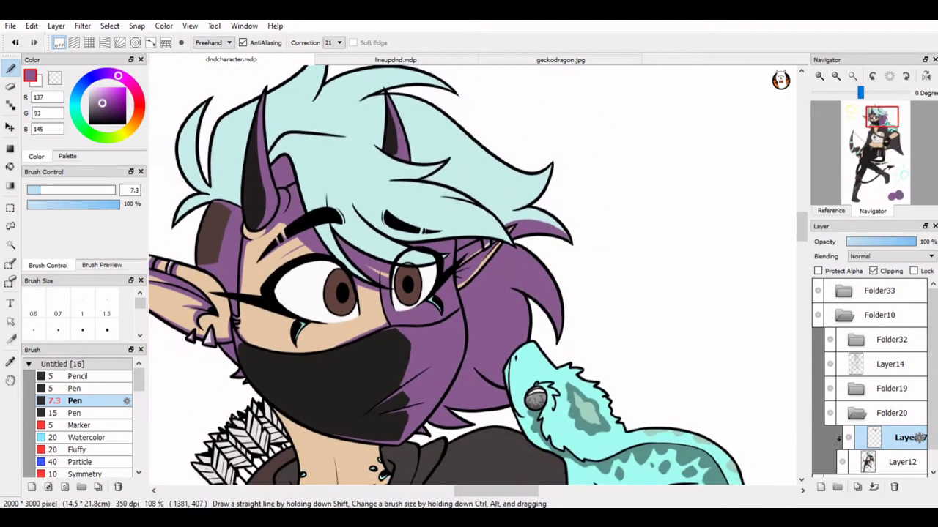
scroll(542, 86, "up", 3)
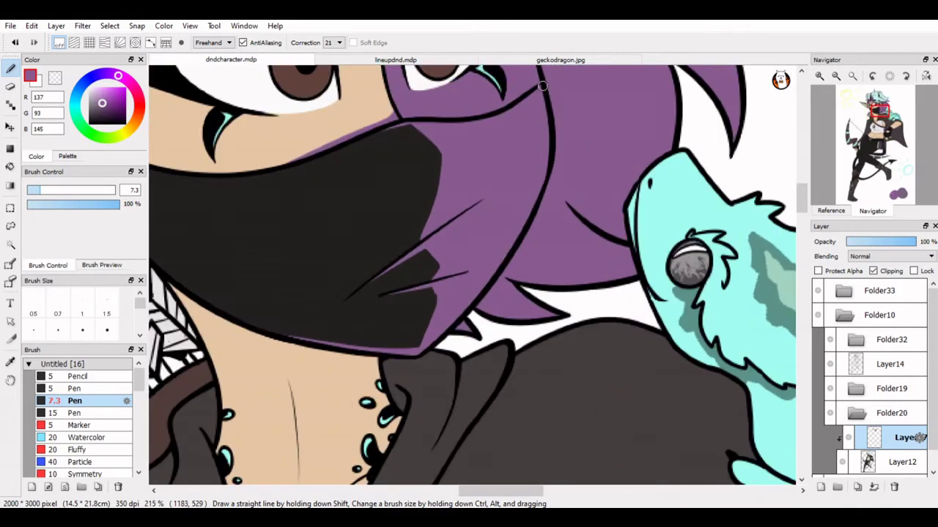
key("ctrl+z")
mouse_move(542, 87)
left_mouse_down()
mouse_move(521, 229)
mouse_move(536, 169)
mouse_move(487, 283)
left_mouse_up()
key("ctrl+z")
key("ctrl+z")
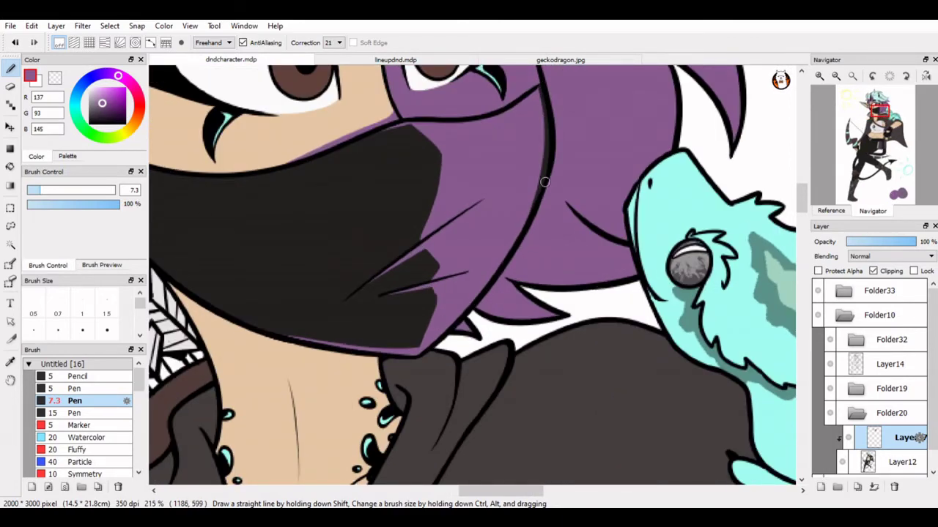
Clear a thin strip of skin from the shadow along the face's far edge, between the ear and the mask
scroll(519, 230, "down", 3)
scroll(519, 230, "up", 3)
scroll(616, 139, "down", 3)
scroll(615, 139, "up", 3)
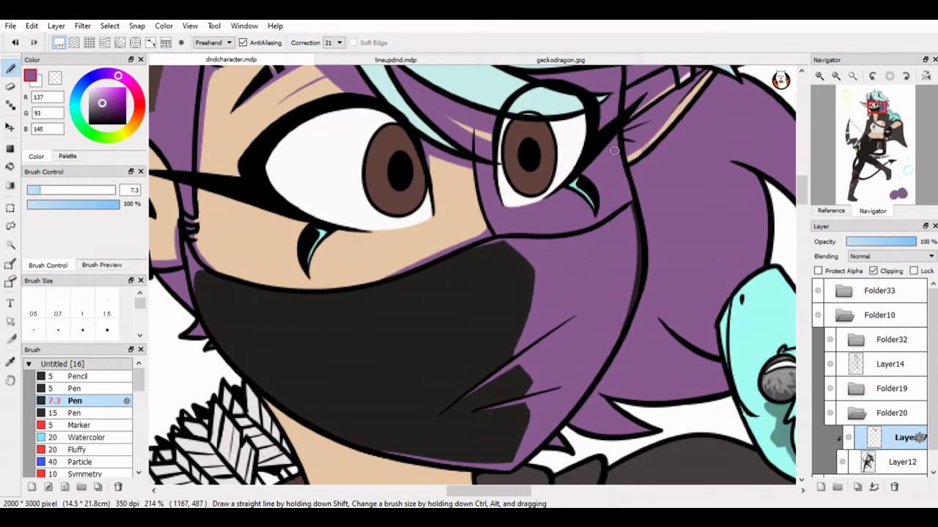
left_click_drag(622, 67, 617, 120)
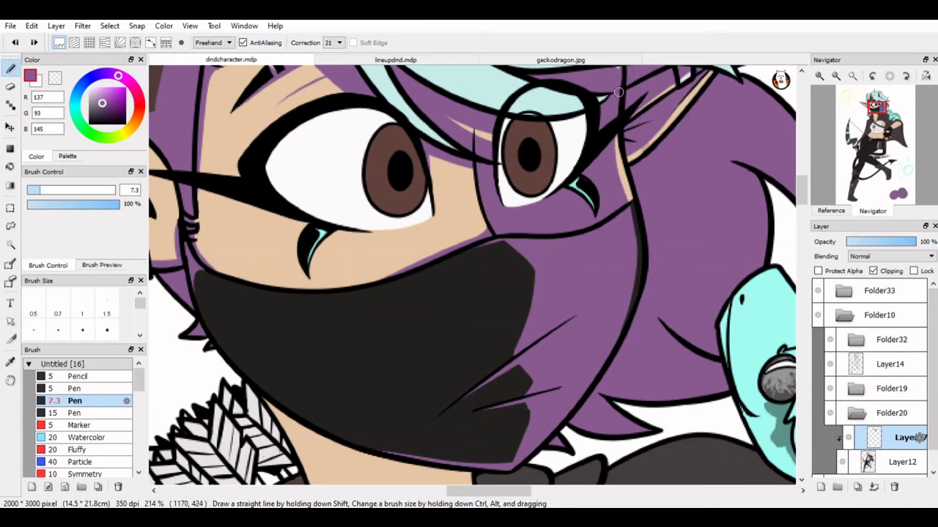
key("ctrl+z")
left_click_drag(621, 66, 616, 125)
left_click_drag(618, 88, 631, 300)
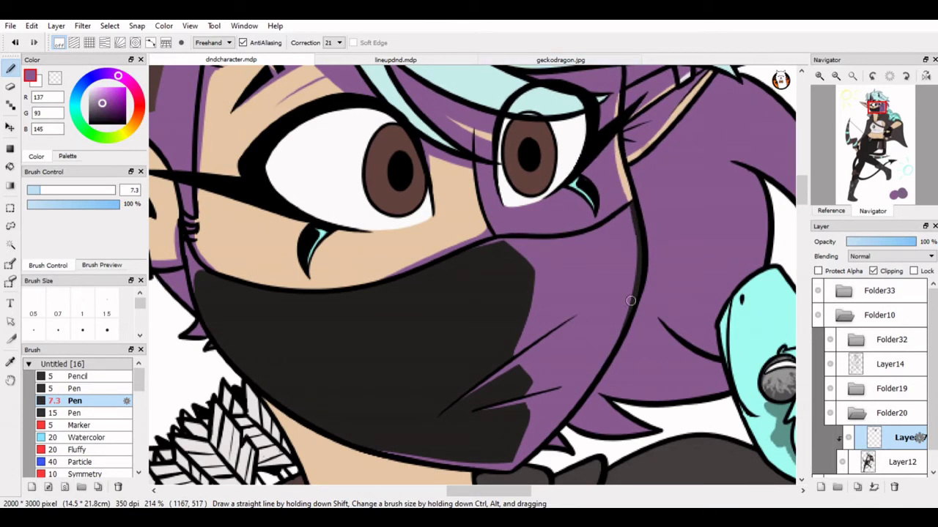
Touch up the outline at the mask's far corner in black on Layer14, and return to the clipped shading layer with the shadow purple
left_click(892, 364)
left_click(633, 212, "alt")
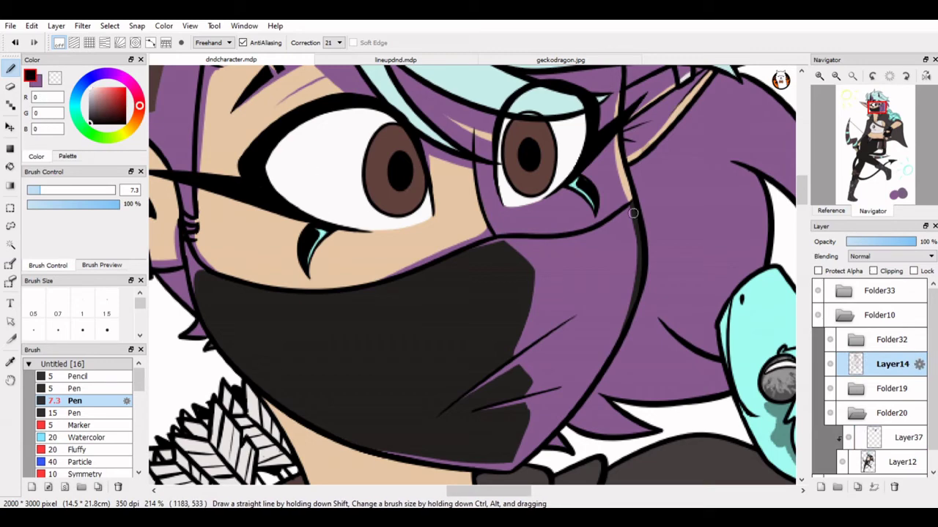
left_click(585, 129, "alt")
scroll(586, 262, "down", 5)
left_click(908, 437)
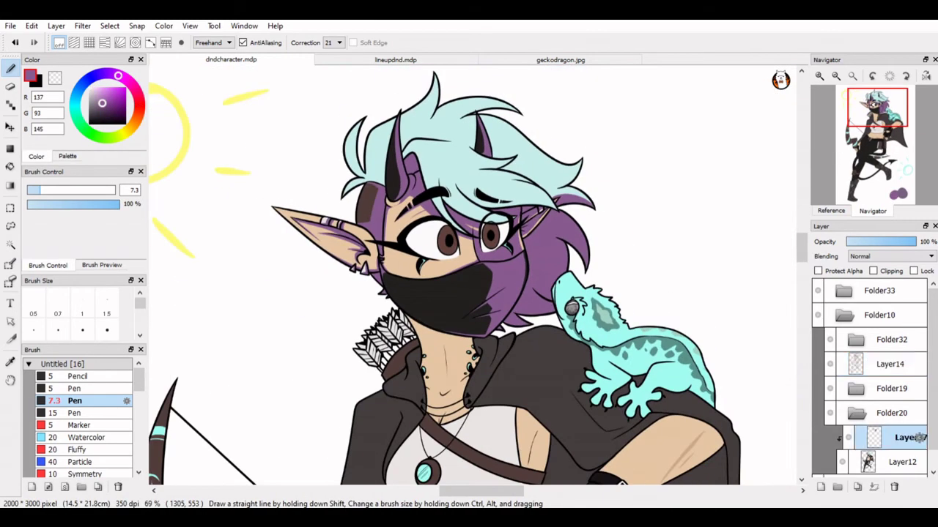
Shade the upper part of the near eye's white and iris purple, and set the shading layer's blending to Multiply
scroll(468, 280, "up", 4)
scroll(467, 280, "down", 1)
scroll(890, 256, "down", 2)
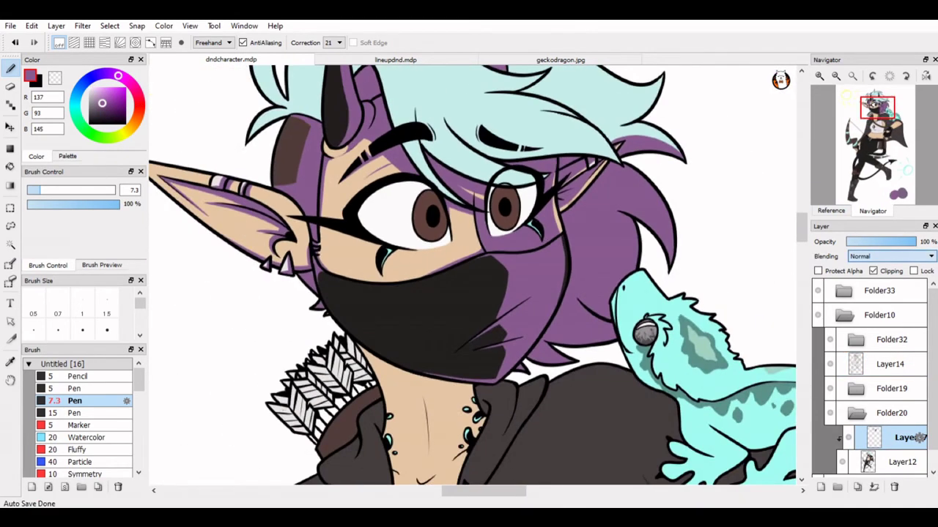
scroll(890, 256, "up", 2)
scroll(476, 241, "up", 1)
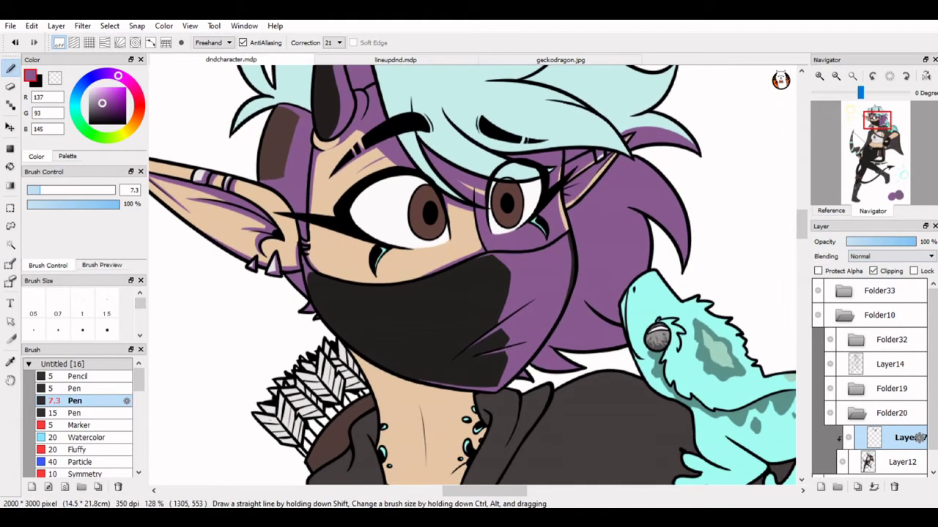
scroll(327, 186, "up", 4)
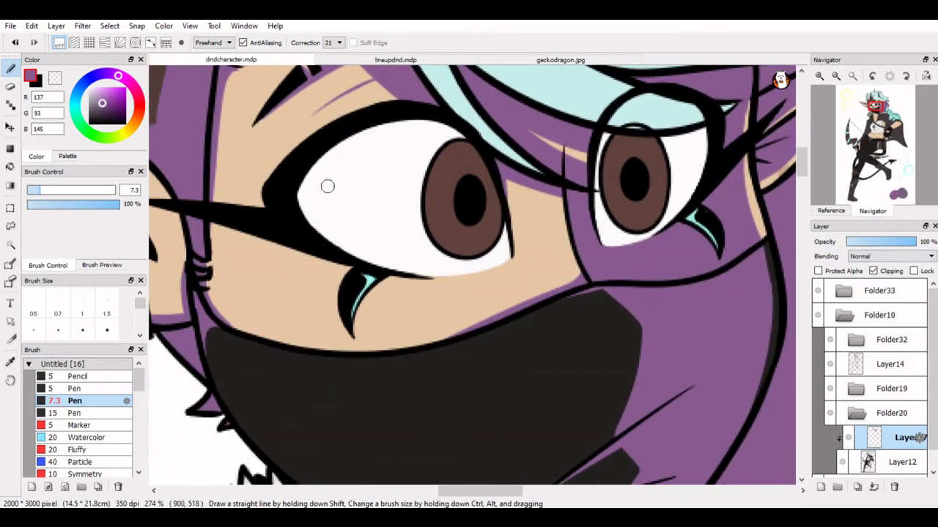
left_click_drag(291, 199, 476, 145)
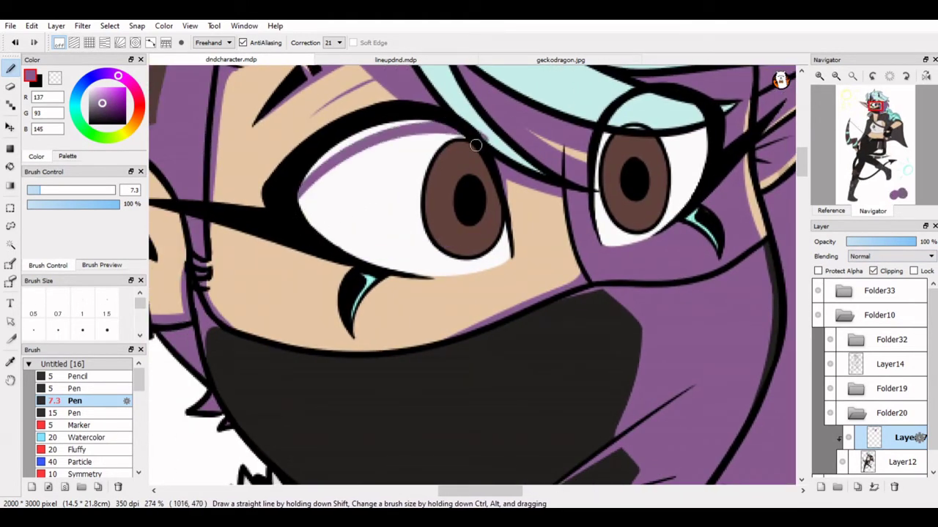
key("ctrl+z")
key("ctrl+z")
mouse_move(373, 164)
left_mouse_down()
mouse_move(295, 193)
mouse_move(463, 138)
mouse_move(292, 179)
mouse_move(390, 122)
mouse_move(452, 149)
mouse_move(352, 160)
mouse_move(368, 177)
mouse_move(371, 142)
mouse_move(281, 203)
left_mouse_up()
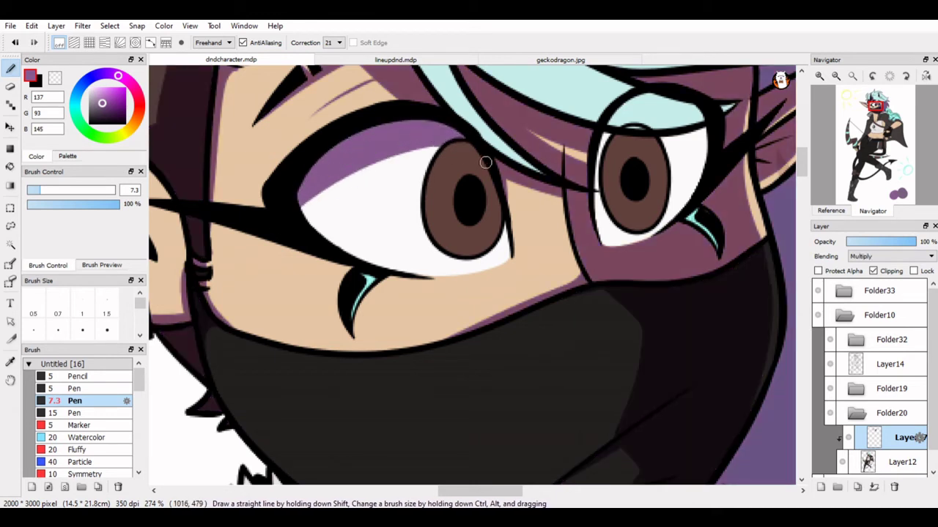
left_click_drag(485, 162, 456, 140)
Shade the upper part of the far eye's white and iris beneath the eyelid
mouse_move(605, 145)
left_mouse_down()
mouse_move(701, 132)
mouse_move(604, 141)
mouse_move(653, 144)
mouse_move(632, 140)
mouse_move(681, 129)
mouse_move(663, 146)
mouse_move(622, 136)
mouse_move(711, 128)
mouse_move(593, 136)
mouse_move(722, 133)
mouse_move(595, 155)
mouse_move(625, 128)
mouse_move(612, 176)
mouse_move(607, 166)
mouse_move(665, 166)
left_mouse_up()
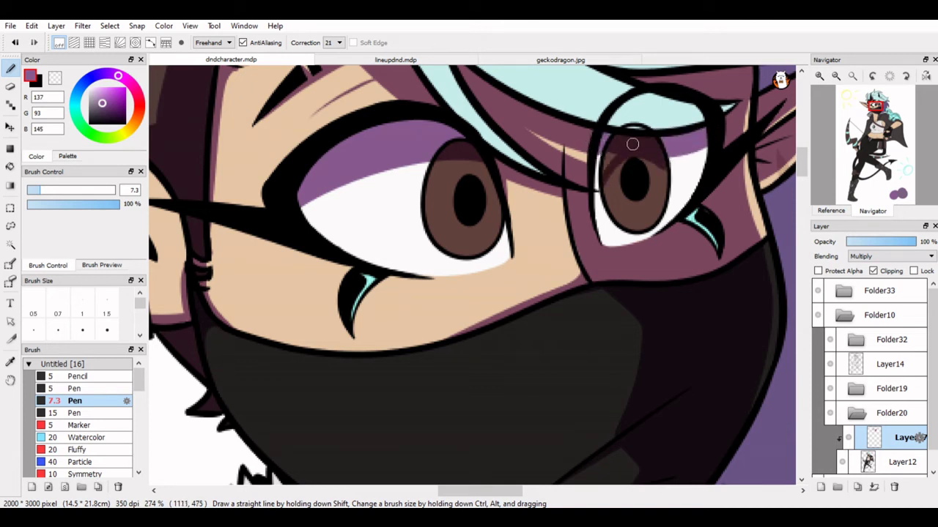
key("ctrl+z")
key("ctrl+z")
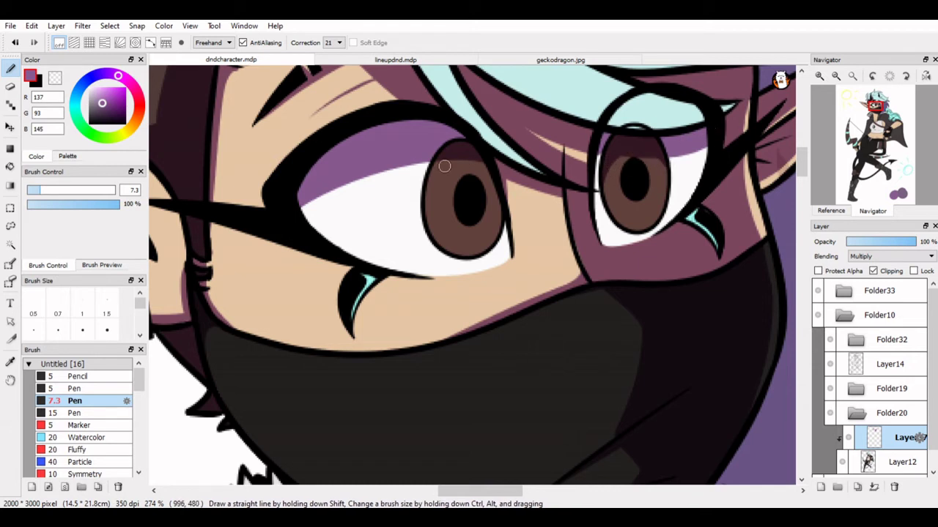
Curve the near eye's iris shadow down around the pupil and extend the white's shadow along the outer corner
mouse_move(444, 161)
left_mouse_down()
mouse_move(421, 204)
mouse_move(490, 199)
left_mouse_up()
key("ctrl+z")
mouse_move(479, 157)
left_mouse_down()
mouse_move(444, 177)
mouse_move(433, 209)
left_mouse_up()
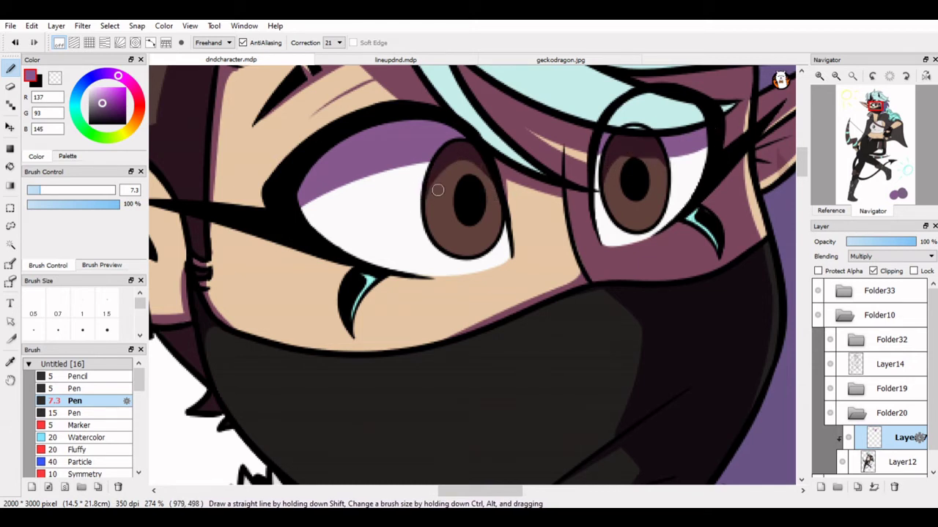
left_click_drag(311, 220, 324, 198)
Cover the rest of the far eye's white with purple shadow around the iris
mouse_move(657, 227)
left_mouse_down()
mouse_move(687, 189)
mouse_move(693, 158)
left_mouse_up()
key("ctrl+z")
mouse_move(610, 158)
left_mouse_down()
mouse_move(612, 221)
mouse_move(636, 156)
mouse_move(623, 148)
mouse_move(612, 242)
left_mouse_up()
key("ctrl+z")
key("ctrl+z")
mouse_move(673, 165)
left_mouse_down()
mouse_move(700, 137)
mouse_move(681, 198)
mouse_move(666, 192)
mouse_move(679, 211)
mouse_move(605, 228)
mouse_move(594, 166)
mouse_move(601, 226)
left_mouse_up()
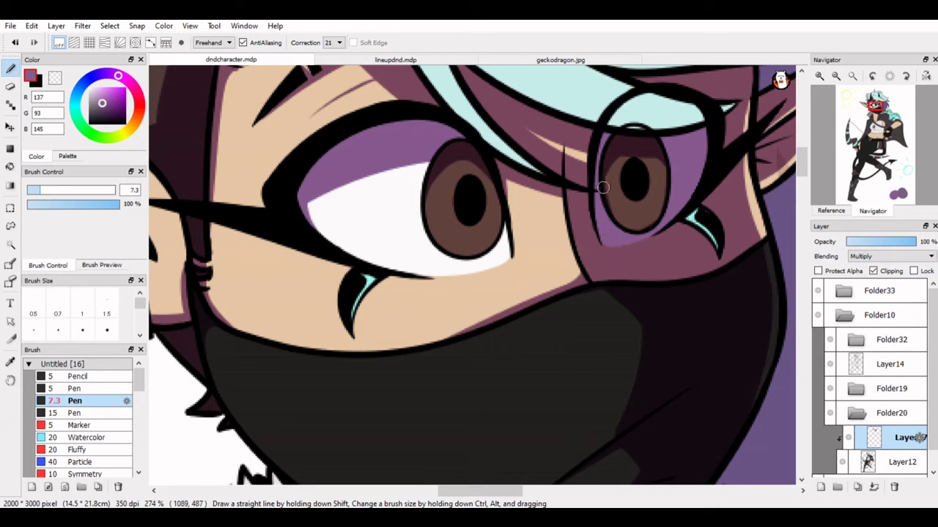
Shade the far eye's iris down to its lower edge and clear a thin white sliver along the eye's inner edge
scroll(671, 148, "down", 3)
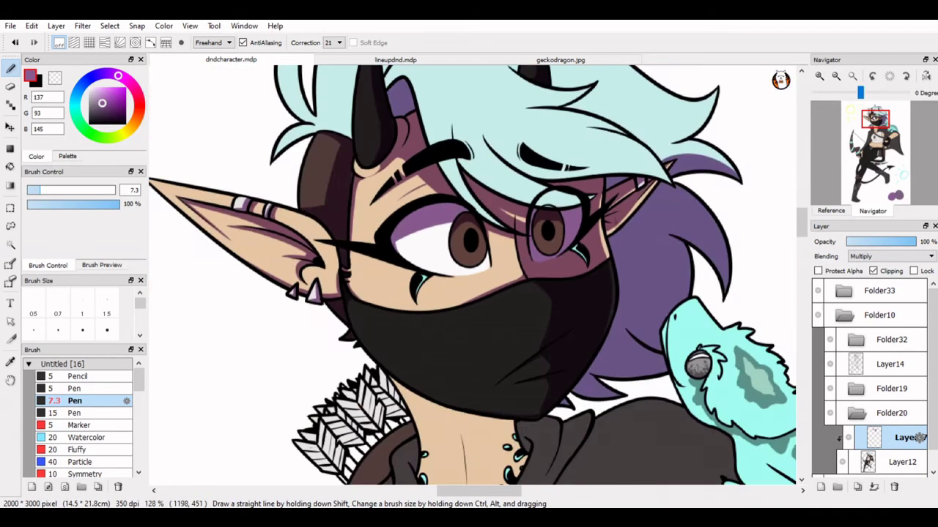
scroll(654, 115, "up", 4)
mouse_move(664, 181)
left_mouse_down()
mouse_move(677, 210)
mouse_move(718, 210)
left_mouse_up()
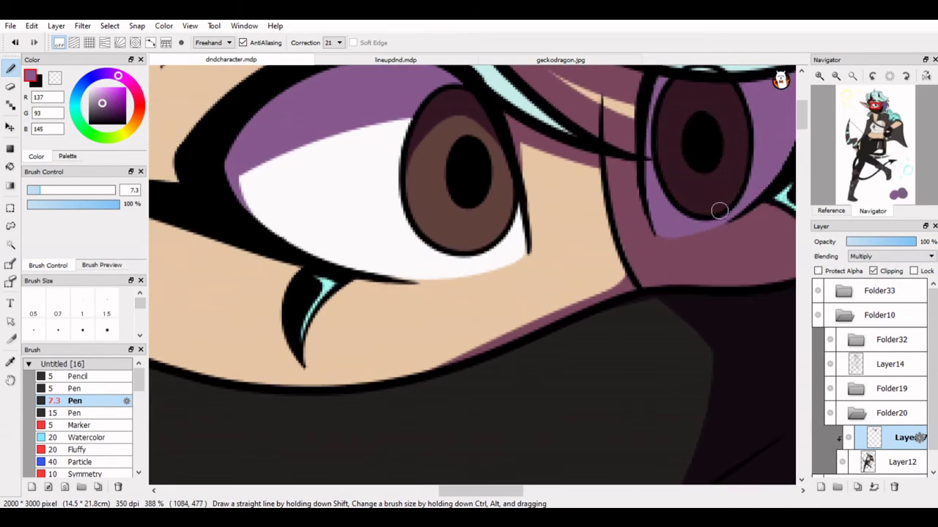
scroll(718, 209, "down", 3)
scroll(608, 157, "up", 2)
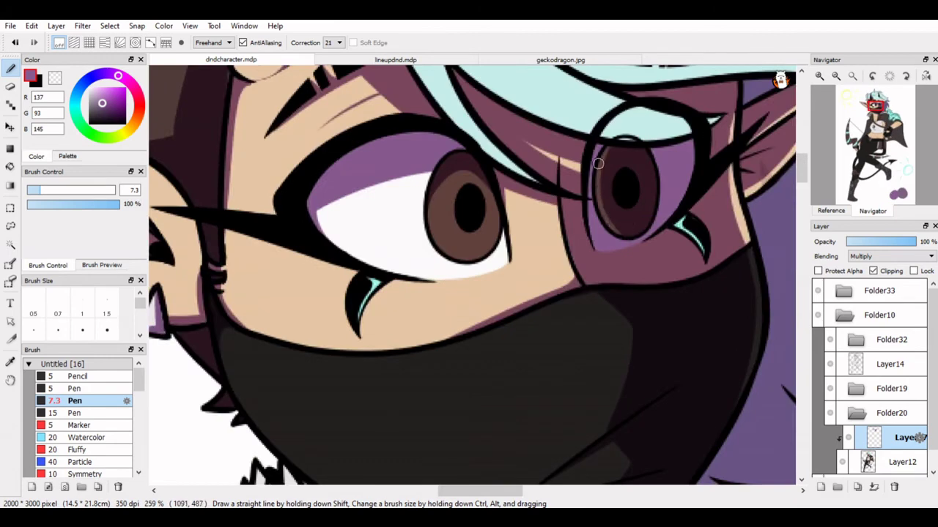
mouse_move(599, 148)
left_mouse_down()
mouse_move(597, 230)
mouse_move(588, 197)
mouse_move(598, 250)
left_mouse_up()
key("ctrl+z")
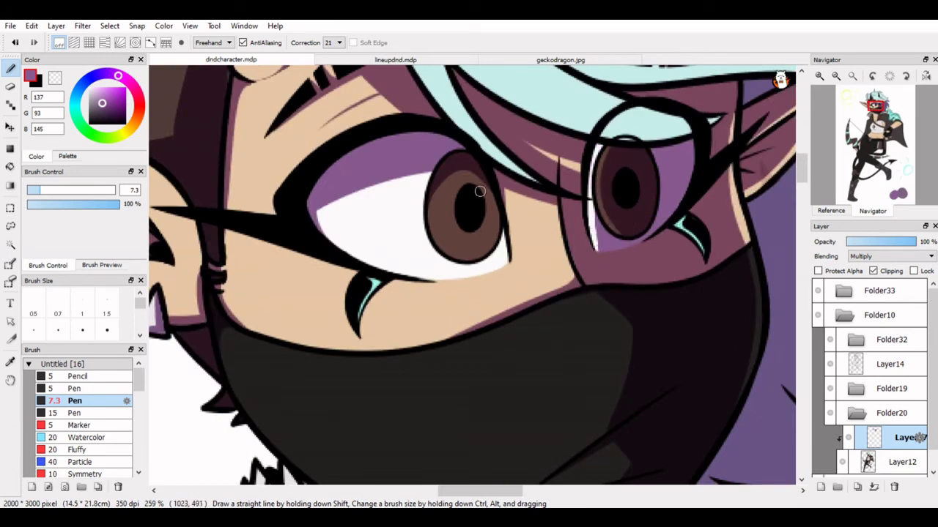
Reshape the near eye's iris shadow to cover the side toward the nose, leaving the outer side brown
scroll(471, 170, "down", 4)
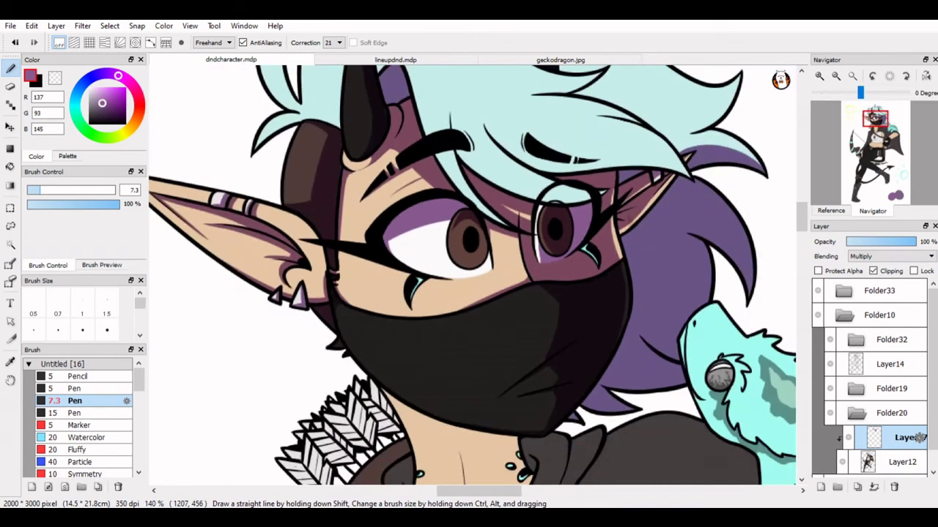
scroll(471, 171, "up", 4)
scroll(429, 203, "up", 1)
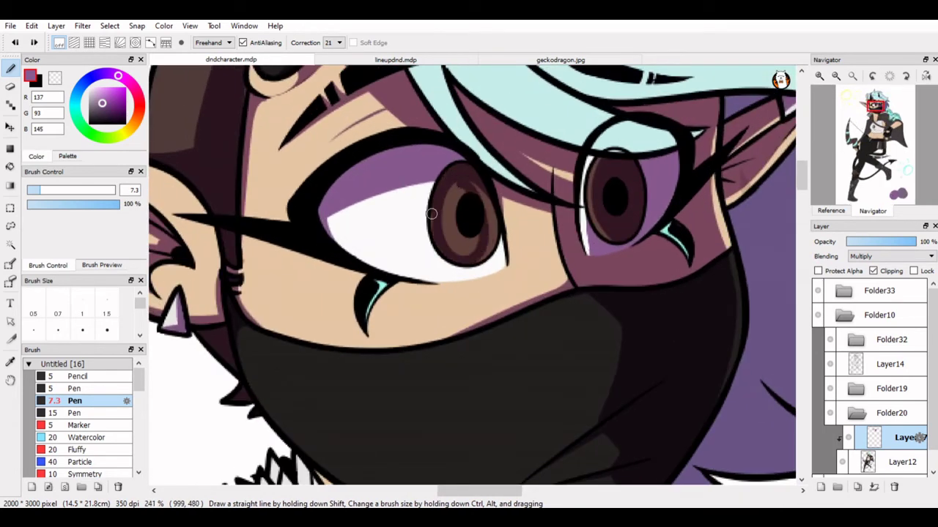
mouse_move(465, 168)
left_mouse_down()
mouse_move(476, 262)
mouse_move(497, 214)
mouse_move(457, 167)
mouse_move(452, 265)
mouse_move(471, 239)
mouse_move(452, 257)
mouse_move(483, 183)
left_mouse_up()
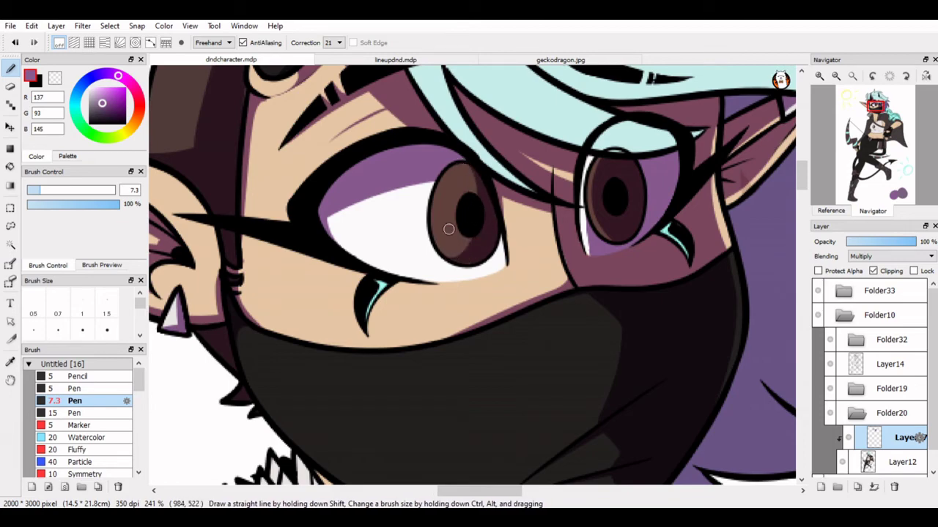
scroll(745, 146, "down", 1)
scroll(472, 275, "down", 3)
scroll(473, 274, "up", 3)
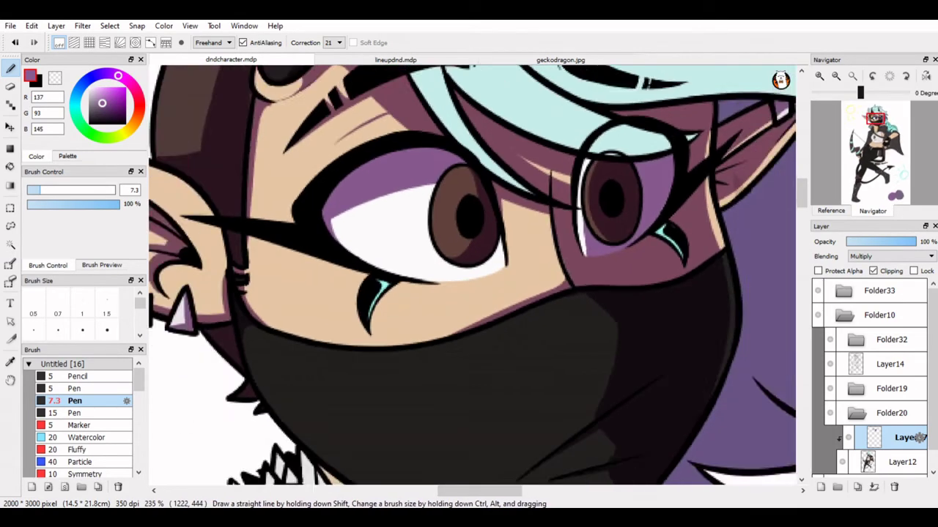
Paint a tapering shadow on the back hair behind the front lock, from its upturned tip to the far ear
scroll(473, 275, "down", 1)
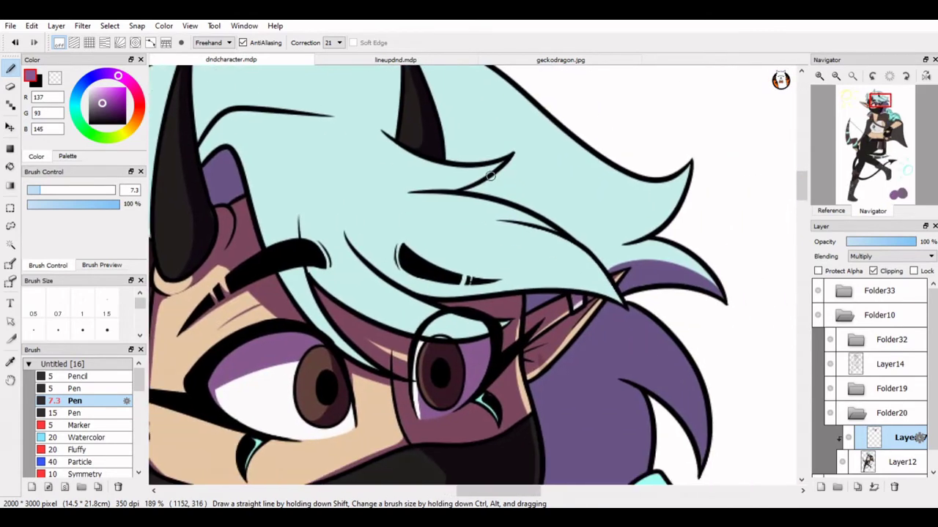
mouse_move(465, 188)
left_mouse_down()
mouse_move(572, 214)
mouse_move(589, 246)
mouse_move(523, 205)
mouse_move(580, 240)
mouse_move(515, 150)
mouse_move(492, 188)
mouse_move(503, 171)
mouse_move(608, 265)
left_mouse_up()
key("ctrl+z")
key("ctrl+z")
key("ctrl+z")
left_click_drag(551, 214, 609, 267)
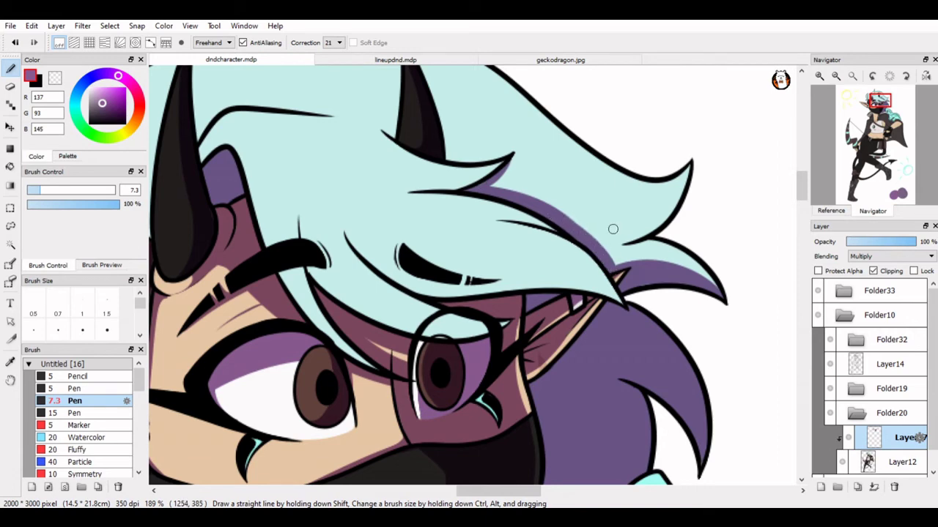
left_click_drag(496, 187, 613, 291)
key("ctrl+z")
mouse_move(527, 147)
left_mouse_down()
mouse_move(413, 201)
mouse_move(534, 152)
left_mouse_up()
key("ctrl+z")
Outline a pointed hair shadow between the near horn and the parting strand, and fill it using the Bucket tool
key("ctrl+0")
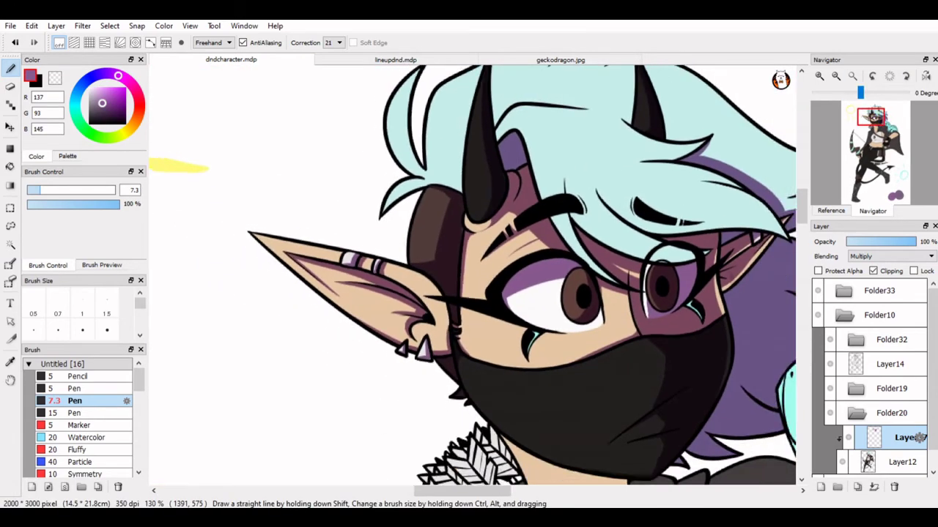
mouse_move(791, 168)
left_mouse_down()
mouse_move(528, 179)
mouse_move(490, 194)
mouse_move(419, 169)
mouse_move(337, 104)
mouse_move(304, 143)
mouse_move(263, 162)
left_mouse_up()
key("g")
left_click(319, 143)
key("p")
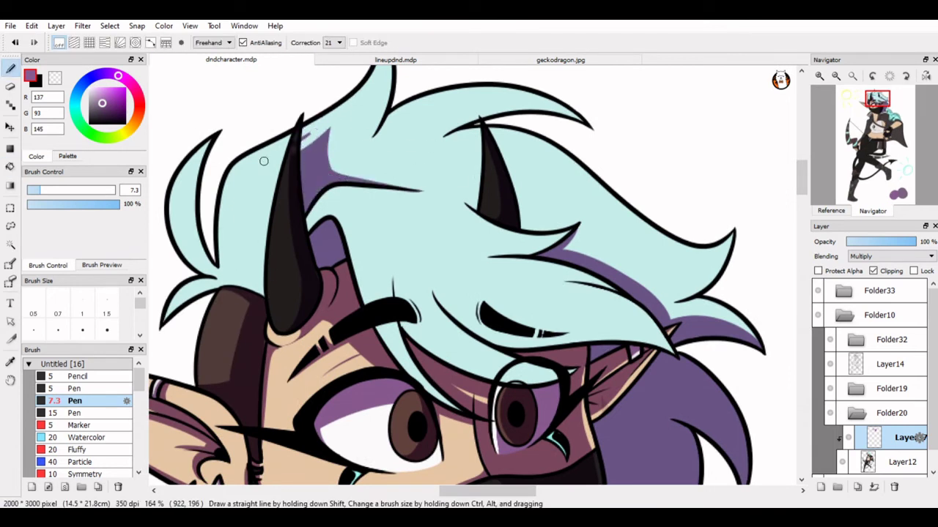
Outline a hair shadow along the near horn's outer side down to the undercut, and fill it using the Bucket tool
scroll(302, 194, "down", 5)
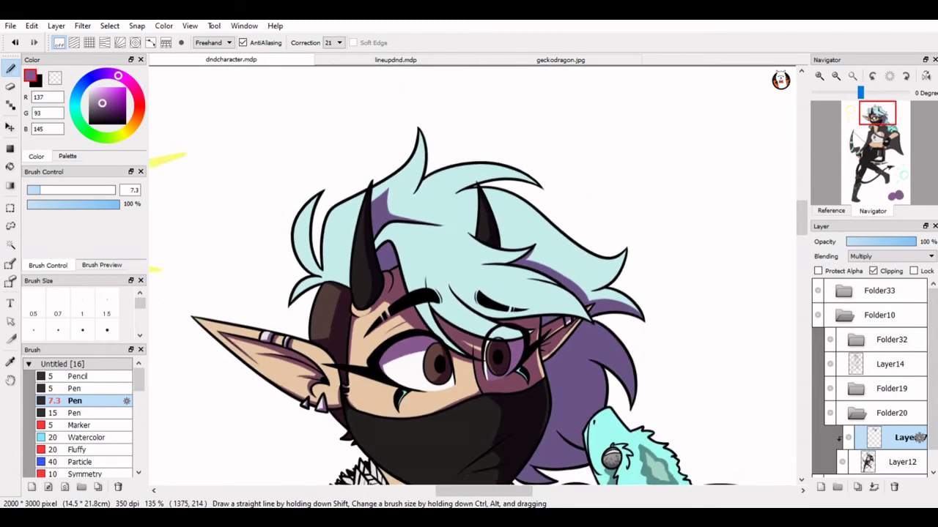
scroll(379, 175, "up", 5)
mouse_move(279, 156)
left_mouse_down()
mouse_move(239, 226)
mouse_move(253, 293)
left_mouse_up()
key("ctrl+z")
key("ctrl+y")
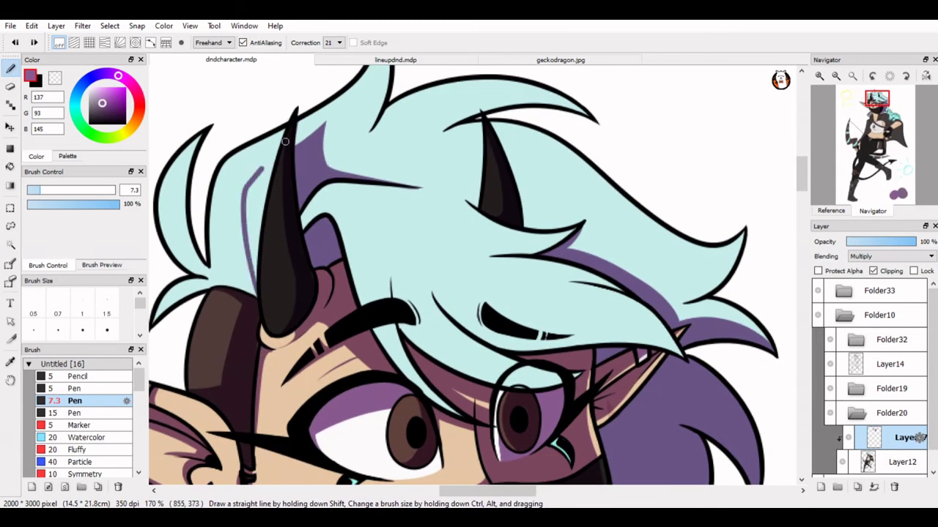
key("ctrl+z")
key("ctrl+y")
key("g")
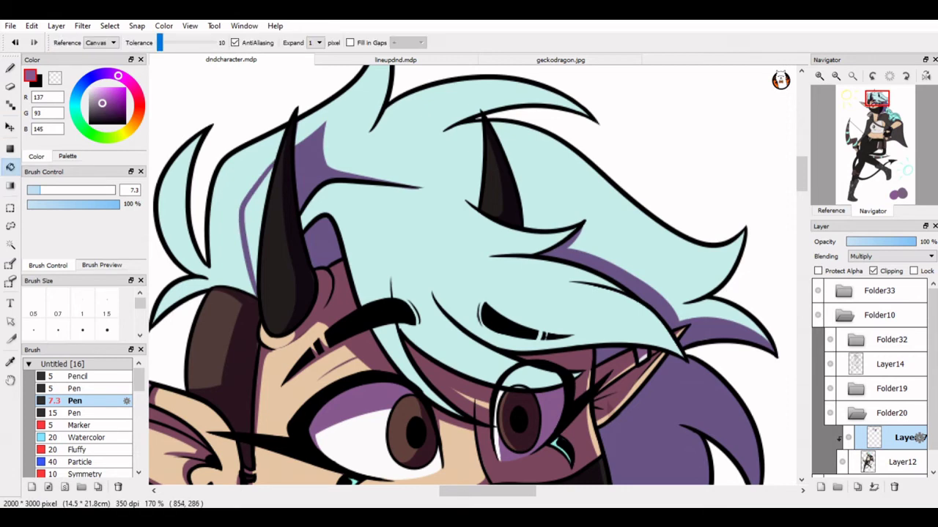
left_click(256, 264)
key("b")
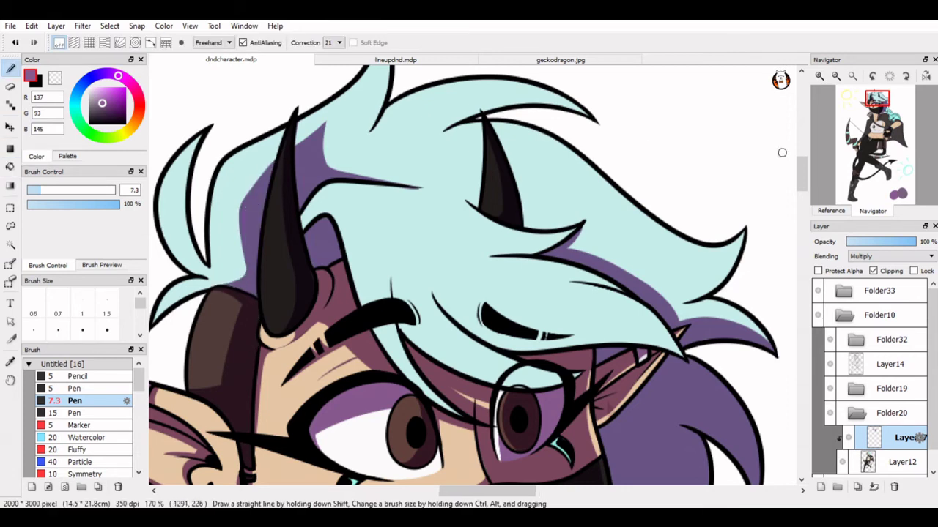
Paint a tapering hair shadow along the far horn's outer side, curving from its tip to the flicked lock below
scroll(410, 220, "down", 2)
scroll(454, 184, "up", 3)
left_click_drag(497, 97, 545, 216)
mouse_move(507, 116)
left_mouse_down()
mouse_move(540, 217)
mouse_move(601, 213)
left_mouse_up()
key("ctrl+z")
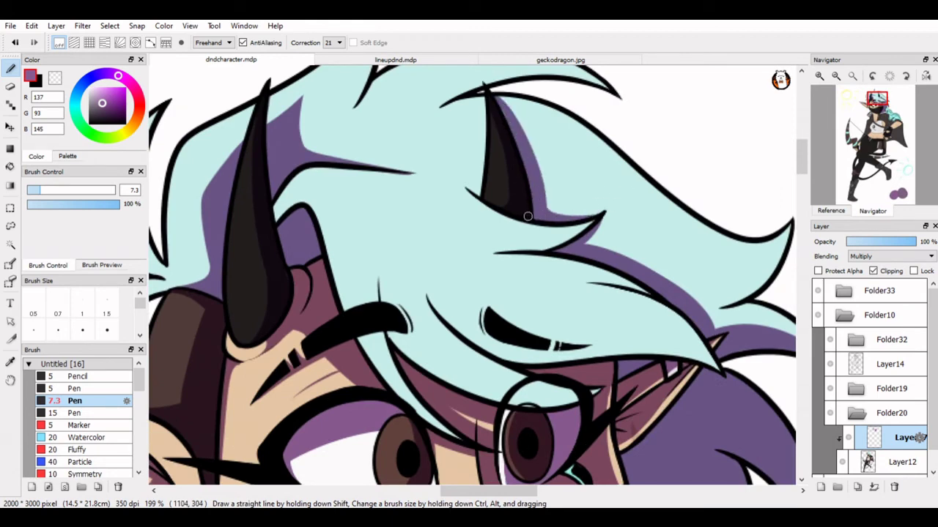
Paint a pointed shadow over the tip and underside of the curved lock above the far horn
scroll(527, 217, "down", 1)
left_click_drag(450, 126, 601, 117)
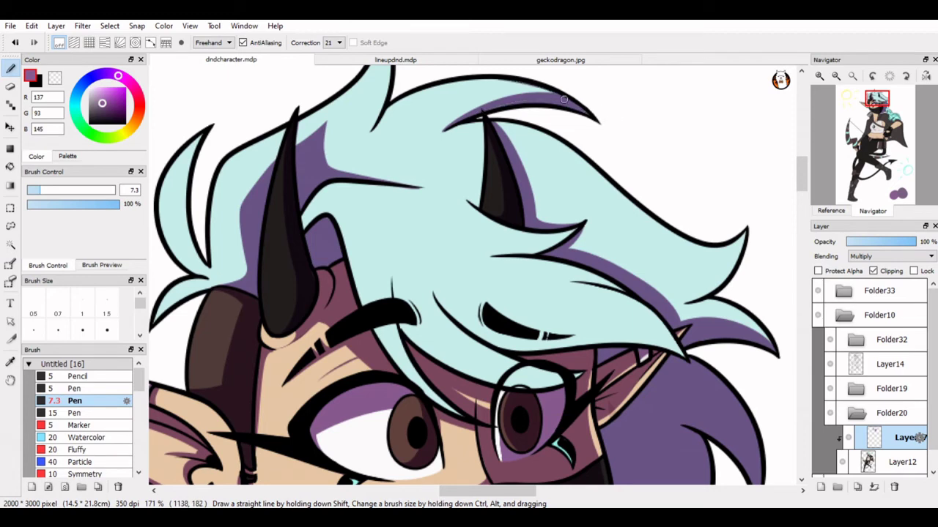
scroll(512, 92, "up", 2)
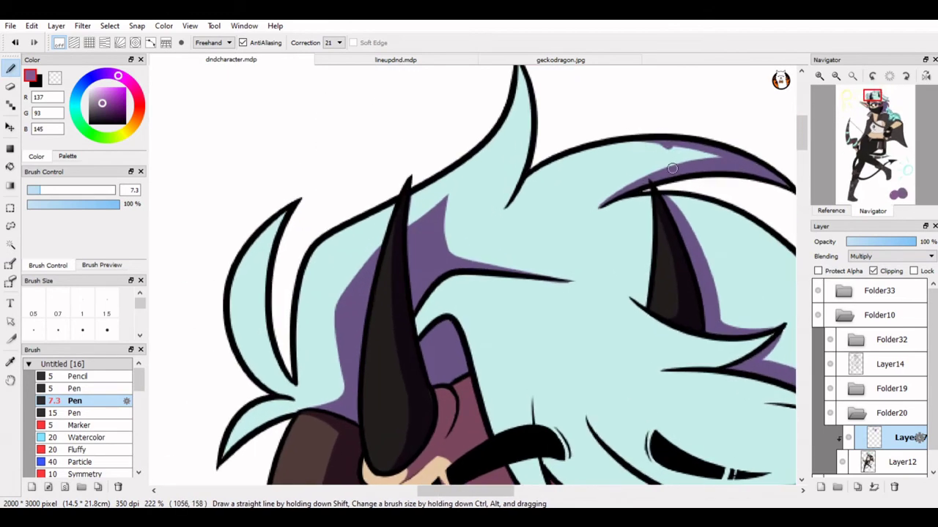
mouse_move(629, 149)
left_mouse_down()
mouse_move(683, 152)
mouse_move(604, 203)
left_mouse_up()
Paint a narrow shadow down the upright top tuft, on the side facing away from the sun
scroll(567, 79, "down", 1)
mouse_move(504, 211)
left_mouse_down()
mouse_move(522, 95)
mouse_move(507, 202)
mouse_move(512, 114)
left_mouse_up()
key("ctrl+z")
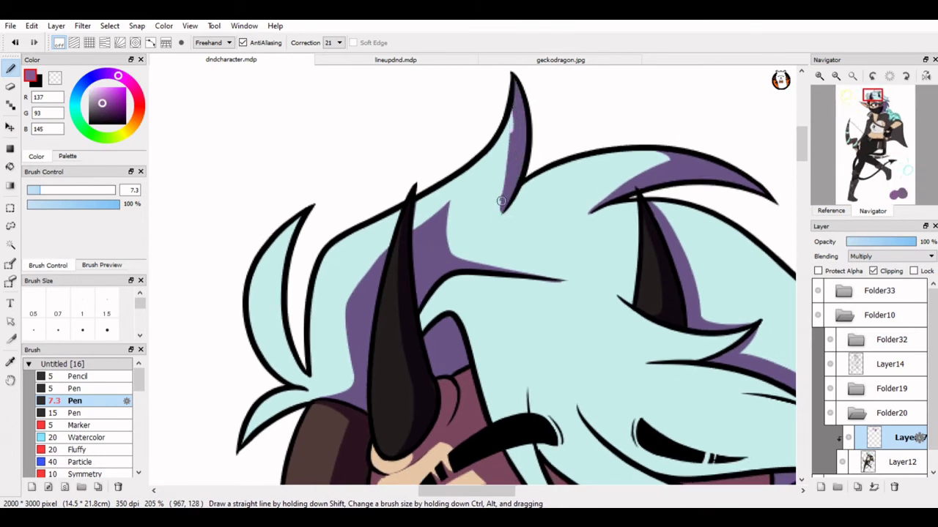
key("ctrl+z")
Paint a crescent shadow along the inner edge of the tall curved lock at the back of the head
left_click_drag(278, 286, 304, 374)
key("ctrl+z")
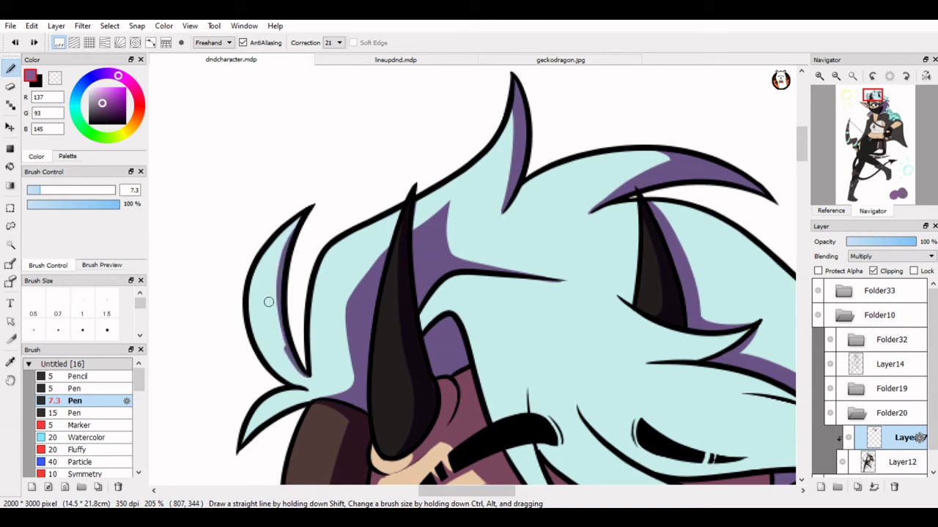
mouse_move(266, 300)
left_mouse_down()
mouse_move(281, 383)
mouse_move(307, 403)
mouse_move(246, 440)
left_mouse_up()
Paint a tapering shadow on the underside of the small lock above the undercut, reworking the stroke until it reaches the tip
key("ctrl+z")
left_click_drag(307, 400, 246, 442)
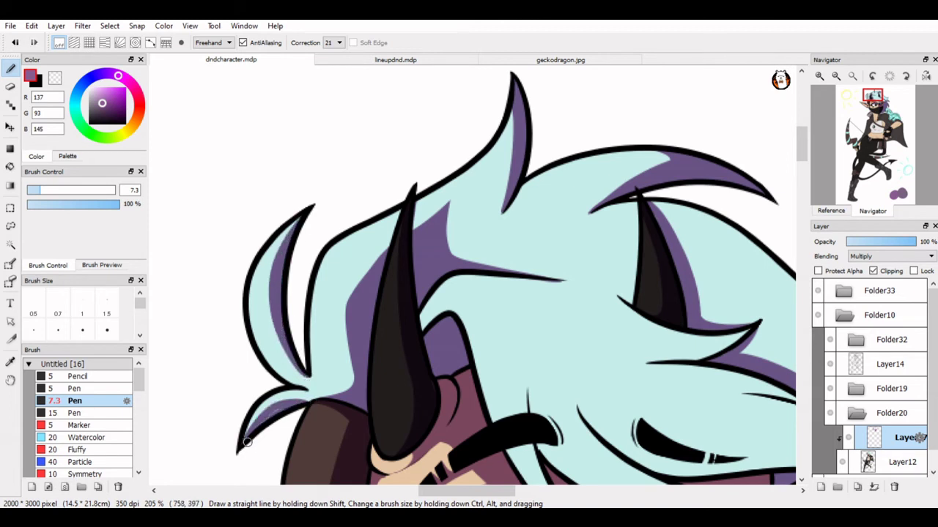
key("ctrl+z")
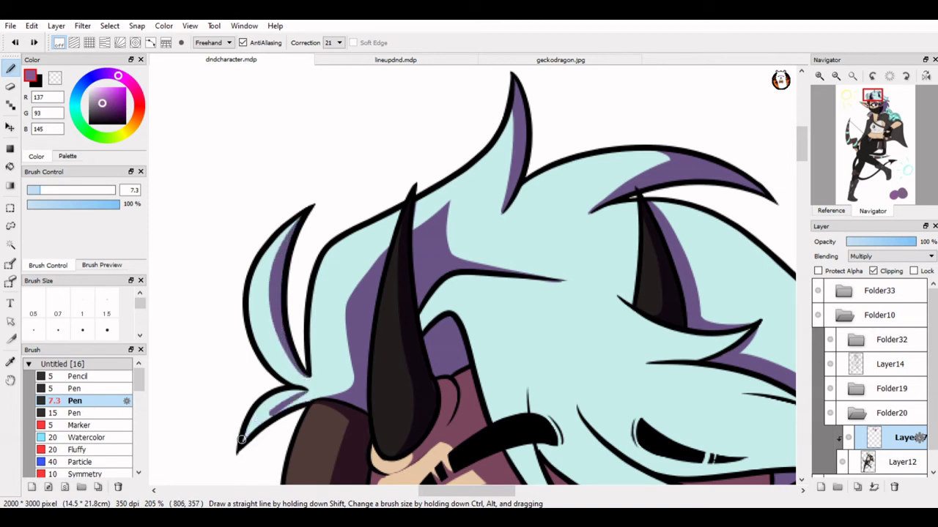
left_click_drag(306, 393, 247, 441)
key("ctrl+z")
left_click_drag(308, 395, 269, 427)
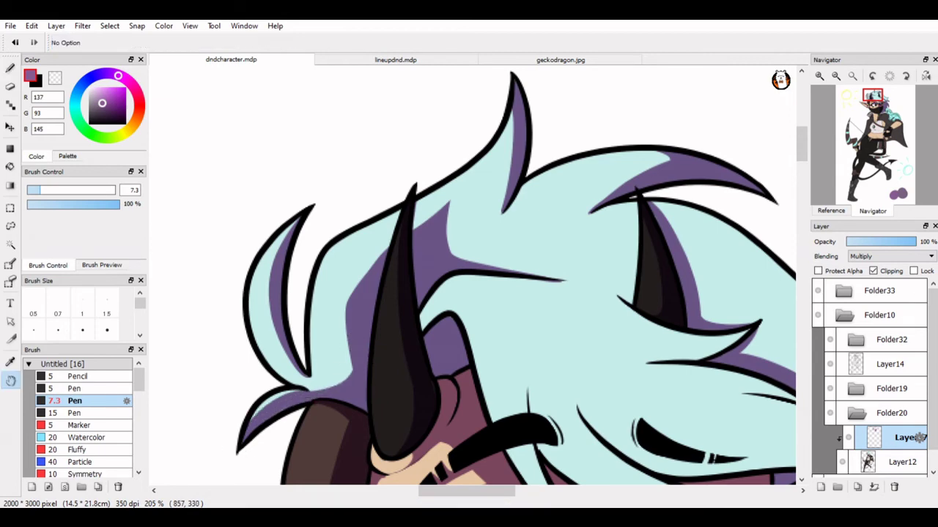
Extend the shadow beneath the far side hair up to its flicked tip and over the root of the lock below
scroll(472, 275, "down", 5)
scroll(594, 224, "up", 3)
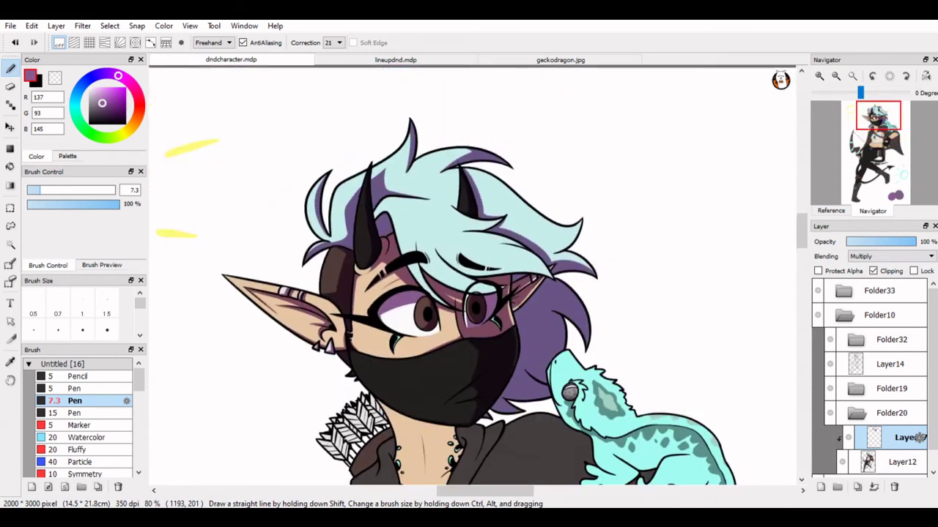
mouse_move(593, 225)
left_mouse_down()
mouse_move(629, 233)
mouse_move(695, 213)
mouse_move(638, 254)
mouse_move(676, 227)
left_mouse_up()
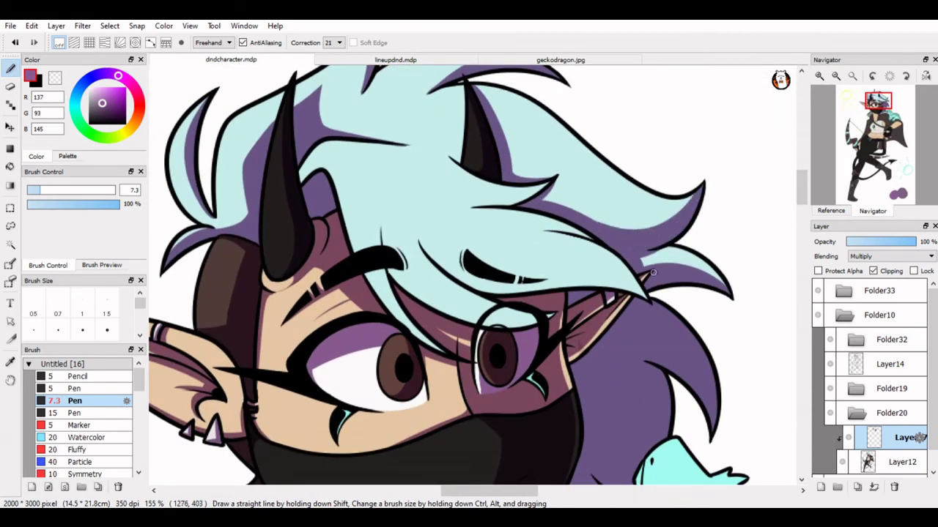
left_click_drag(670, 245, 684, 251)
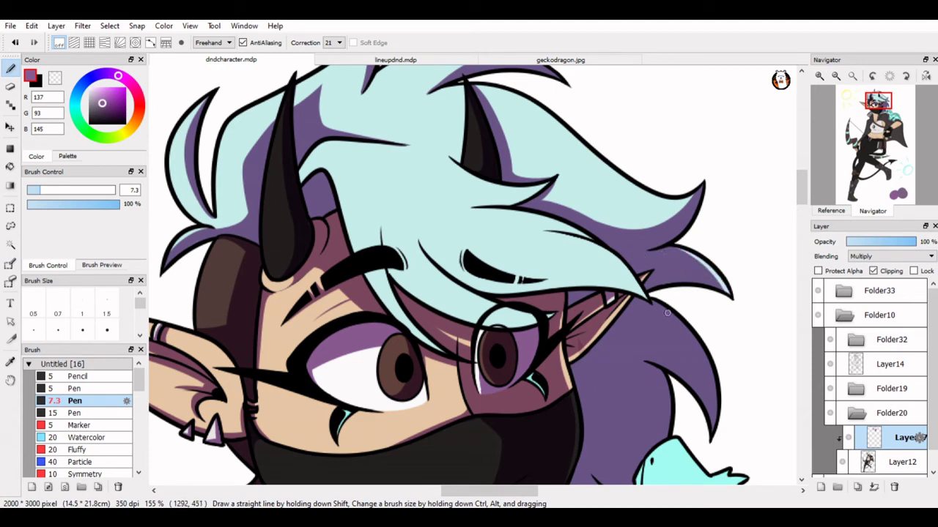
Clear thin strips of shadow along the outer edges and strand lines of the back hair to leave light-blue rims
left_click_drag(651, 296, 715, 427)
mouse_move(686, 386)
left_mouse_down()
mouse_move(513, 337)
mouse_move(552, 377)
left_mouse_up()
scroll(519, 371, "up", 2)
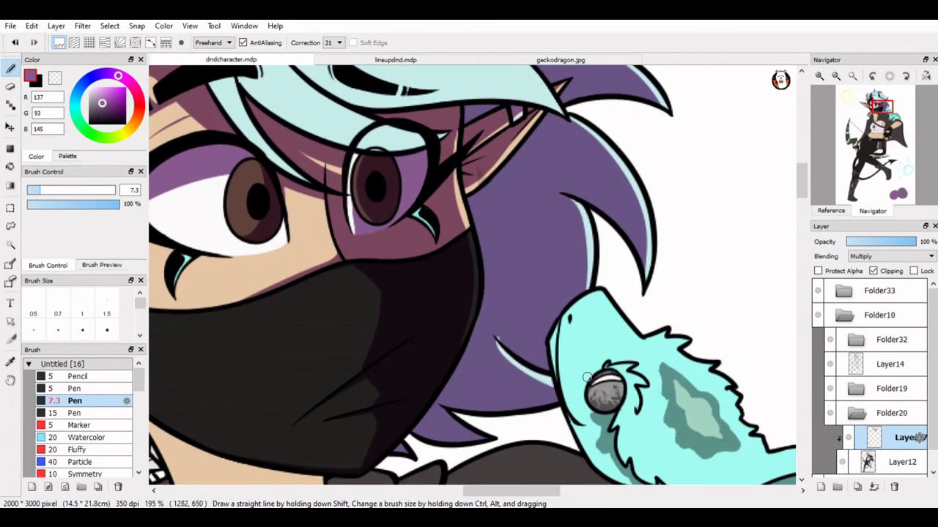
key("ctrl+z")
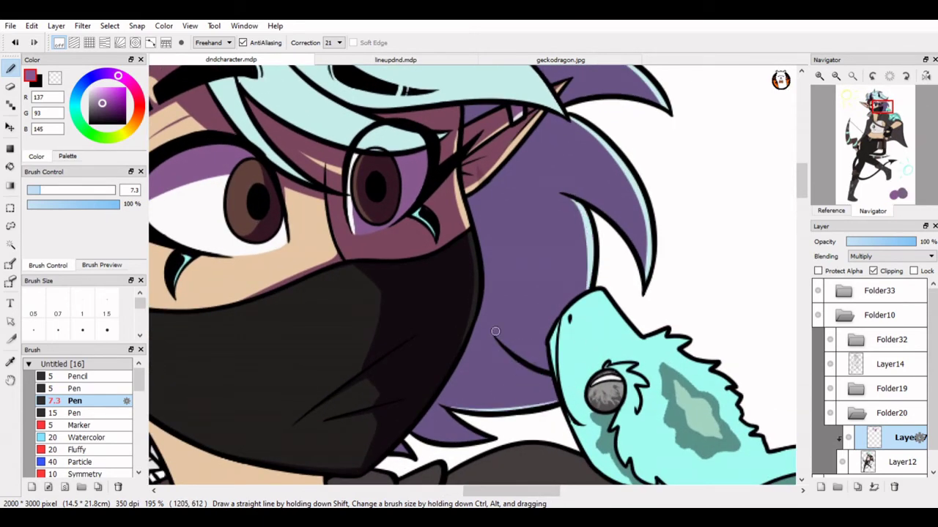
left_click_drag(495, 331, 549, 366)
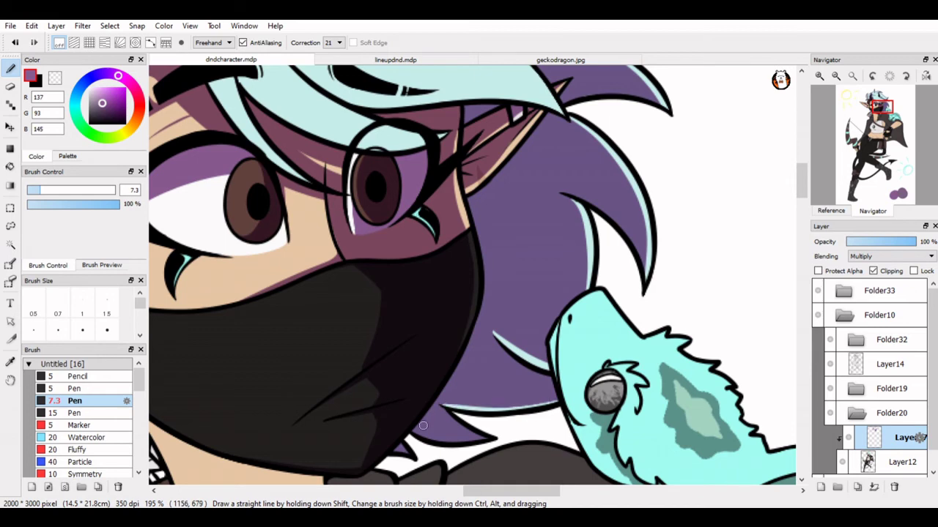
left_click_drag(423, 425, 476, 441)
Paint thin shadows under the flicked lock below the far horn and along the parting strand beside the near horn
scroll(414, 455, "down", 5)
scroll(475, 181, "up", 5)
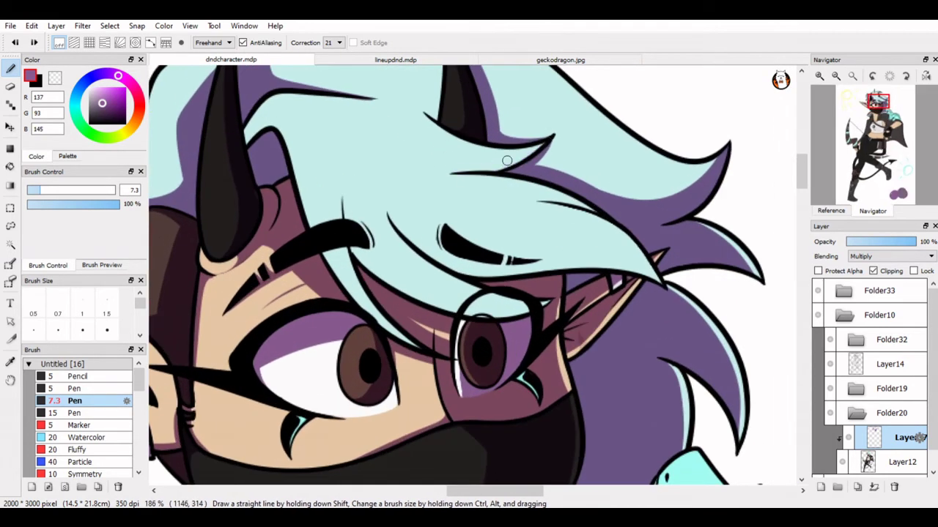
left_click_drag(539, 150, 476, 166)
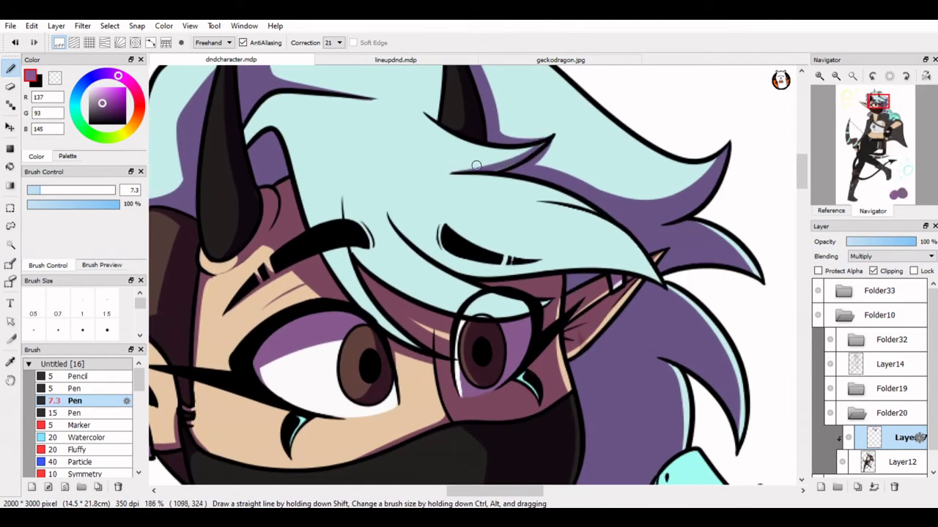
left_click_drag(275, 94, 253, 126)
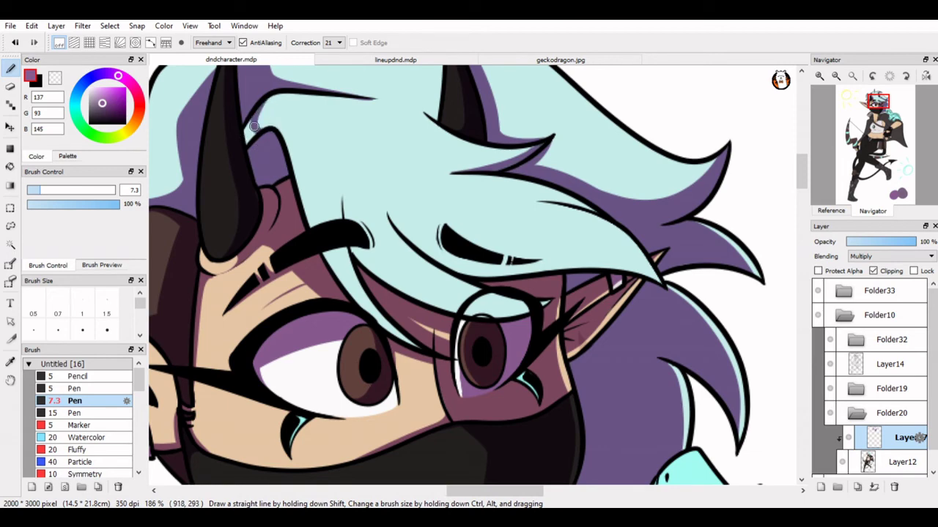
Rotate the view and paint a shadow along the fringe's lower edge, from its pointed tip past the far eyebrow
key("ctrl+Left")
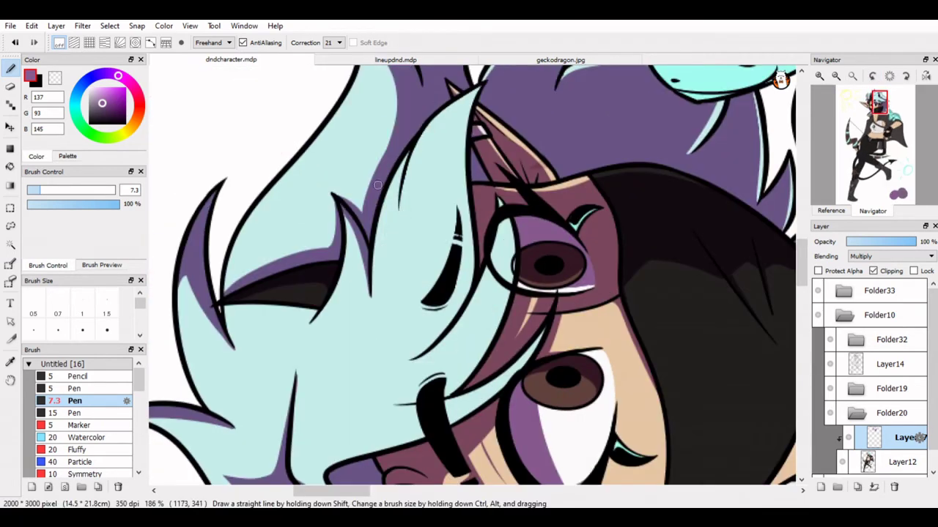
mouse_move(480, 89)
left_mouse_down()
mouse_move(411, 360)
mouse_move(447, 151)
mouse_move(482, 84)
mouse_move(463, 123)
mouse_move(462, 293)
left_mouse_up()
key("ctrl+z")
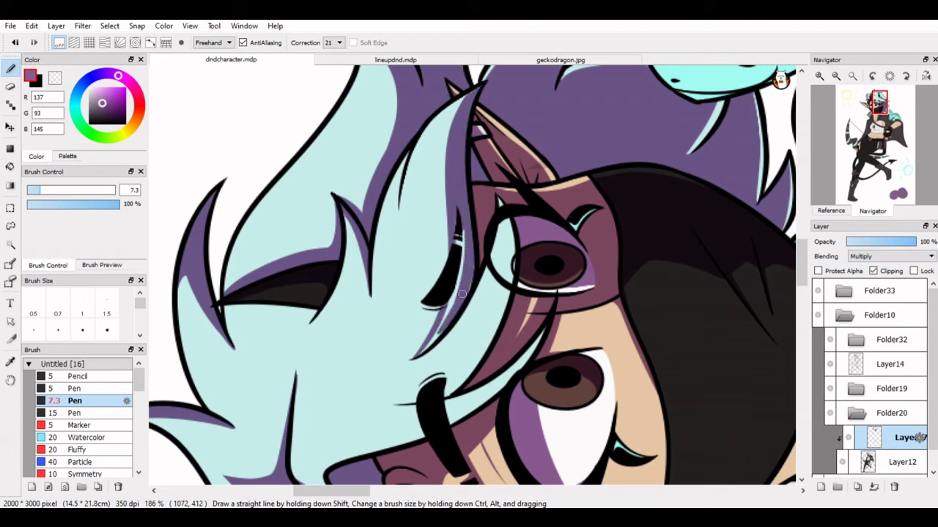
mouse_move(436, 331)
left_mouse_down()
mouse_move(461, 283)
mouse_move(460, 261)
left_mouse_up()
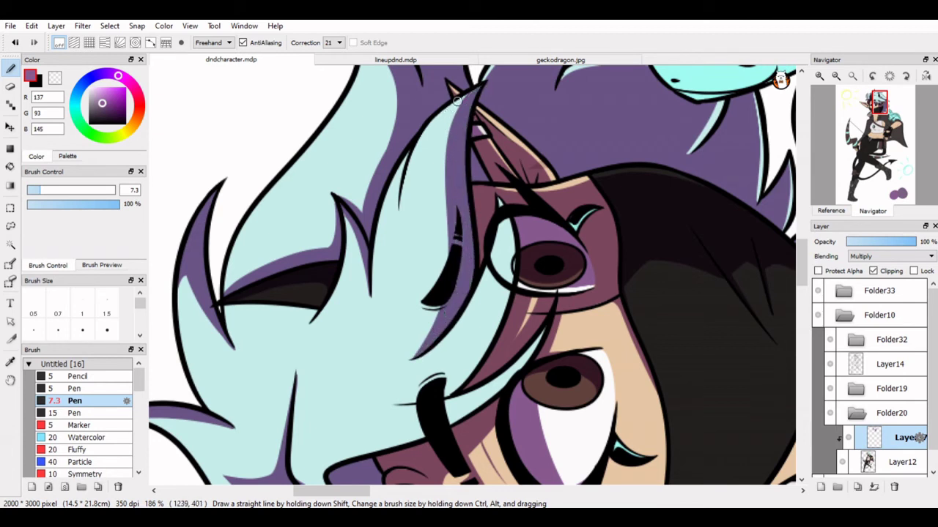
Paint a thin shadow inside the fringe's upper outline, running from near its tip to the short strand line
left_click_drag(455, 99, 399, 208)
key("ctrl+z")
key("ctrl+y")
key("ctrl+z")
key("ctrl+y")
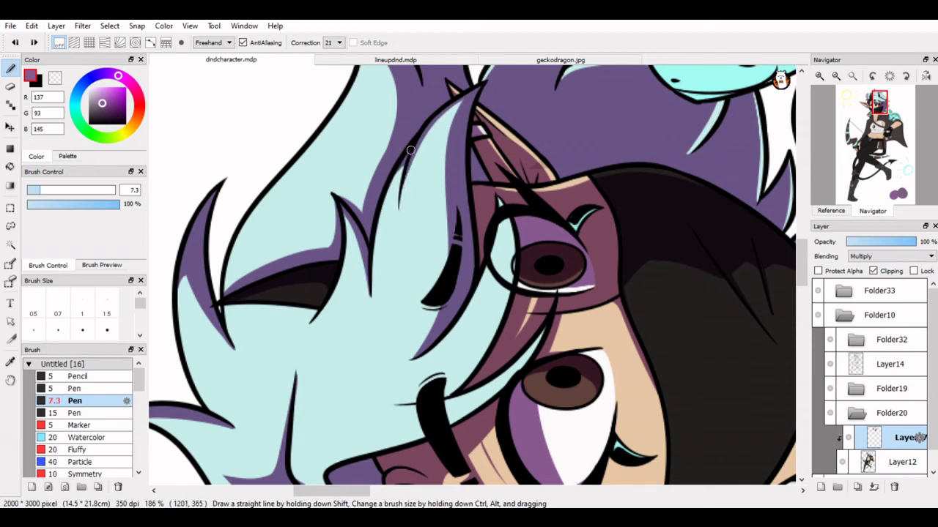
key("ctrl+y")
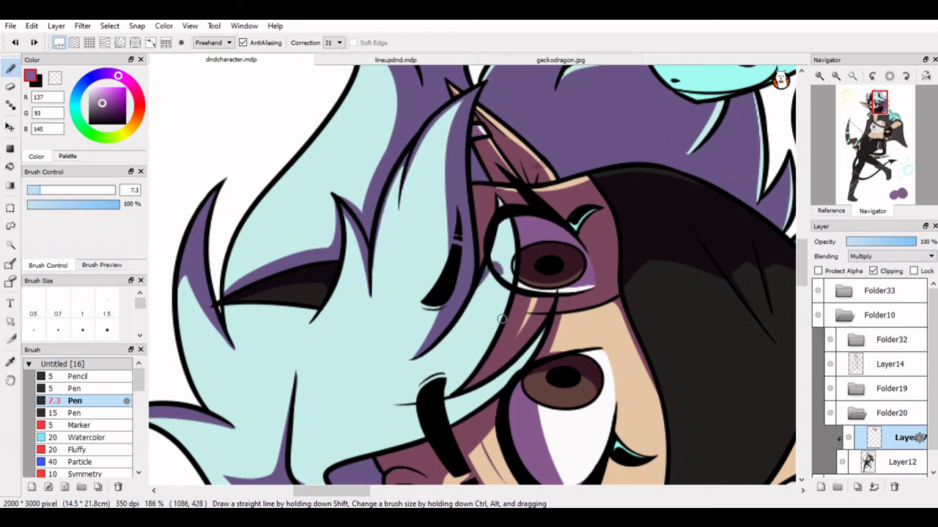
Shade the lower edges of the fringe strands over the far eye and between the eyes, and reset the view rotation
left_click_drag(502, 250, 461, 380)
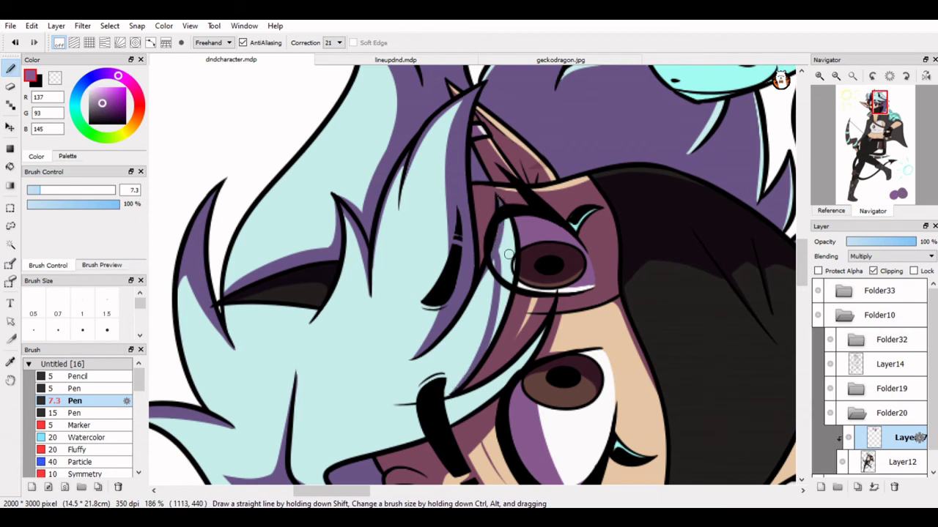
left_click_drag(504, 276, 506, 220)
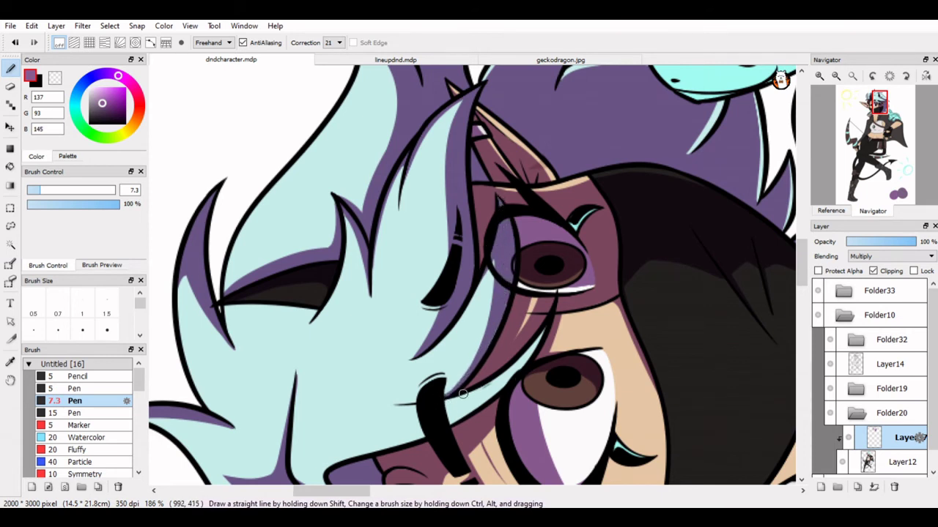
left_click_drag(498, 384, 555, 310)
key("ctrl+alt+0")
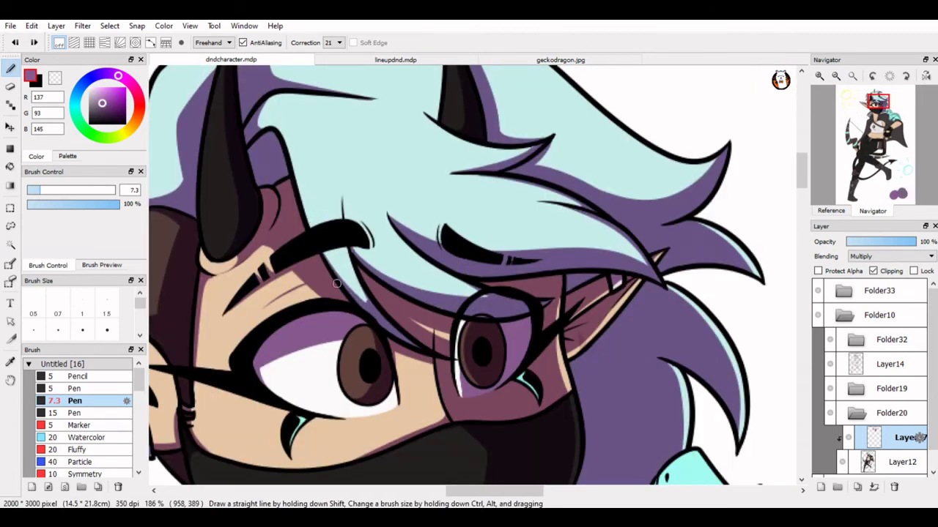
Add thin shadows along the strand line below the far horn and the short strand line near the fringe's tip
scroll(353, 246, "down", 3)
scroll(349, 291, "up", 3)
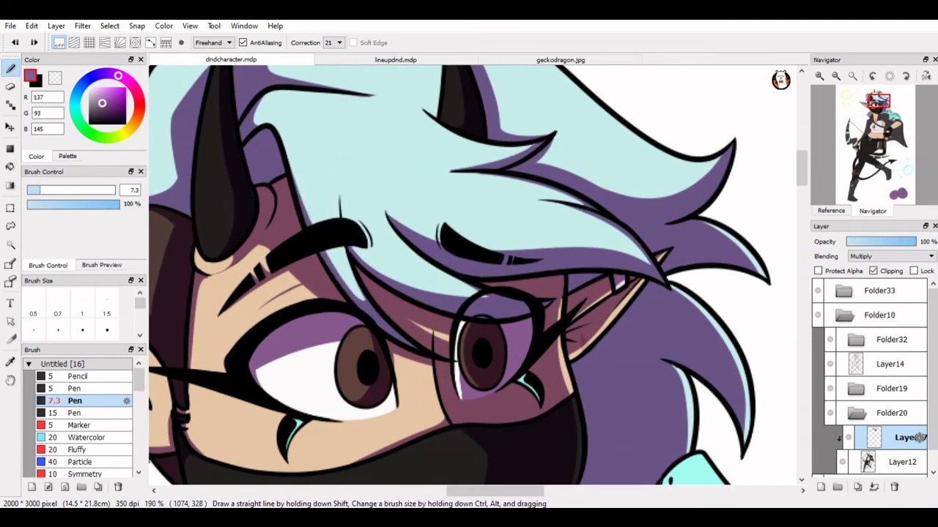
left_click_drag(414, 159, 617, 199)
scroll(429, 176, "down", 5)
scroll(430, 176, "up", 6)
scroll(617, 199, "down", 5)
scroll(618, 199, "up", 6)
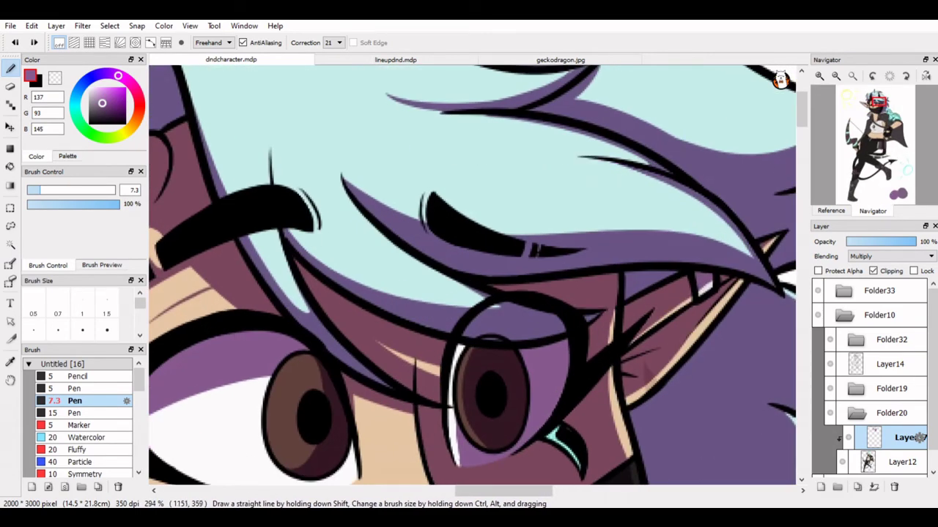
left_click_drag(578, 156, 659, 178)
scroll(471, 102, "down", 5)
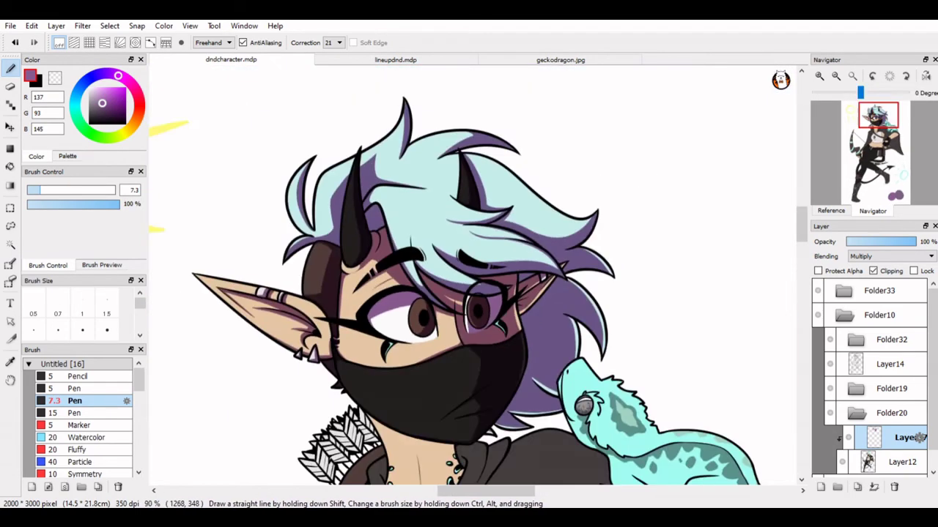
scroll(523, 130, "up", 6)
mouse_move(546, 147)
left_mouse_down()
mouse_move(683, 166)
mouse_move(576, 146)
left_mouse_up()
key("ctrl+z")
scroll(576, 146, "down", 5)
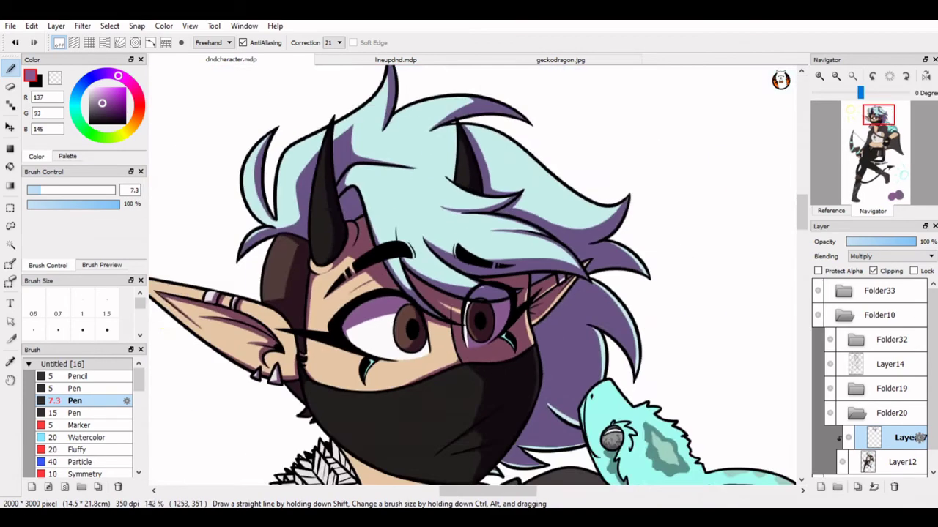
Shade the quiver's arrow fletchings purple with the Pen at size 8, leaving their edges facing the sun light
scroll(468, 335, "up", 1)
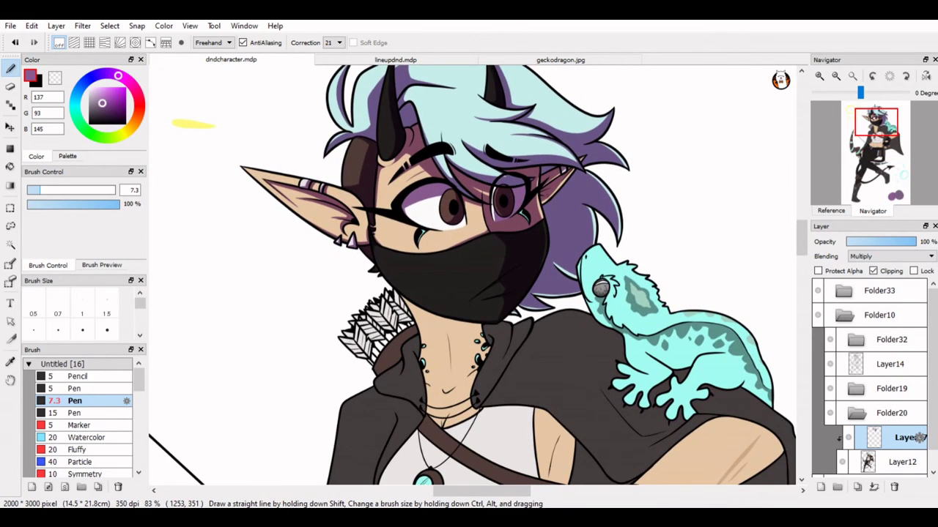
scroll(469, 278, "up", 5)
scroll(469, 279, "down", 4)
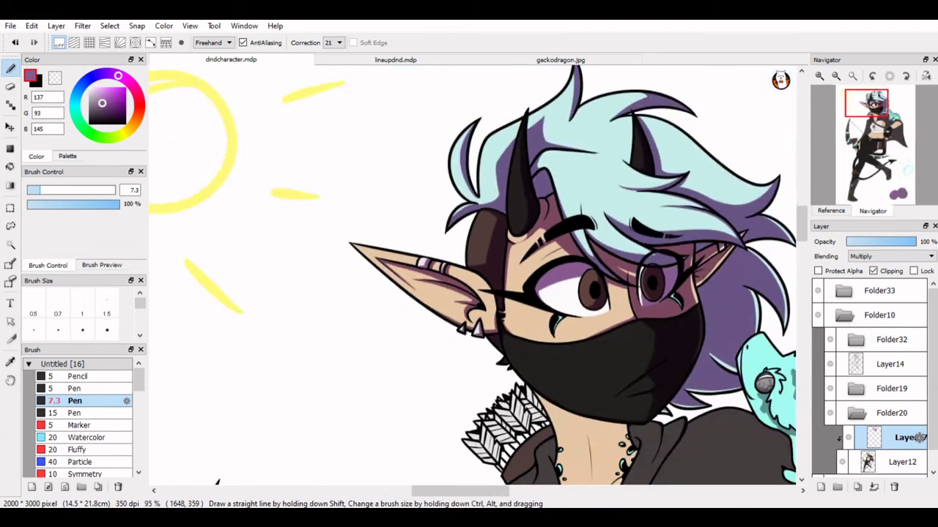
scroll(526, 157, "up", 6)
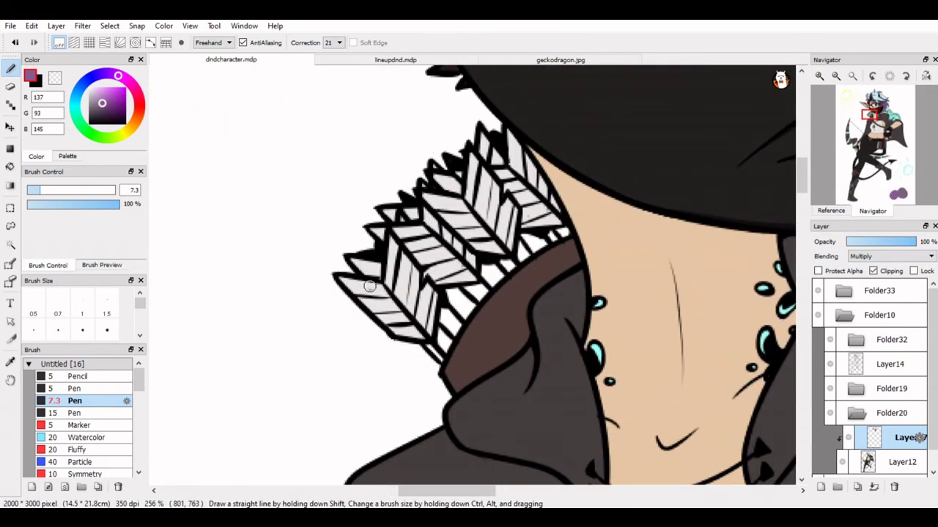
mouse_move(369, 286)
left_mouse_down()
mouse_move(396, 331)
mouse_move(361, 292)
mouse_move(394, 243)
mouse_move(392, 297)
mouse_move(410, 301)
mouse_move(505, 198)
mouse_move(542, 176)
mouse_move(439, 197)
mouse_move(351, 286)
mouse_move(388, 287)
left_mouse_up()
key("ctrl+z")
key("ctrl+z")
left_click_drag(395, 236, 378, 282)
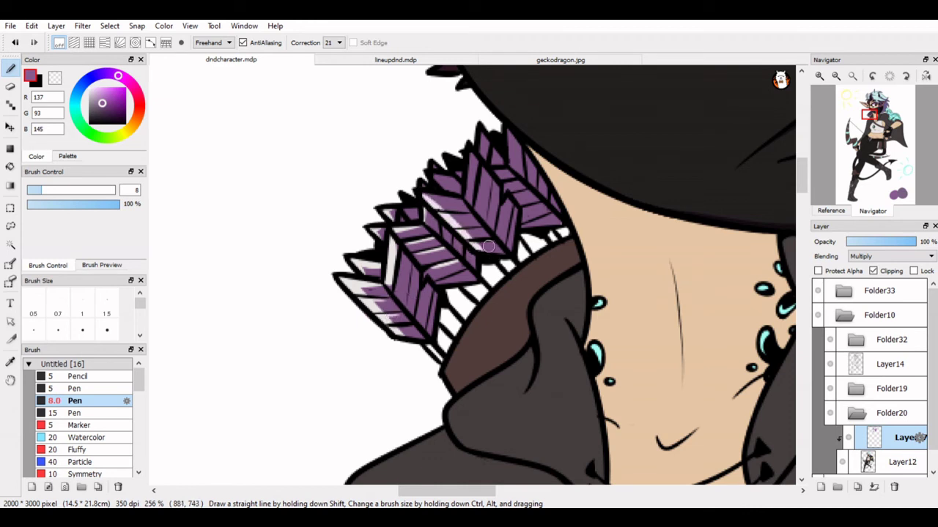
left_click_drag(423, 194, 486, 217)
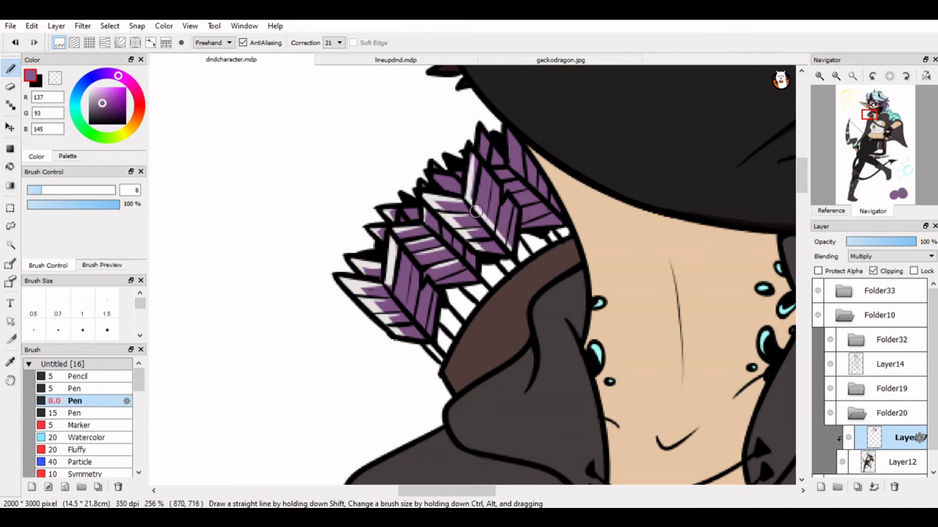
mouse_move(490, 160)
left_mouse_down()
mouse_move(509, 134)
mouse_move(525, 143)
mouse_move(514, 169)
mouse_move(570, 222)
mouse_move(477, 150)
mouse_move(449, 180)
mouse_move(458, 175)
mouse_move(424, 177)
left_mouse_up()
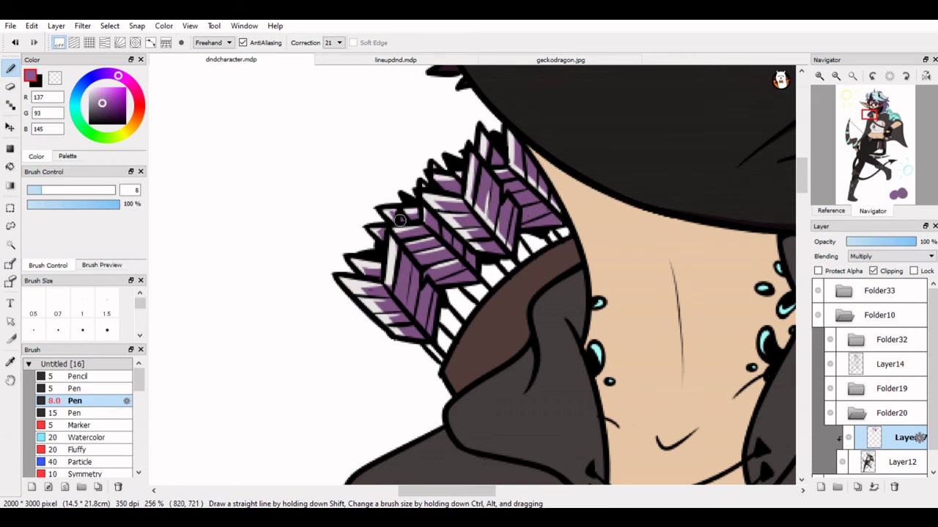
Outline the neck shadow beneath the mask, down the neck's centre line to the throat notch and along the line up to the far collar
scroll(399, 219, "down", 5)
scroll(477, 196, "down", 3)
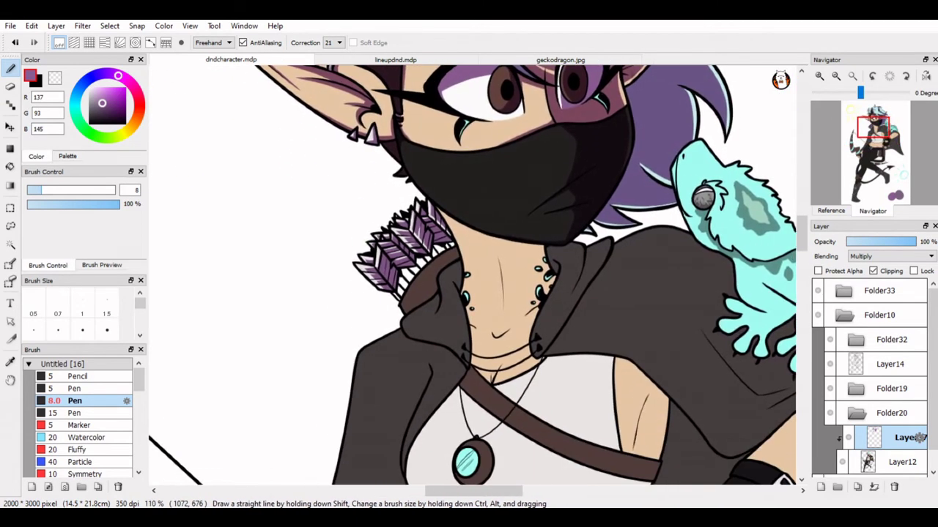
scroll(477, 197, "up", 3)
mouse_move(437, 194)
left_mouse_down()
mouse_move(477, 196)
mouse_move(450, 192)
mouse_move(414, 162)
mouse_move(438, 197)
mouse_move(437, 164)
mouse_move(489, 210)
mouse_move(443, 194)
mouse_move(605, 235)
left_mouse_up()
key("ctrl+z")
mouse_move(505, 221)
left_mouse_down()
mouse_move(529, 344)
mouse_move(510, 375)
mouse_move(575, 321)
left_mouse_up()
key("ctrl+z")
key("ctrl+z")
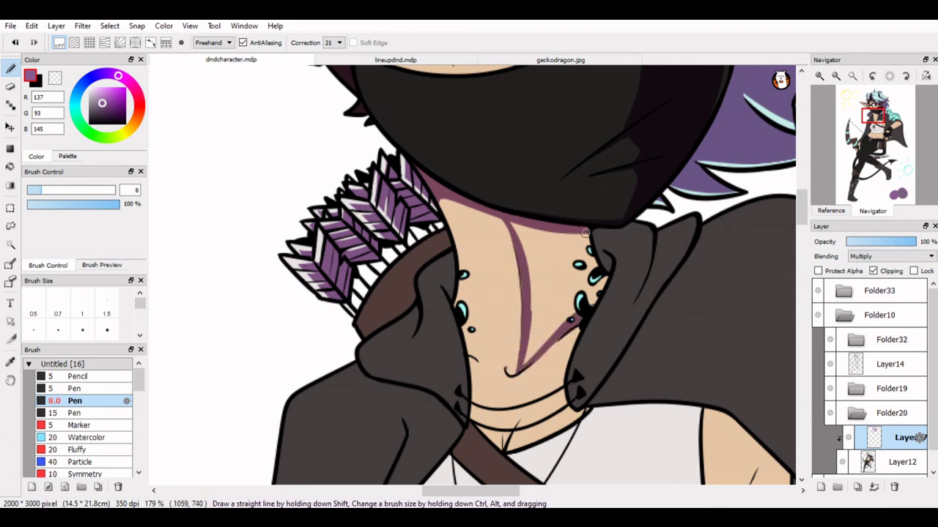
Fill the outlined shadow on the far side of the neck around the teal gems with the Bucket tool, and refine its tip at the throat notch
mouse_move(584, 233)
left_mouse_down()
mouse_move(603, 281)
mouse_move(584, 313)
left_mouse_up()
left_click_drag(593, 275, 575, 314)
left_click_drag(589, 256, 557, 329)
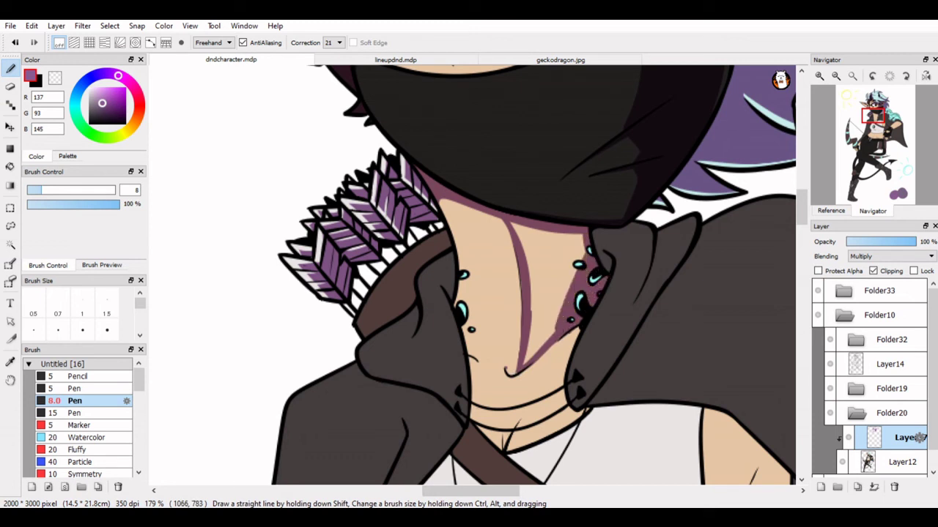
left_click_drag(582, 229, 555, 333)
key("g")
left_click(546, 282)
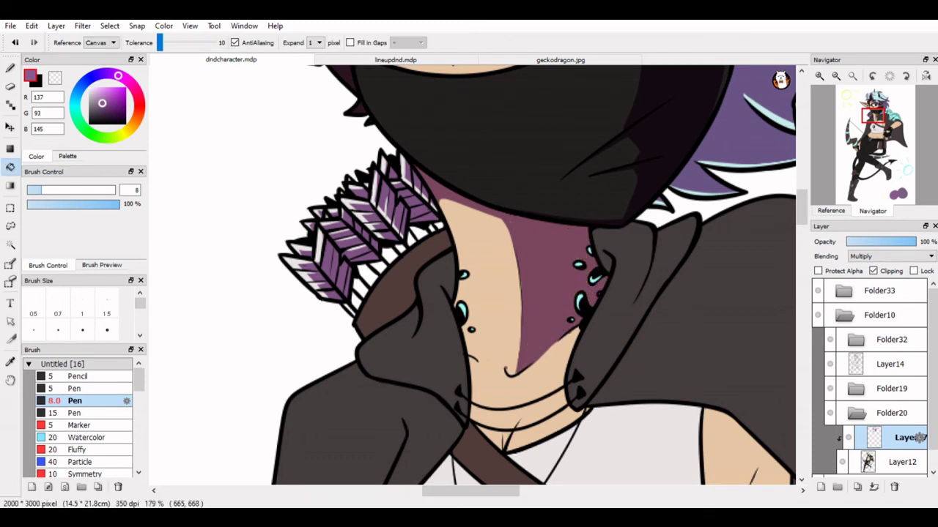
key("b")
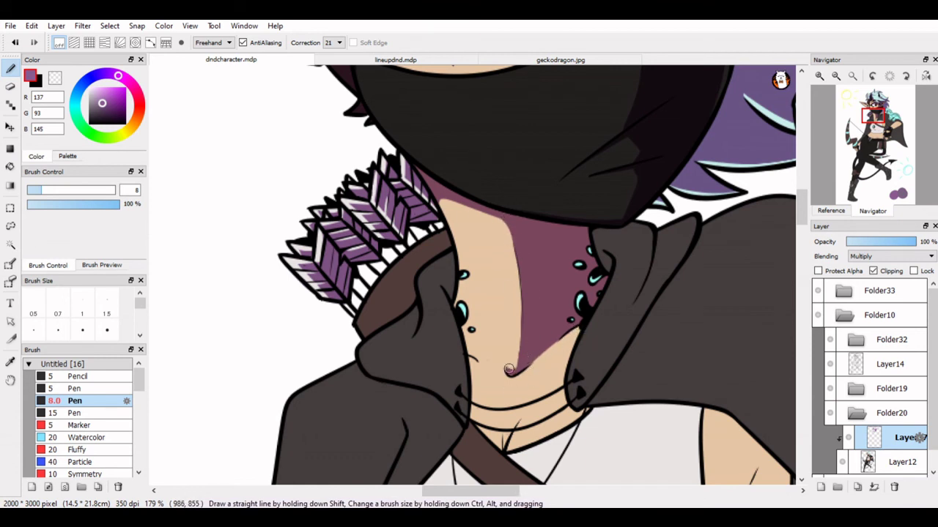
left_click_drag(504, 375, 517, 366)
Shade the near collar's inner edge and fold and the quiver's interior, leaving a thin lit strip along the quiver's rim
left_click_drag(442, 293, 454, 257)
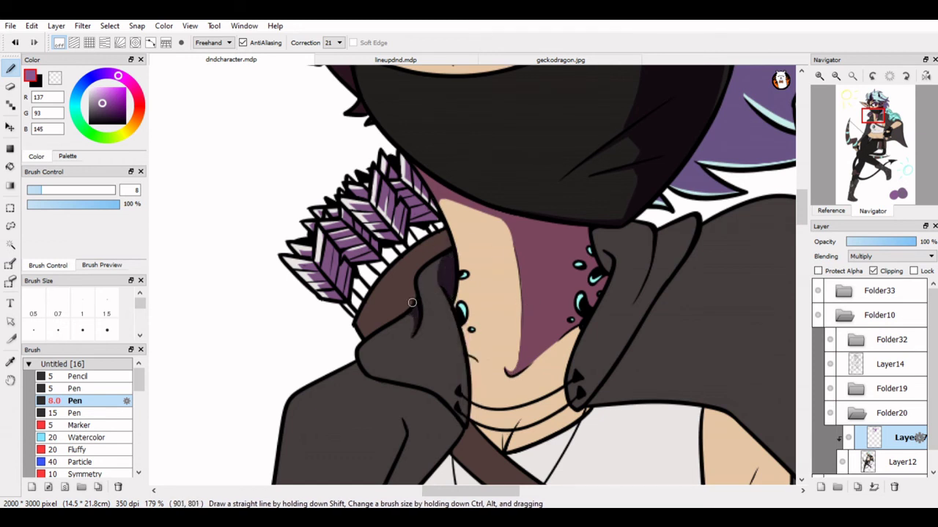
mouse_move(377, 329)
left_mouse_down()
mouse_move(372, 306)
mouse_move(437, 244)
mouse_move(369, 302)
mouse_move(441, 239)
left_mouse_up()
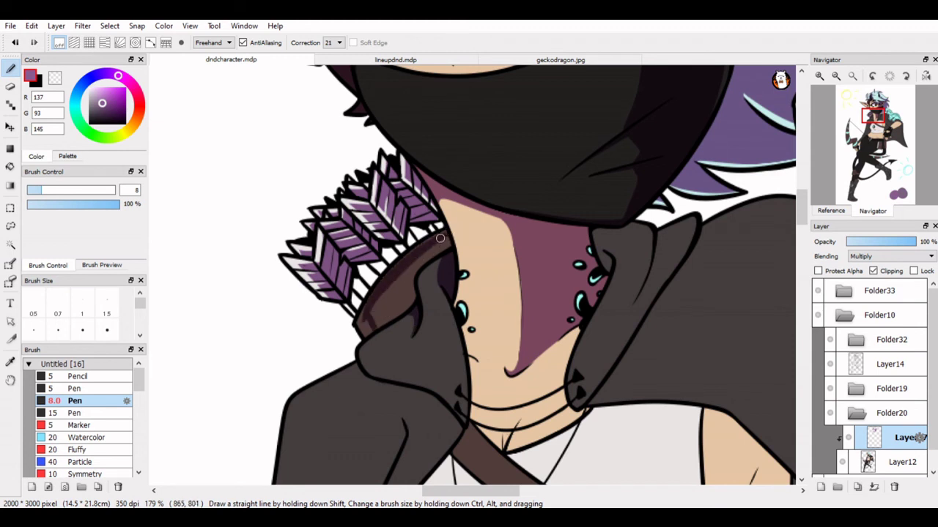
mouse_move(354, 333)
left_mouse_down()
mouse_move(407, 312)
mouse_move(414, 278)
mouse_move(365, 338)
mouse_move(361, 315)
mouse_move(402, 306)
mouse_move(391, 315)
mouse_move(414, 274)
mouse_move(406, 307)
mouse_move(422, 267)
mouse_move(393, 309)
mouse_move(418, 265)
mouse_move(442, 250)
mouse_move(393, 282)
left_mouse_up()
mouse_move(372, 313)
left_mouse_down()
mouse_move(447, 229)
mouse_move(356, 330)
mouse_move(437, 233)
mouse_move(425, 238)
mouse_move(370, 331)
left_mouse_up()
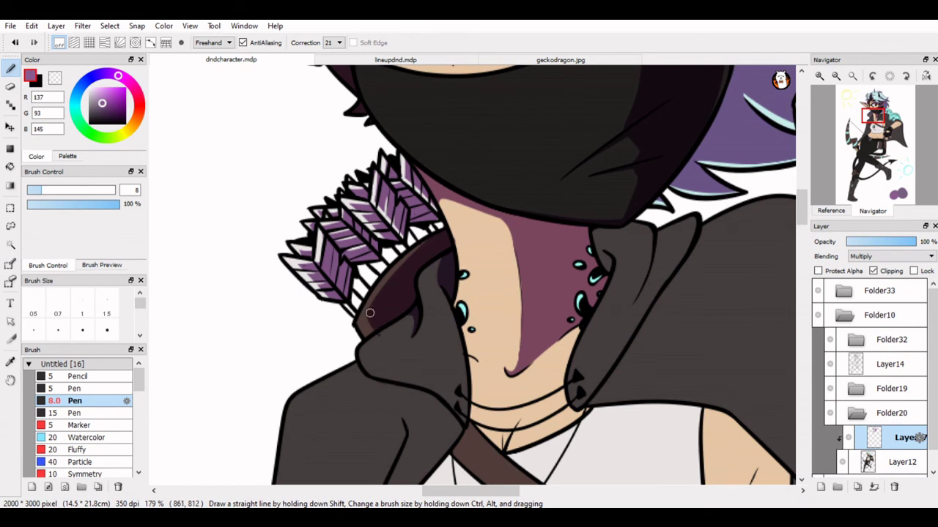
Shade the skin along the shirt's neckline and add thin shadows beneath the two necklace cords
scroll(492, 225, "down", 3)
scroll(492, 225, "up", 4)
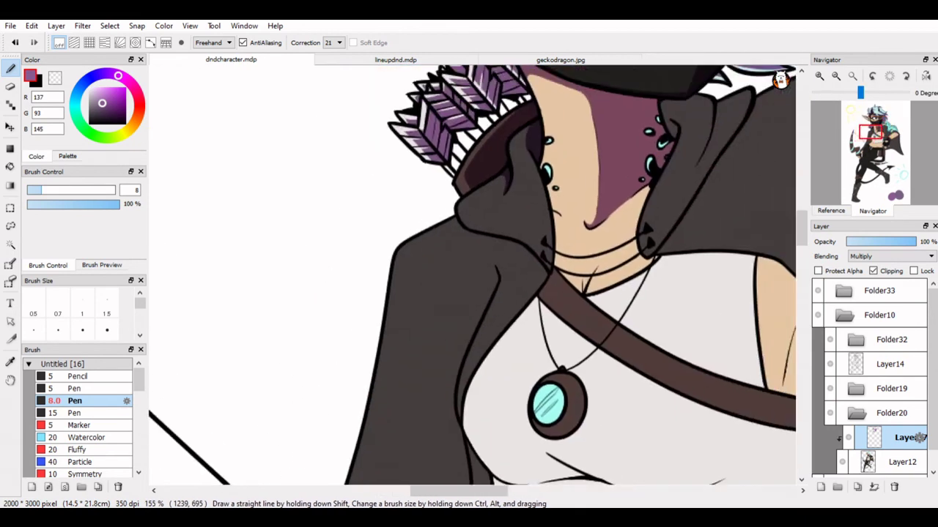
mouse_move(492, 225)
left_mouse_down()
mouse_move(500, 289)
mouse_move(479, 232)
mouse_move(479, 278)
mouse_move(462, 238)
mouse_move(476, 291)
mouse_move(490, 210)
mouse_move(441, 250)
mouse_move(491, 208)
left_mouse_up()
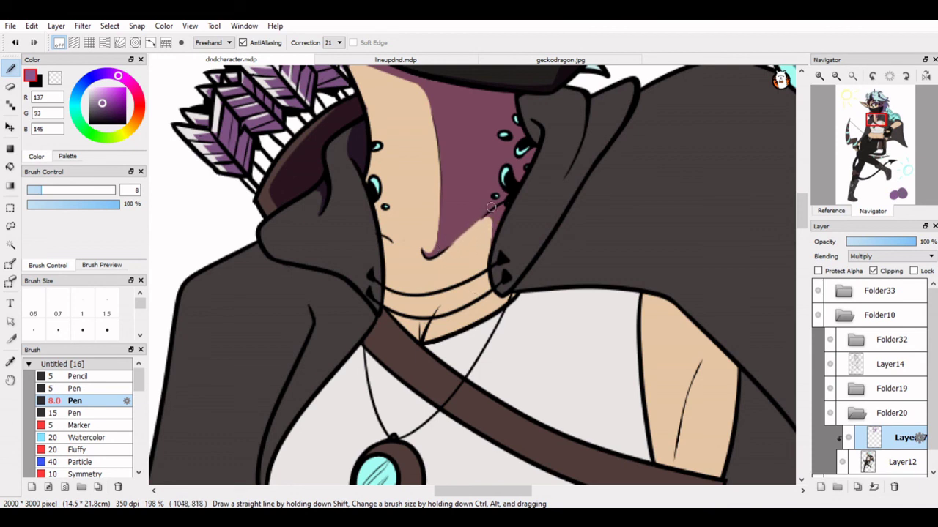
mouse_move(467, 290)
left_mouse_down()
mouse_move(461, 325)
mouse_move(424, 339)
mouse_move(492, 300)
left_mouse_up()
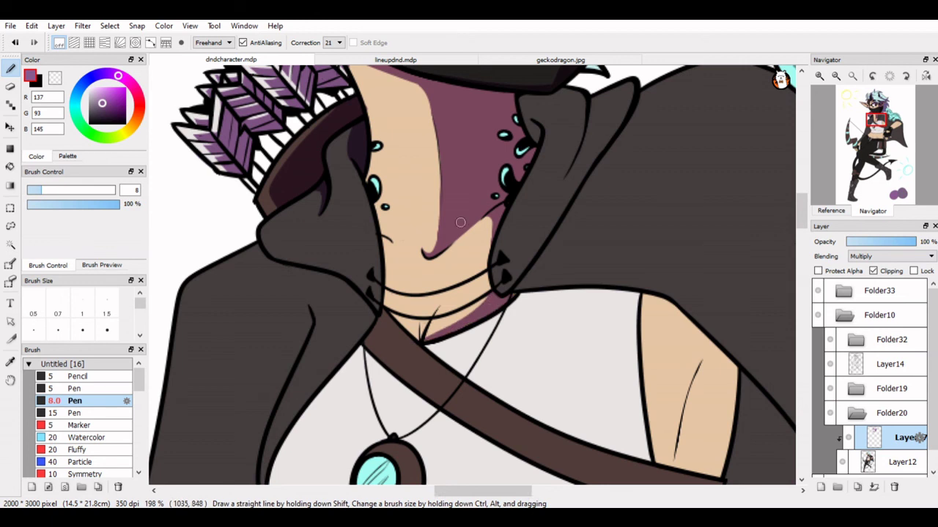
mouse_move(395, 301)
left_mouse_down()
mouse_move(485, 270)
mouse_move(386, 307)
mouse_move(485, 299)
mouse_move(386, 309)
mouse_move(438, 319)
mouse_move(471, 302)
mouse_move(420, 321)
mouse_move(417, 333)
mouse_move(479, 302)
left_mouse_up()
key("ctrl+z")
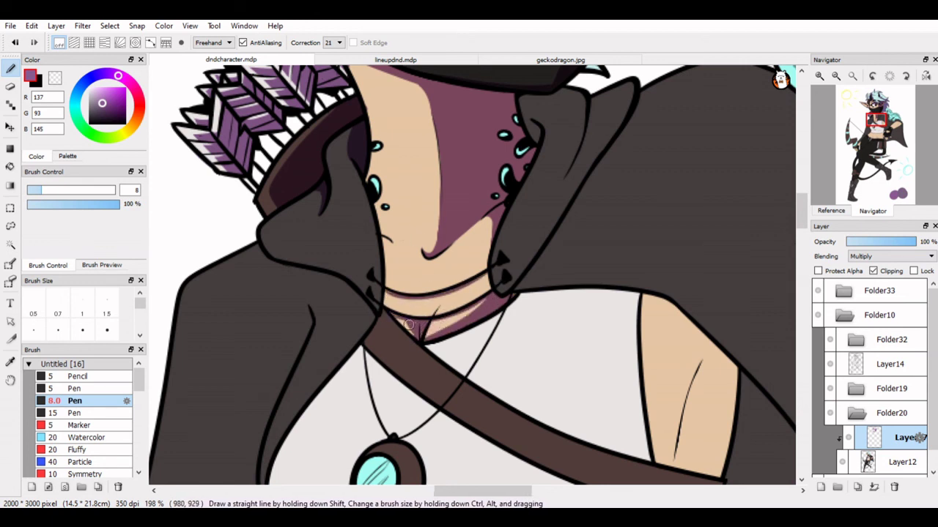
key("ctrl+z")
mouse_move(407, 326)
left_mouse_down()
mouse_move(396, 321)
mouse_move(476, 303)
left_mouse_up()
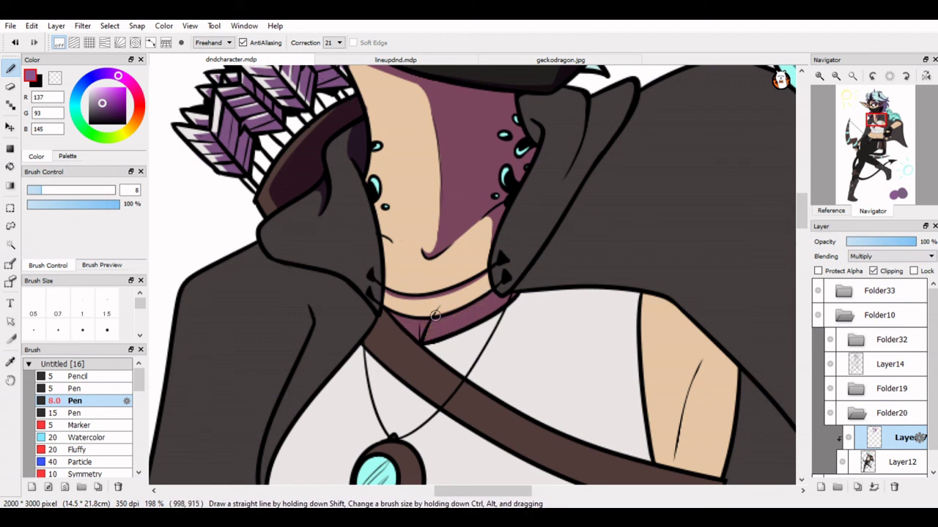
Rework the shadow around the collarbone lines between and below the cords, leaving lit patches toward the far collar
key("ctrl+z")
mouse_move(432, 326)
left_mouse_down()
mouse_move(454, 312)
mouse_move(392, 300)
mouse_move(419, 313)
mouse_move(476, 299)
left_mouse_up()
key("ctrl+z")
key("ctrl+z")
mouse_move(433, 324)
left_mouse_down()
mouse_move(463, 306)
mouse_move(438, 317)
left_mouse_up()
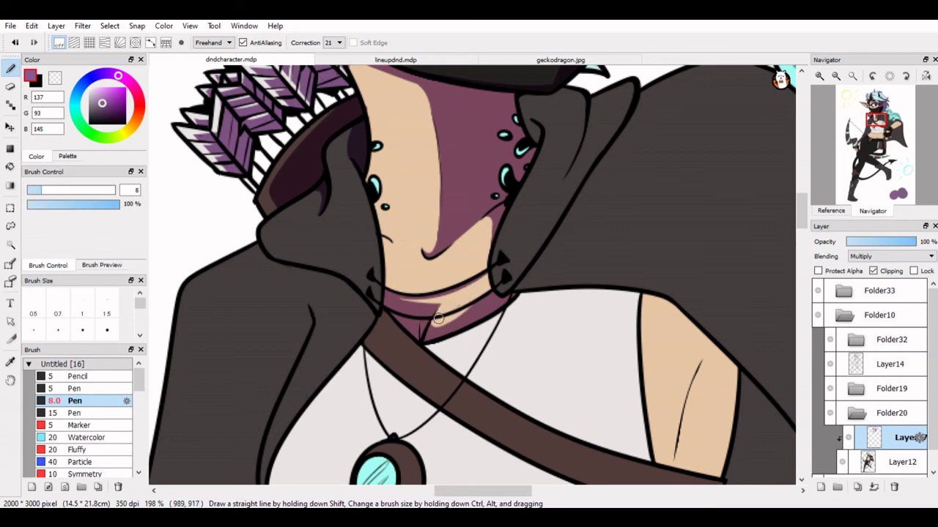
key("ctrl+z")
Paint a shadow on the neck along the near collar's edge, from the collarbone line down to the upper cord
left_click_drag(374, 211, 391, 298)
key("ctrl+z")
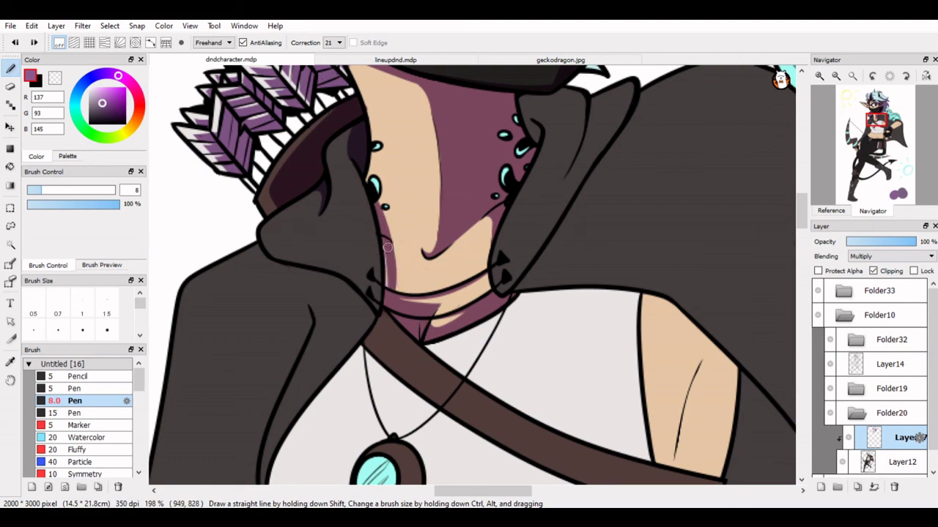
left_click_drag(378, 224, 392, 291)
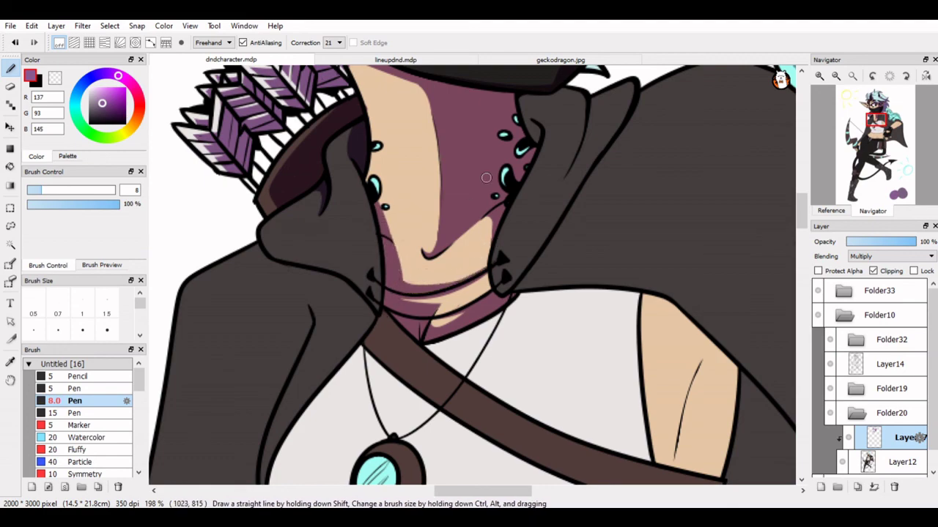
Extend the neck shadow along the far collar's edge down to the upper cord, leaving a rounded lit patch beside the throat notch
scroll(473, 275, "down", 3)
scroll(473, 274, "up", 2)
scroll(487, 213, "up", 2)
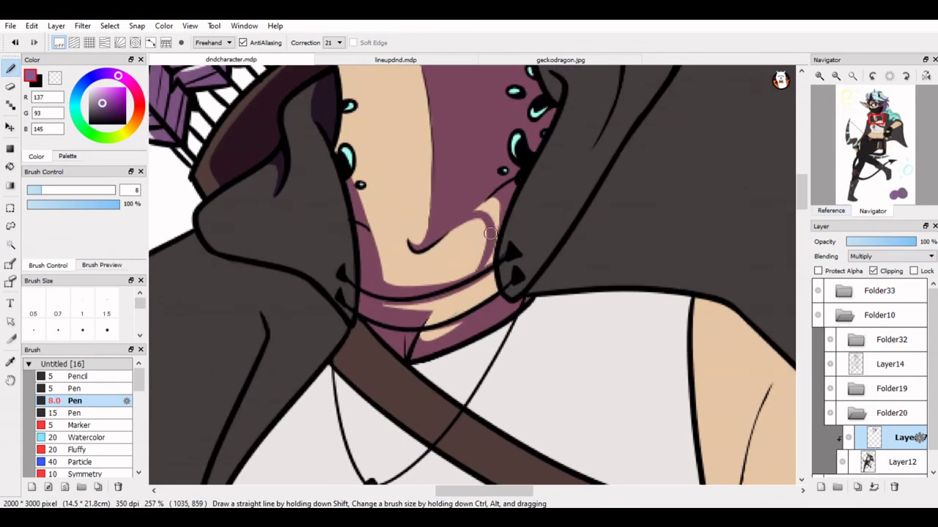
scroll(488, 213, "down", 3)
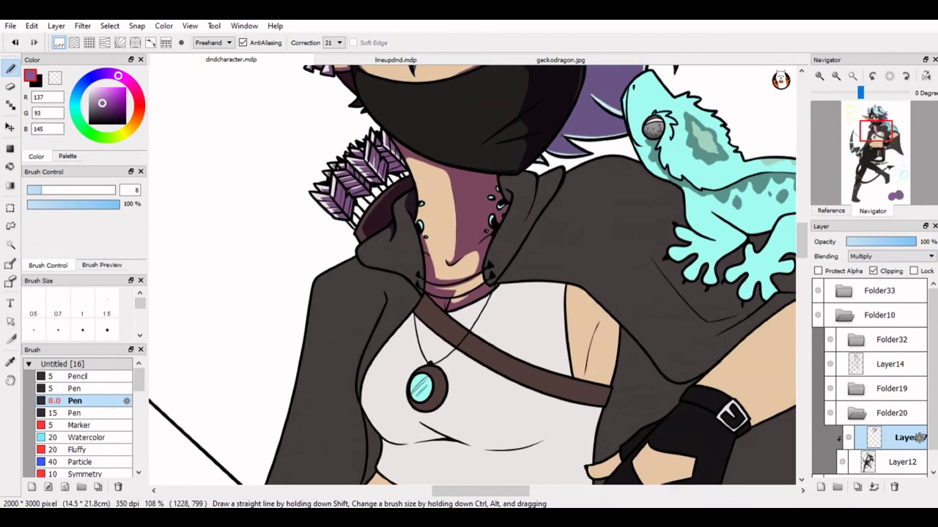
scroll(456, 239, "up", 2)
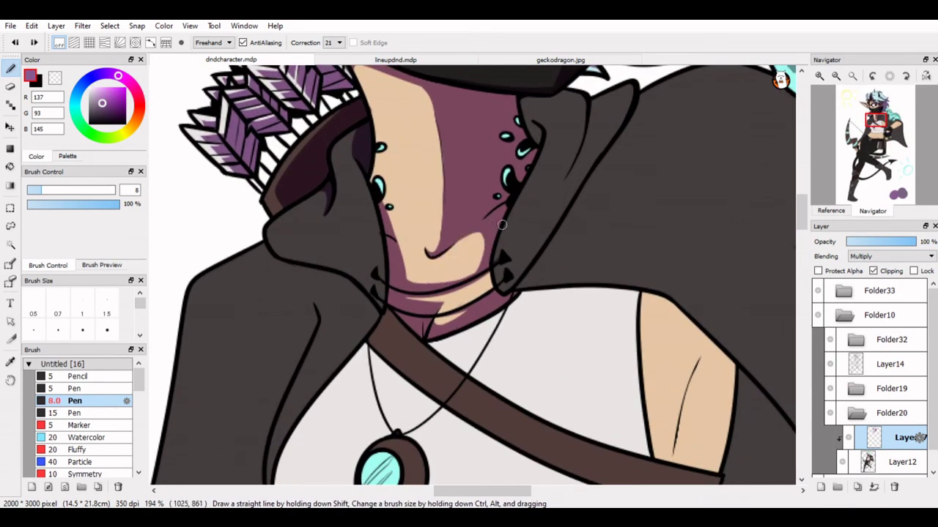
Shade the upper folds and peak of the far collar beneath the mask
scroll(456, 239, "down", 4)
scroll(417, 438, "up", 4)
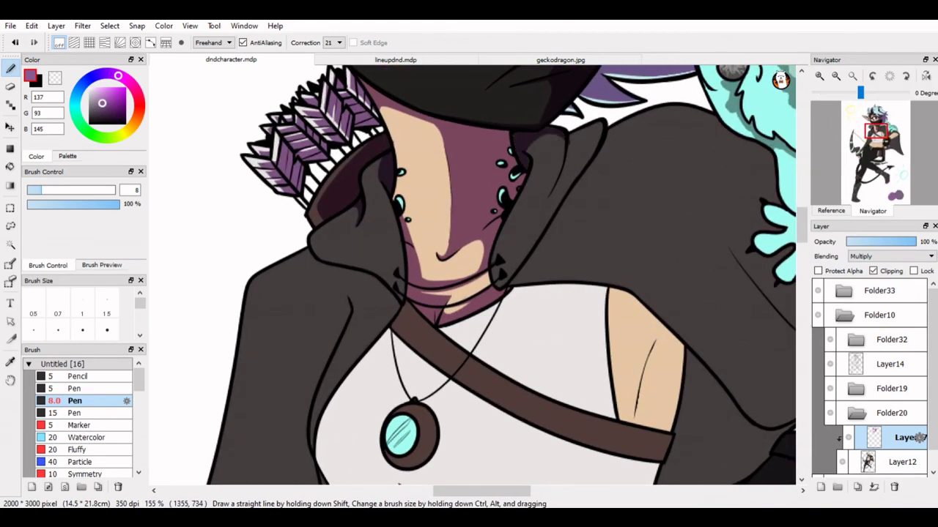
scroll(548, 128, "down", 4)
scroll(548, 128, "up", 3)
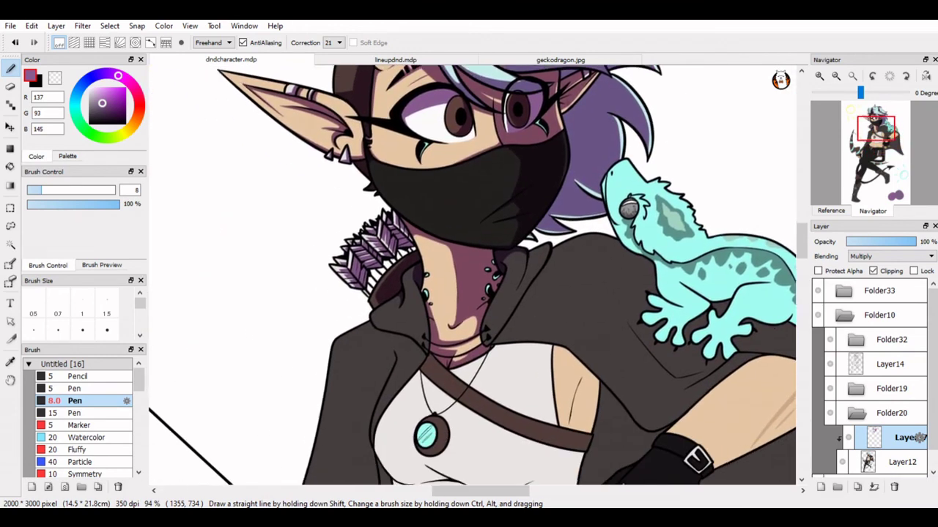
scroll(631, 136, "up", 3)
mouse_move(623, 185)
left_mouse_down()
mouse_move(659, 181)
mouse_move(651, 177)
mouse_move(615, 240)
left_mouse_up()
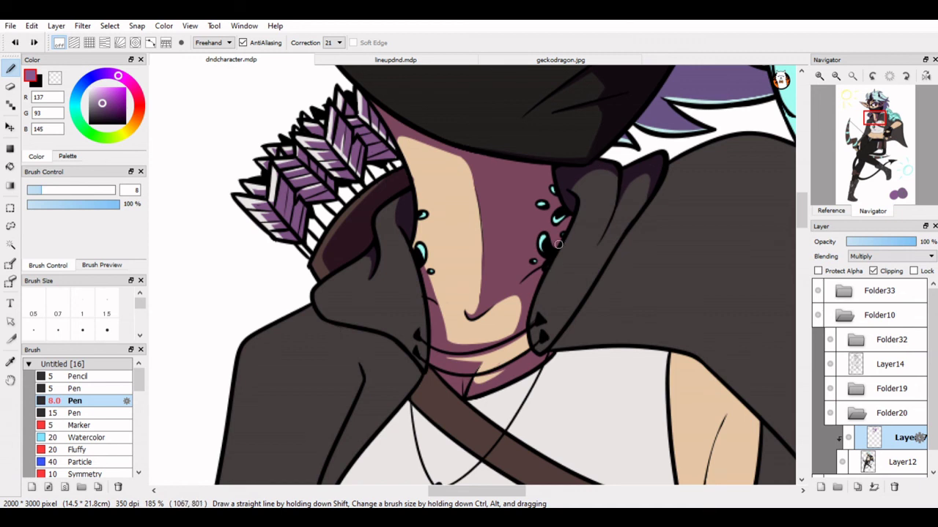